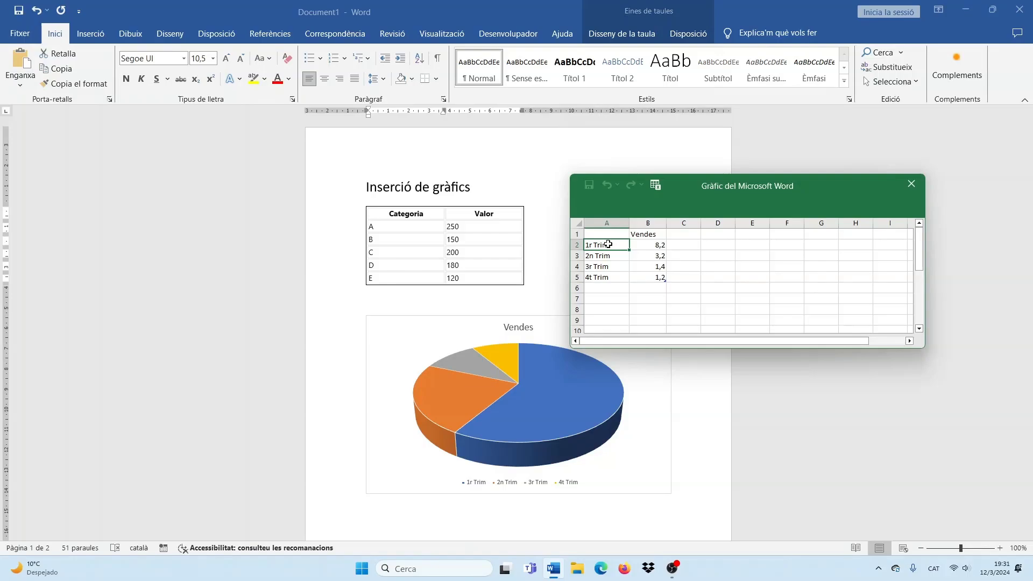
Replace the pie chart's sample data with categories A to E and the Valor column from the table above it.
type("A B C D E")
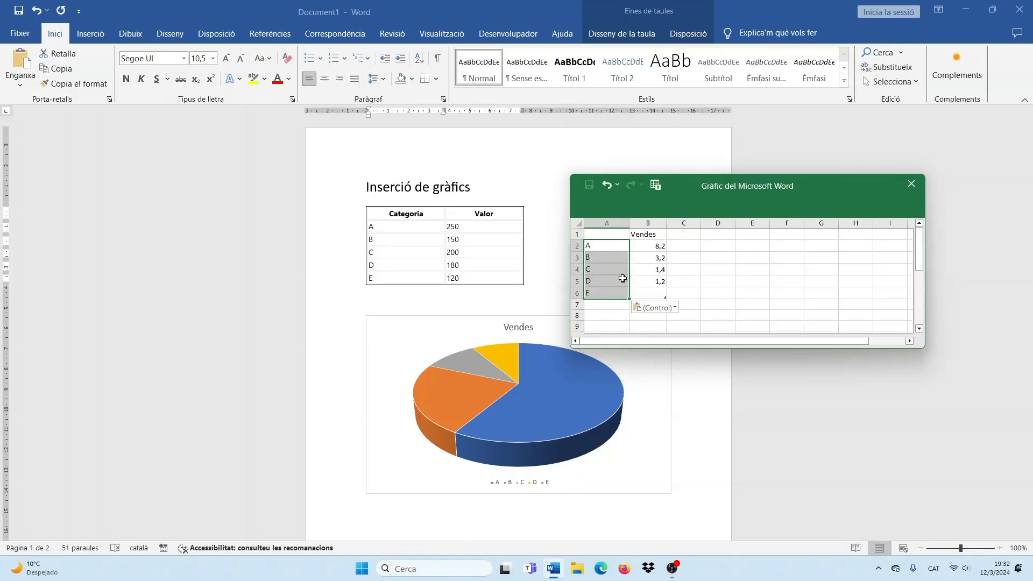
left_click(464, 213)
key("ctrl+c")
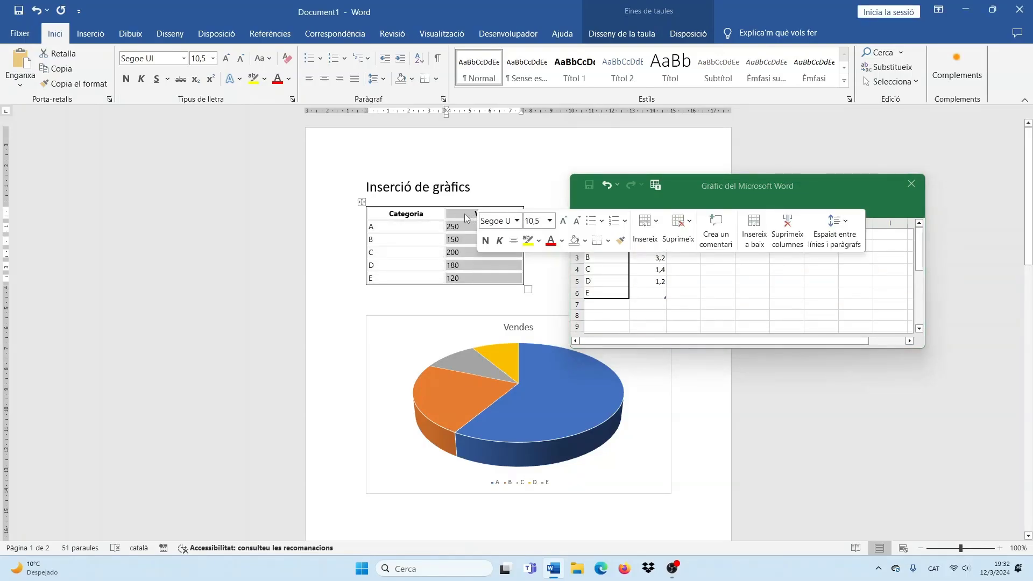
right_click(464, 264)
left_click(494, 307)
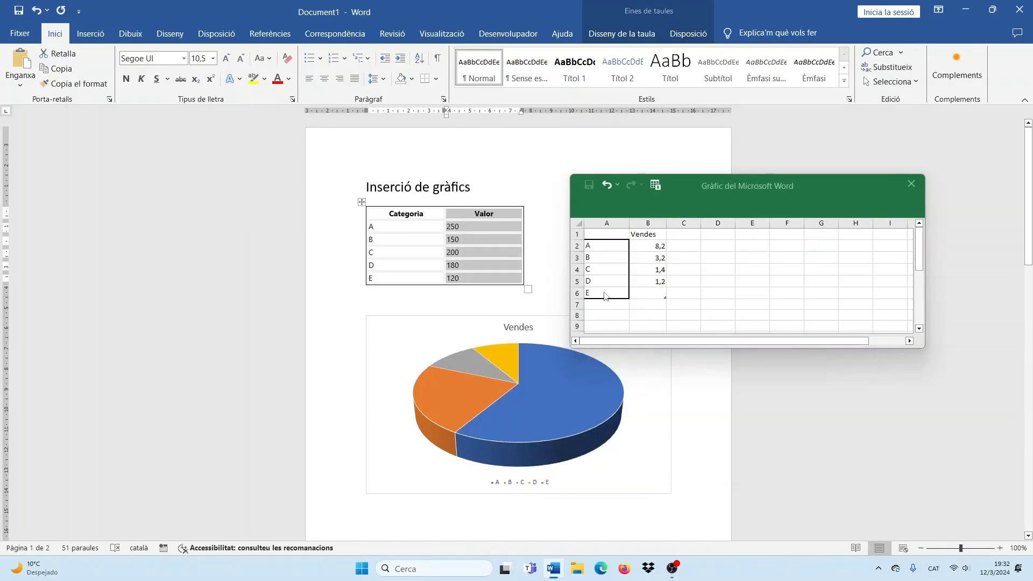
left_click(647, 237)
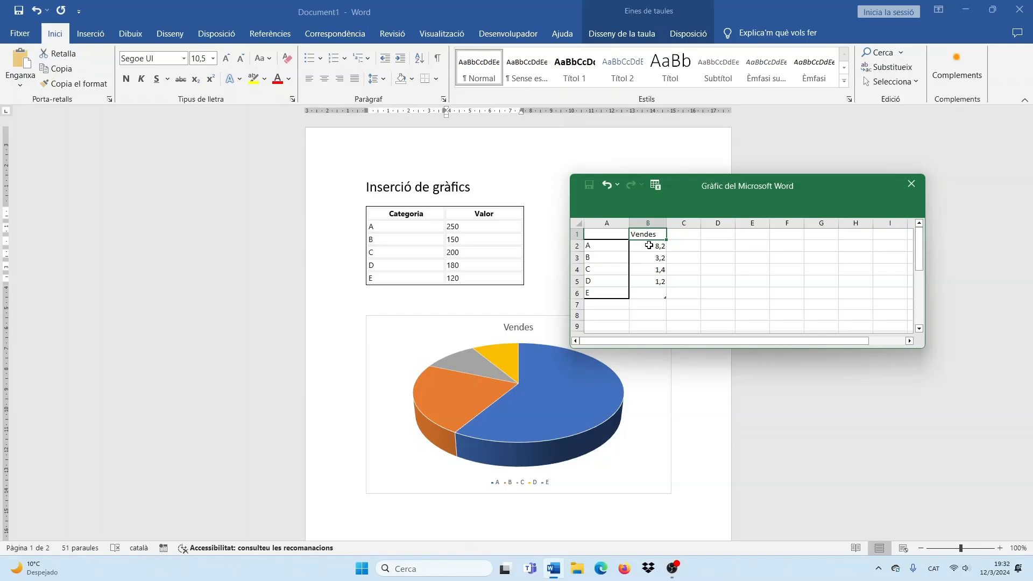
key("ctrl+v")
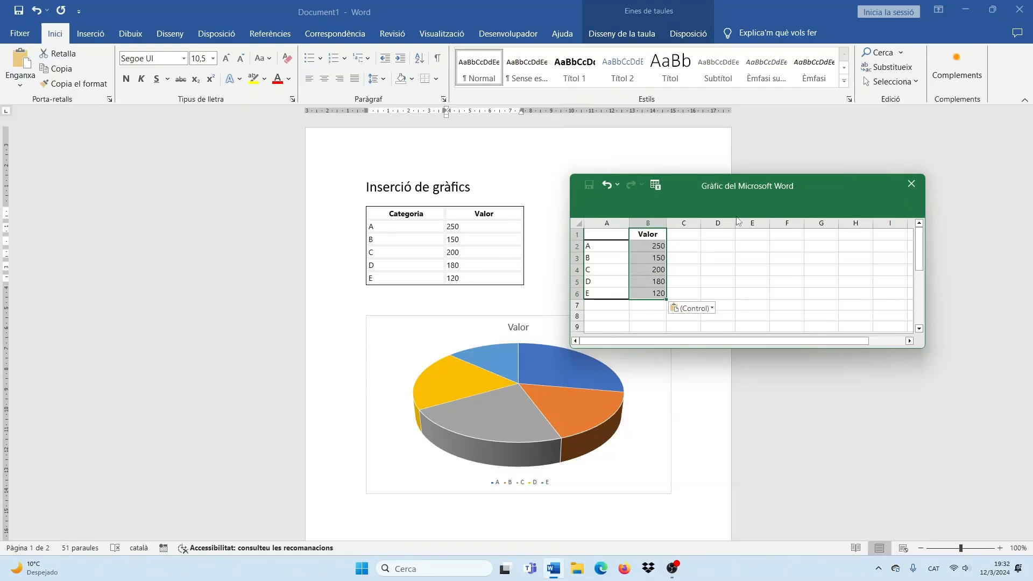
left_click(911, 186)
left_click(582, 233)
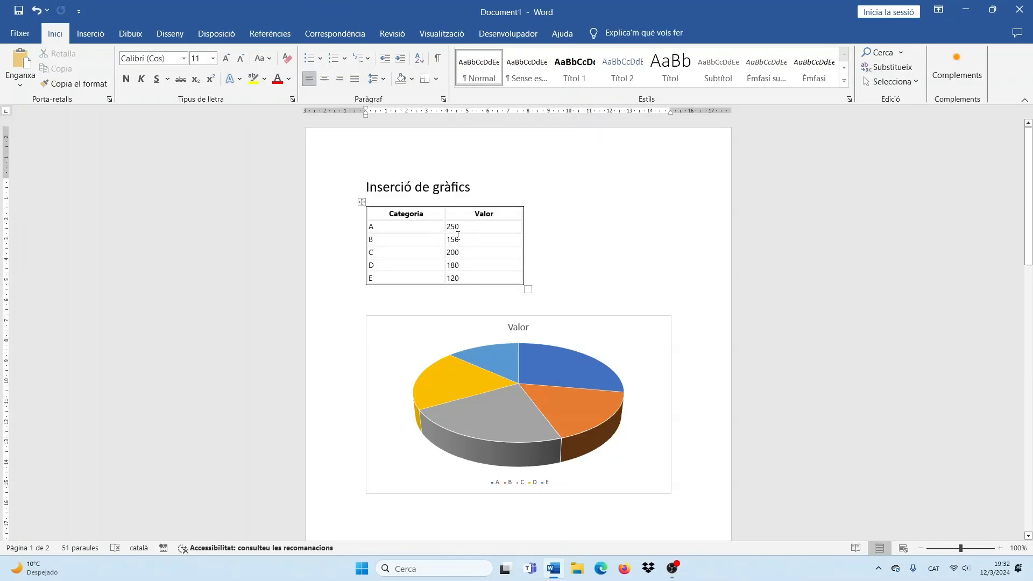
Convert the comma-separated Mes,Vendes list into a two-column table, using the comma as the custom separator.
scroll(574, 360, "down", 7)
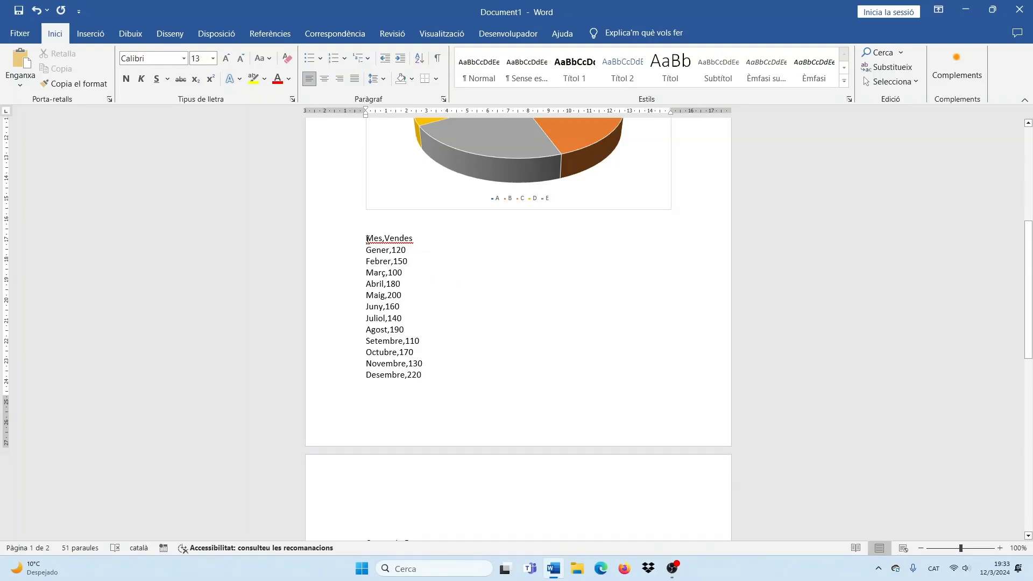
left_click_drag(366, 237, 423, 376)
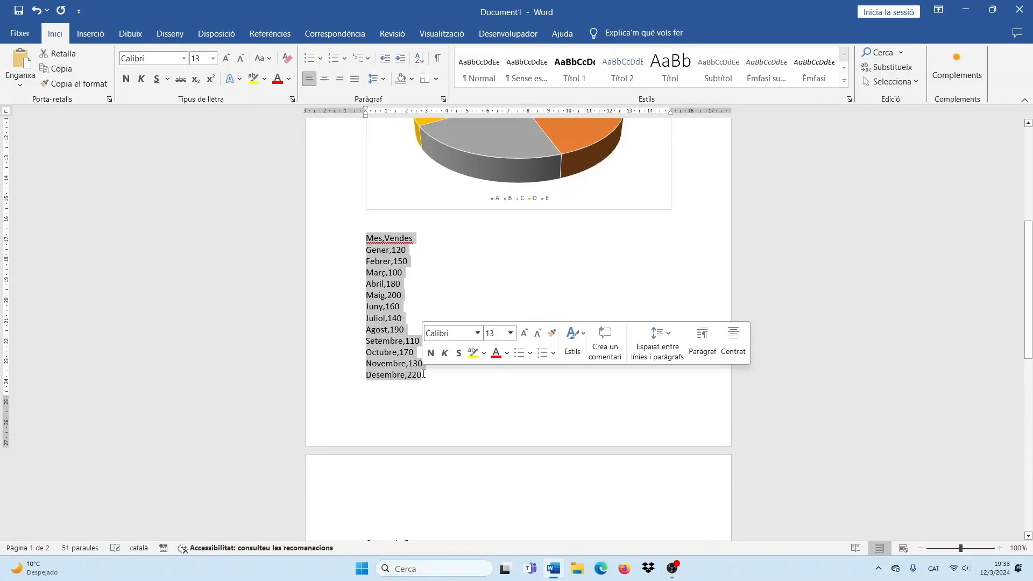
left_click(90, 34)
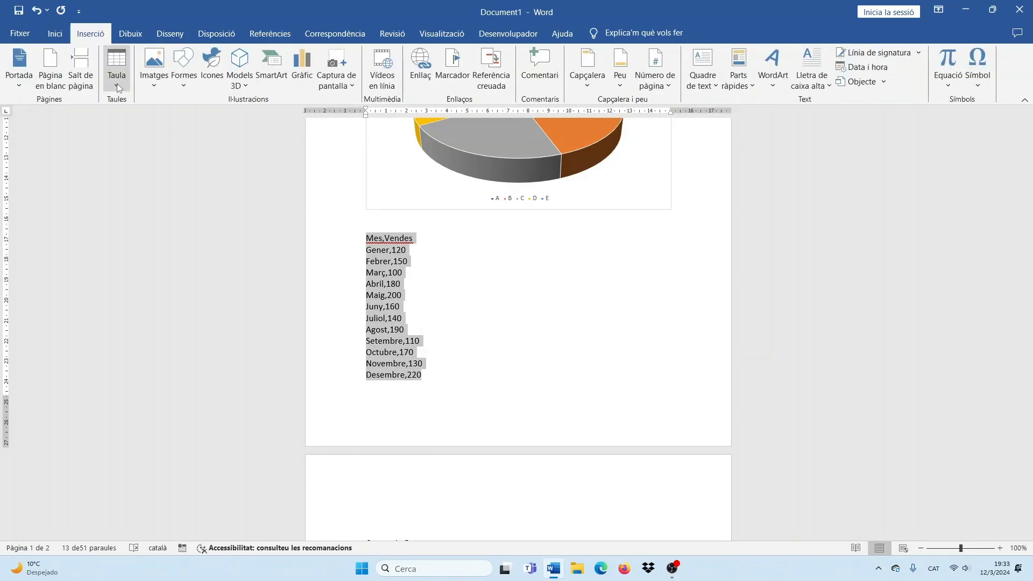
left_click(118, 84)
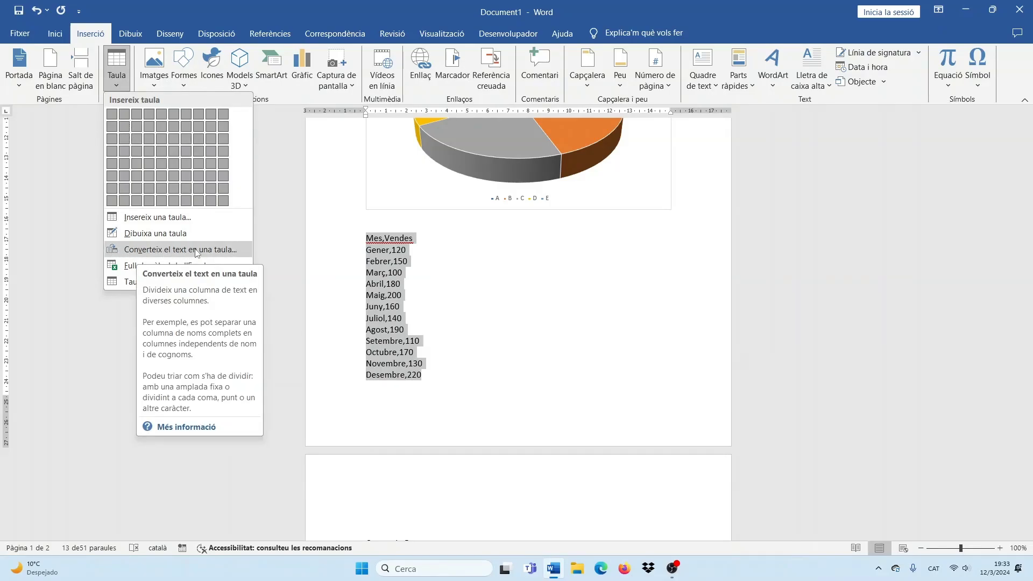
key("ctrl+z")
left_click(91, 33)
left_click(117, 73)
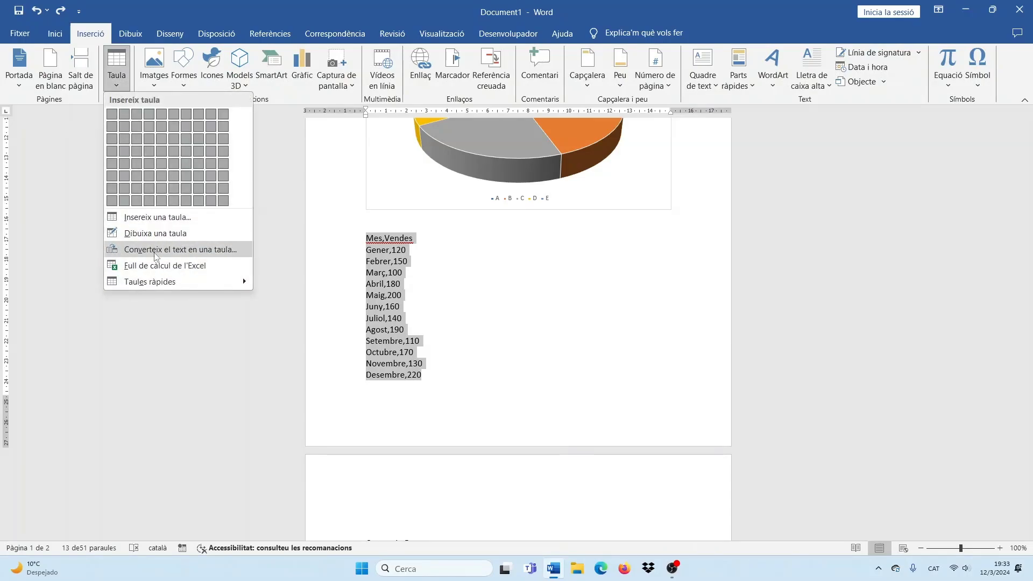
left_click(155, 255)
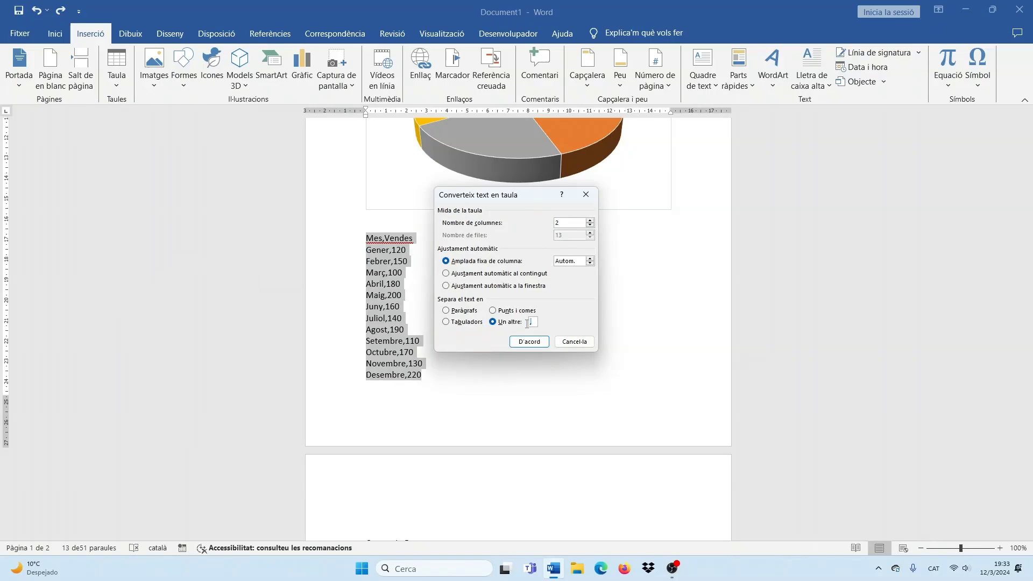
left_click(447, 312)
left_click(492, 314)
left_click(493, 323)
left_click(529, 341)
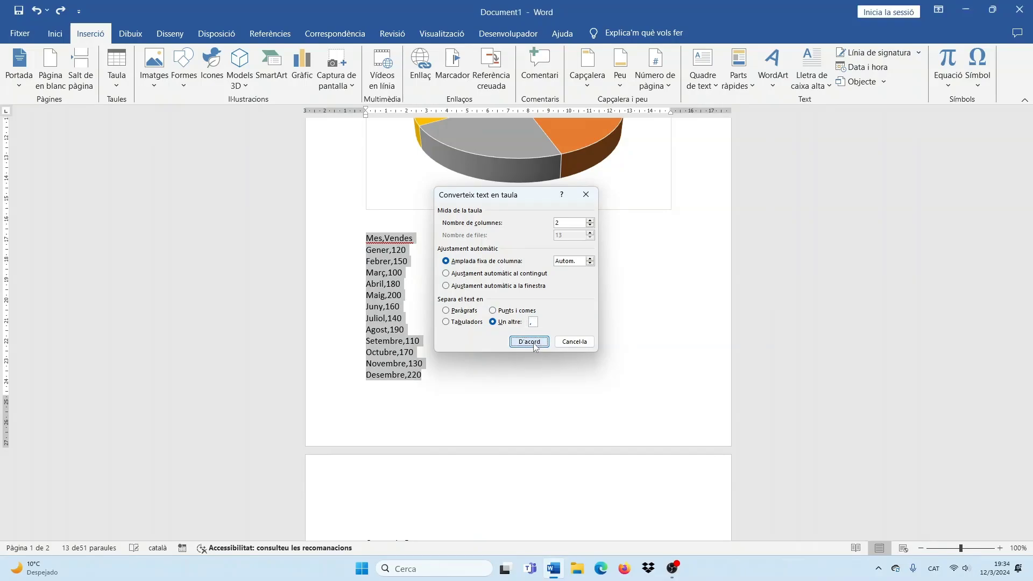
Narrow the Mes/Vendes table and distribute its two columns evenly at about 4 cm each.
left_click_drag(517, 251, 462, 252)
left_click_drag(671, 382, 528, 385)
left_click(689, 33)
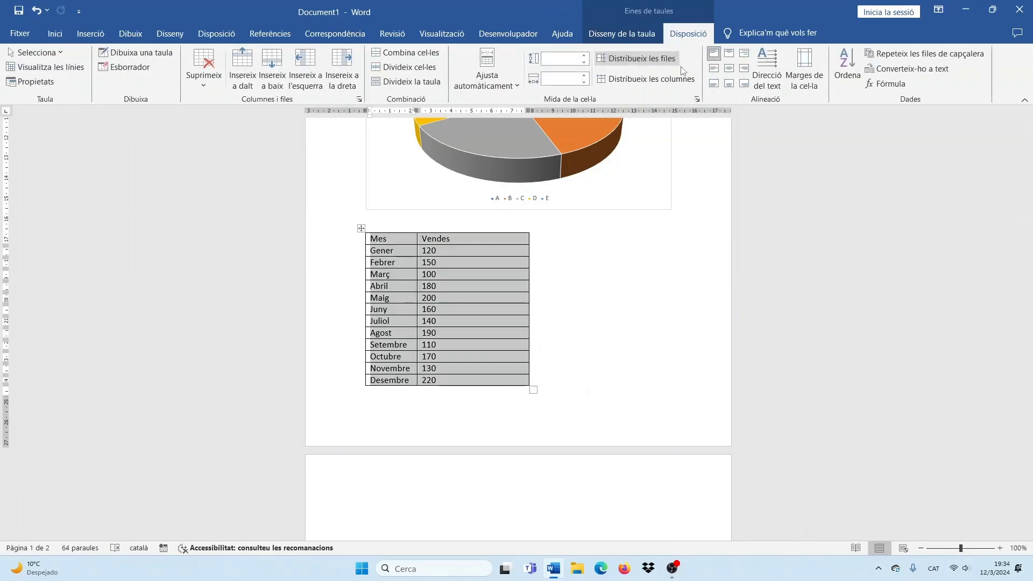
left_click(656, 79)
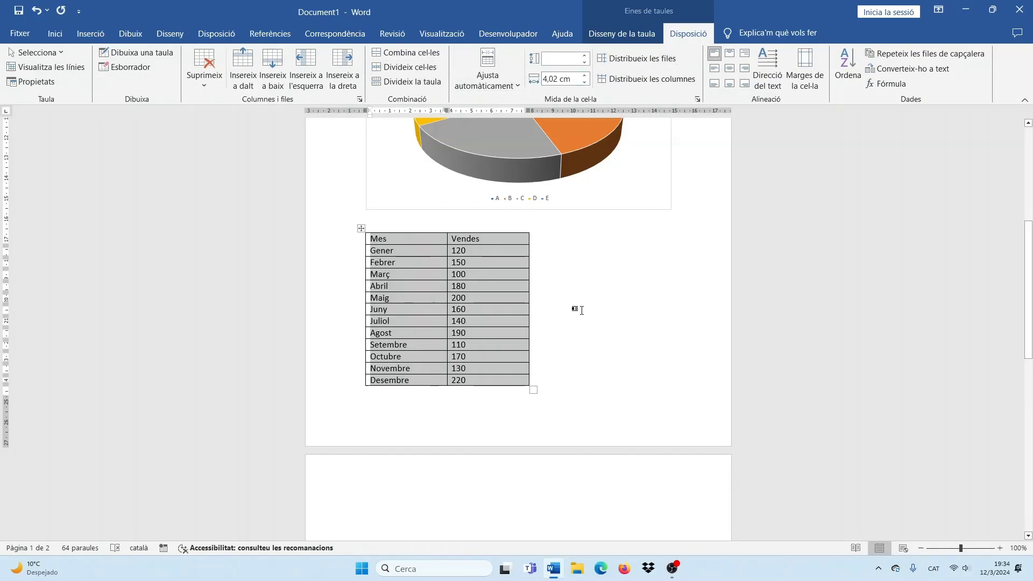
left_click(448, 280)
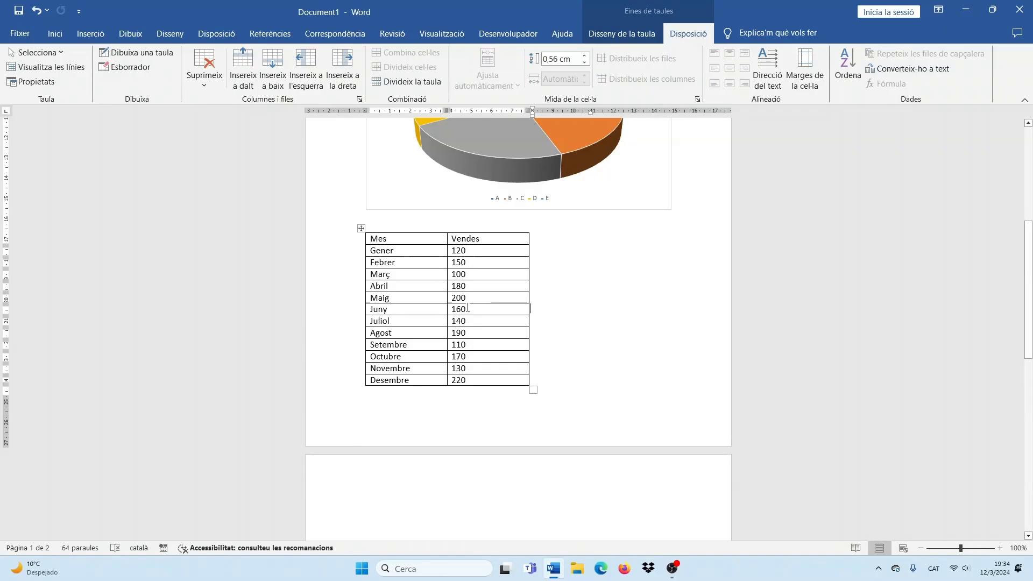
Insert a page break before the Mes/Vendes table so that it starts on a new page.
scroll(544, 262, "down", 1)
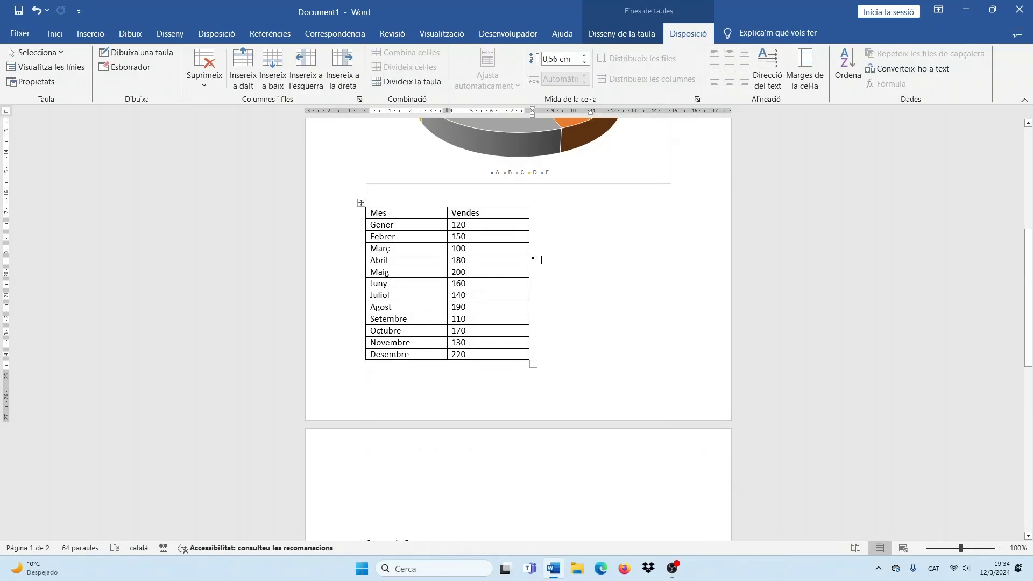
left_click(403, 200)
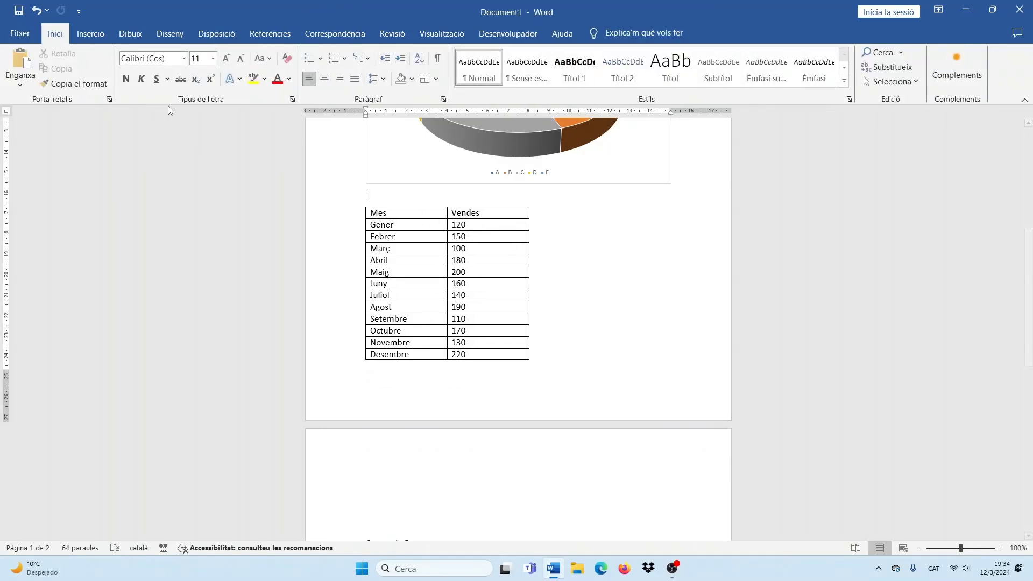
left_click(92, 33)
left_click(81, 76)
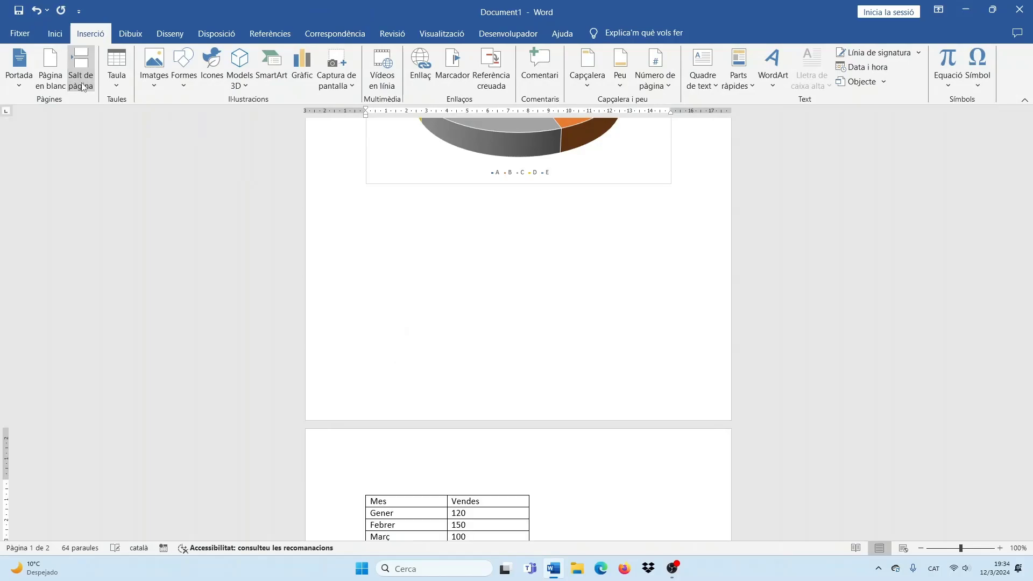
Add empty lines below the Mes/Vendes table to separate it from the Categoria,Percentatge list, removing the surplus ones.
scroll(396, 285, "down", 10)
left_click(377, 367)
key("Return")
key("Return")
key("Return")
key("Return")
key("Return")
key("Return")
key("Return")
key("Return")
key("Return")
key("Return")
key("Return")
key("Return")
key("Return")
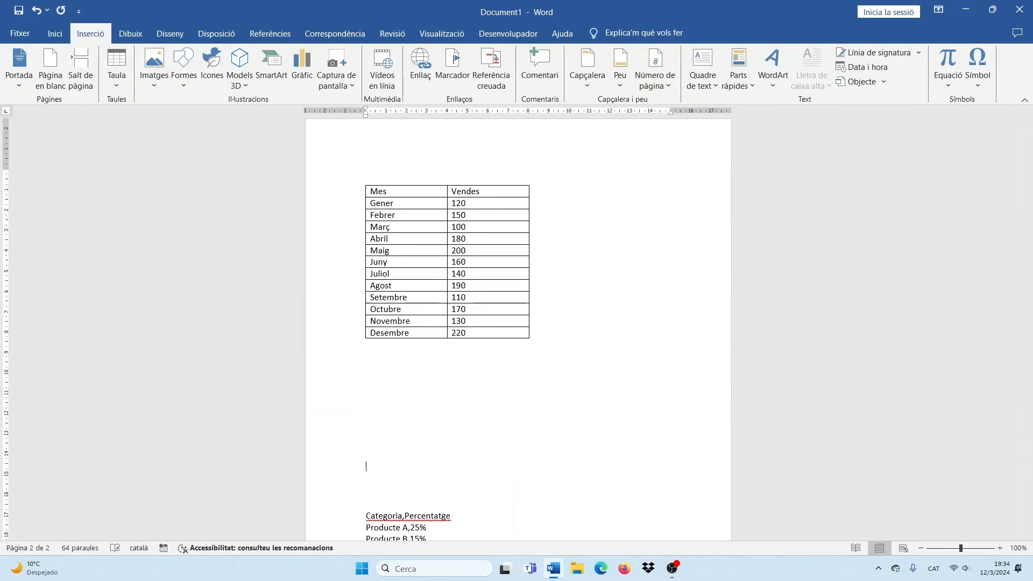
key("Return")
key("Return")
key("Return")
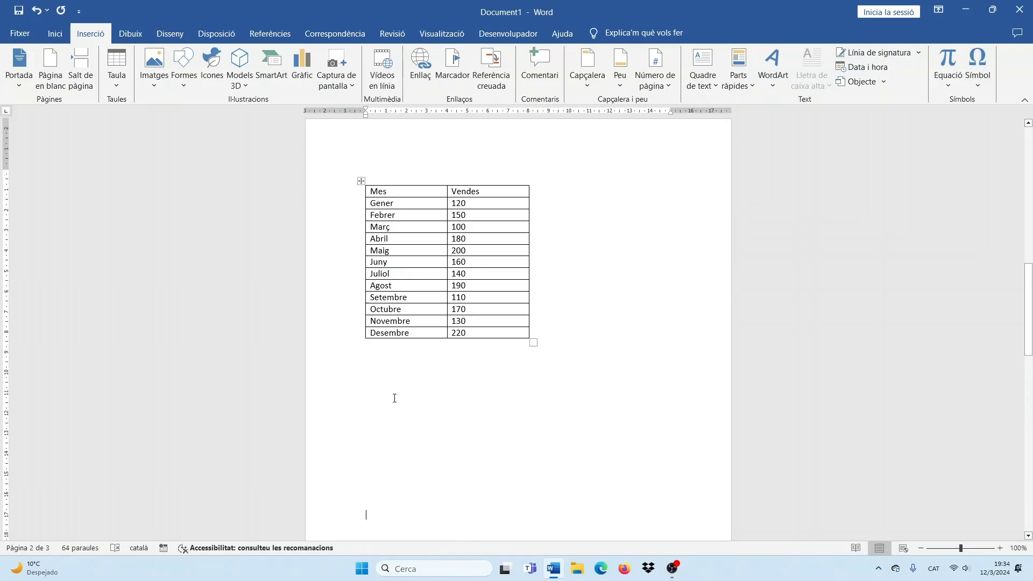
key("BackSpace")
key("BackSpace")
key("BackSpace")
Insert a 3D clustered column chart (Columnes agrupades en 3D) below the Mes/Vendes table.
left_click(301, 81)
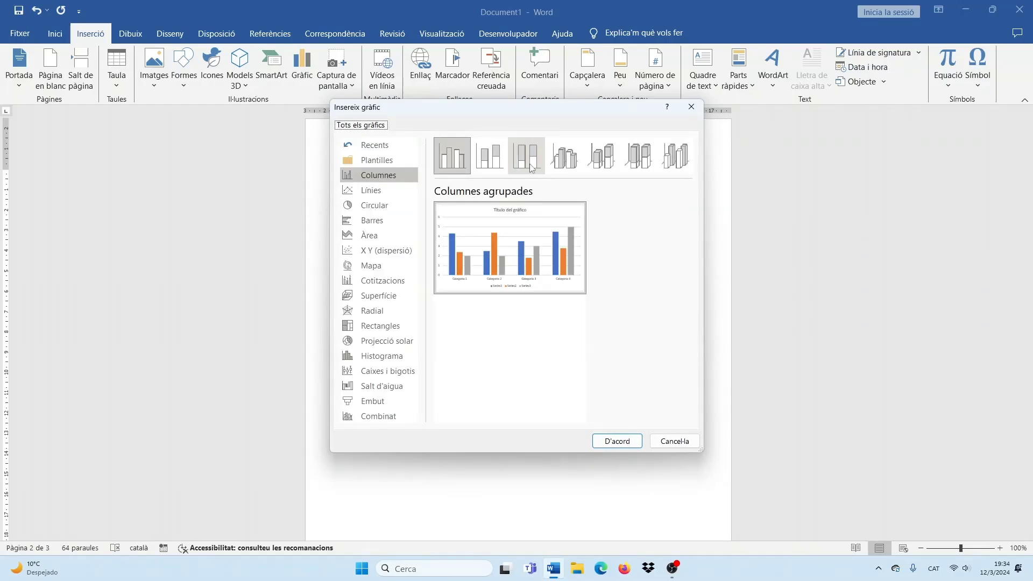
left_click(569, 166)
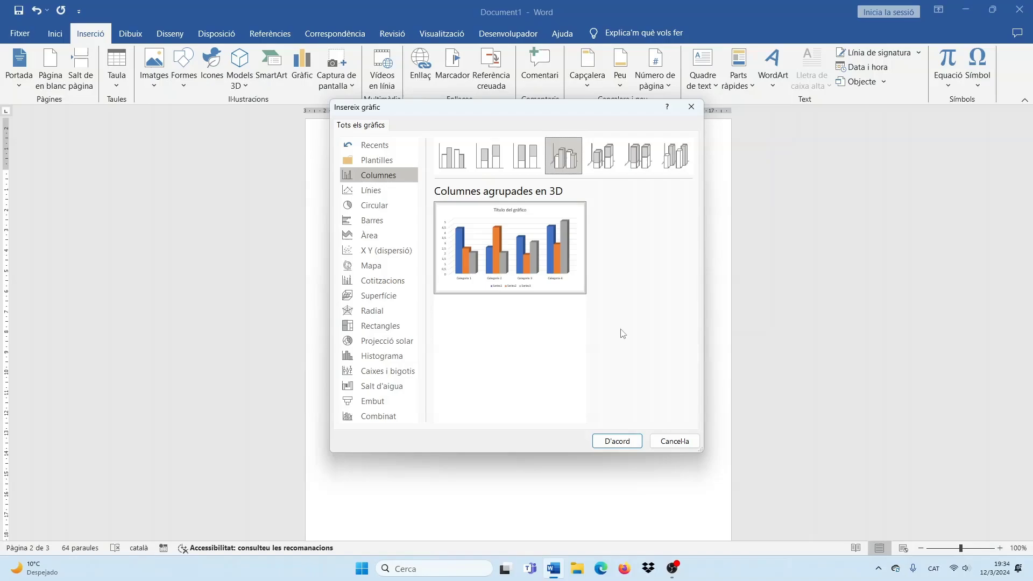
left_click(617, 442)
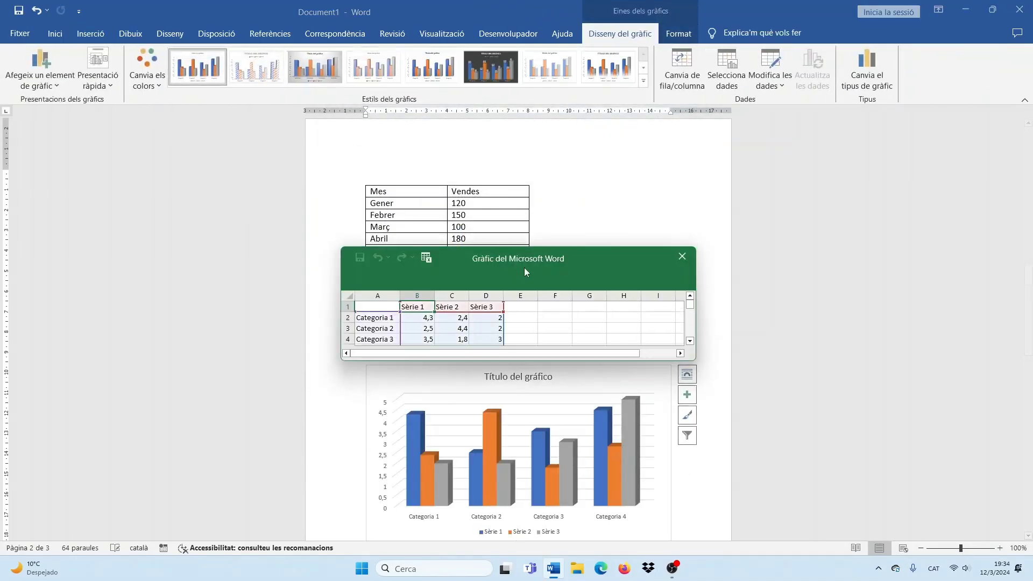
Copy the months Gener to Desembre into the column chart's data sheet from cell A2, matching the destination formatting.
left_click_drag(531, 255, 763, 181)
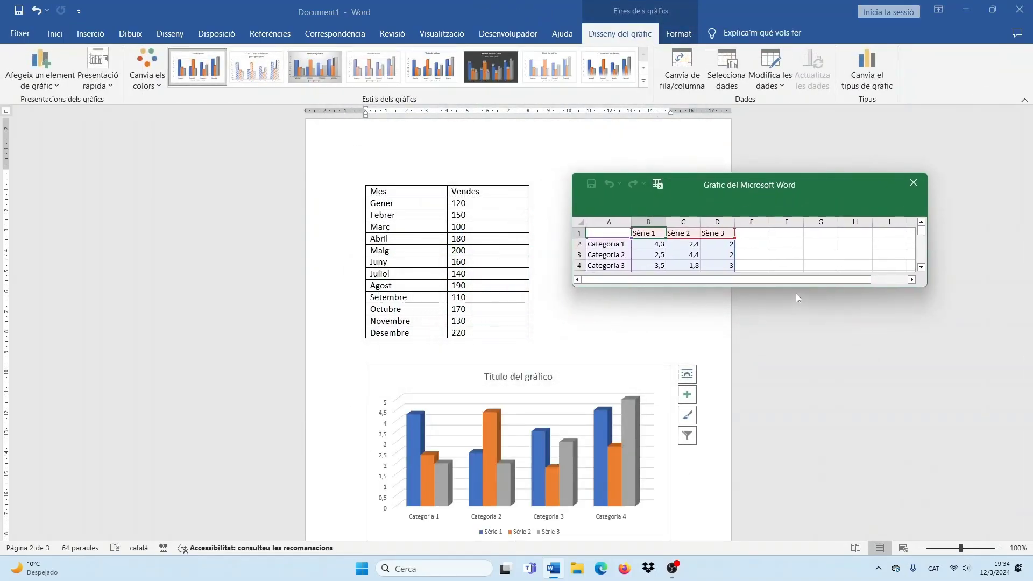
left_click_drag(795, 288, 800, 336)
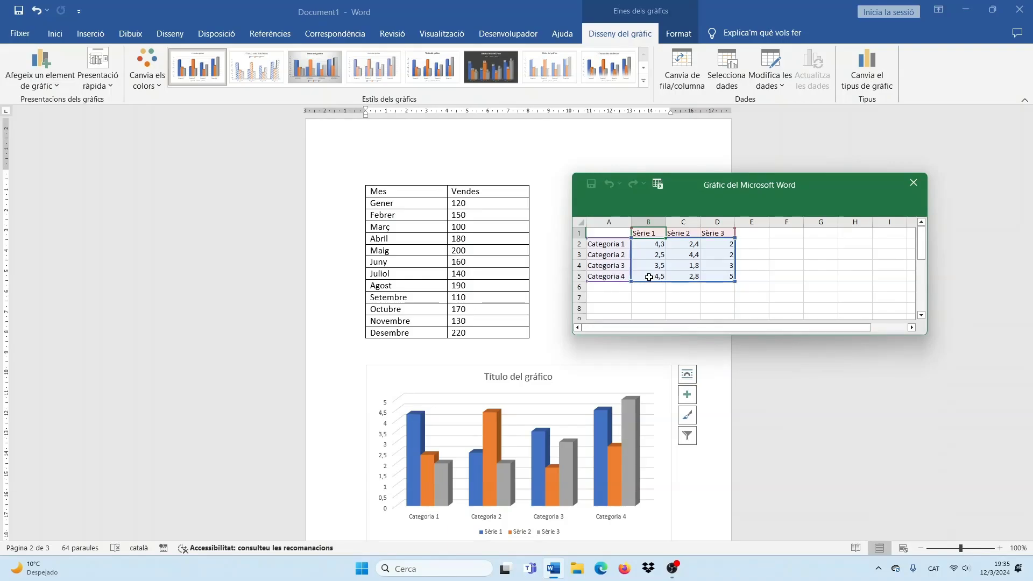
left_click(609, 231)
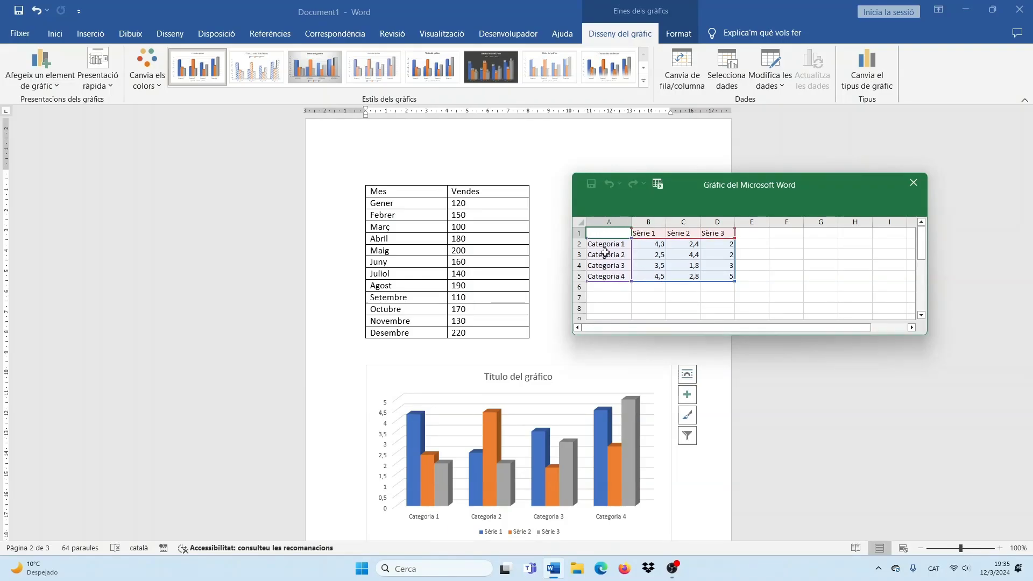
left_click(390, 194)
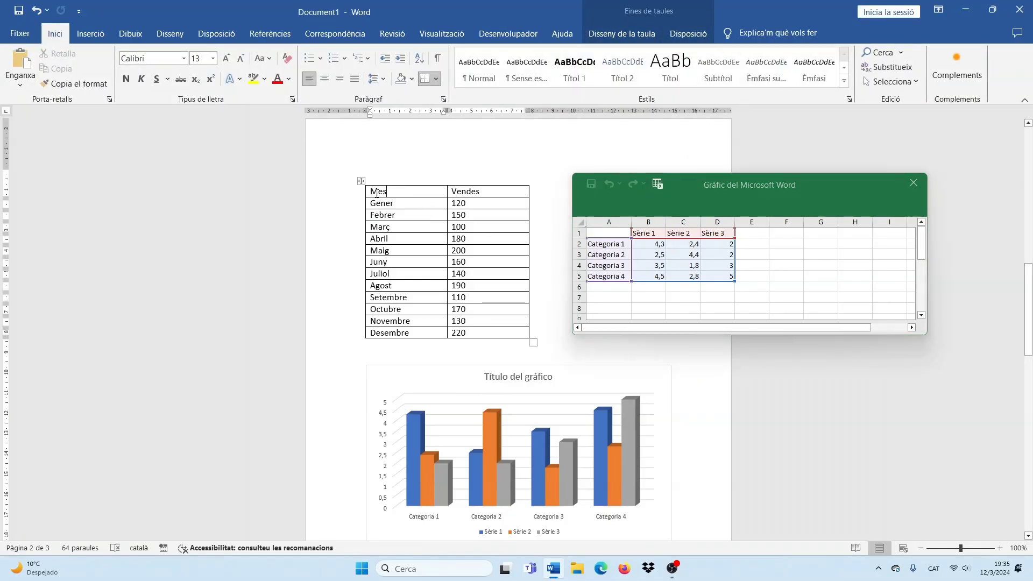
left_click_drag(373, 201, 388, 333)
right_click(380, 266)
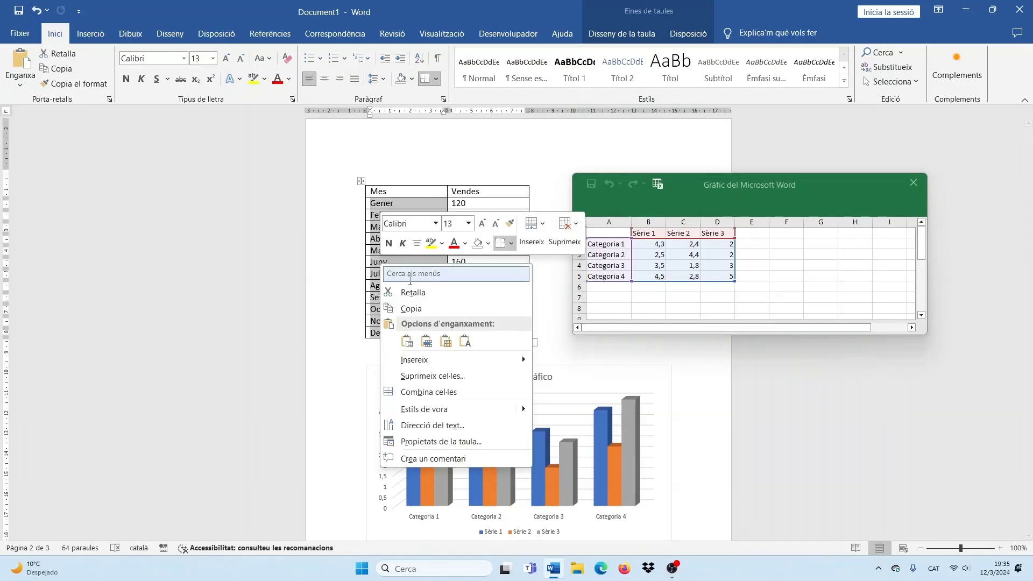
left_click(411, 306)
left_click(608, 242)
left_click(606, 245)
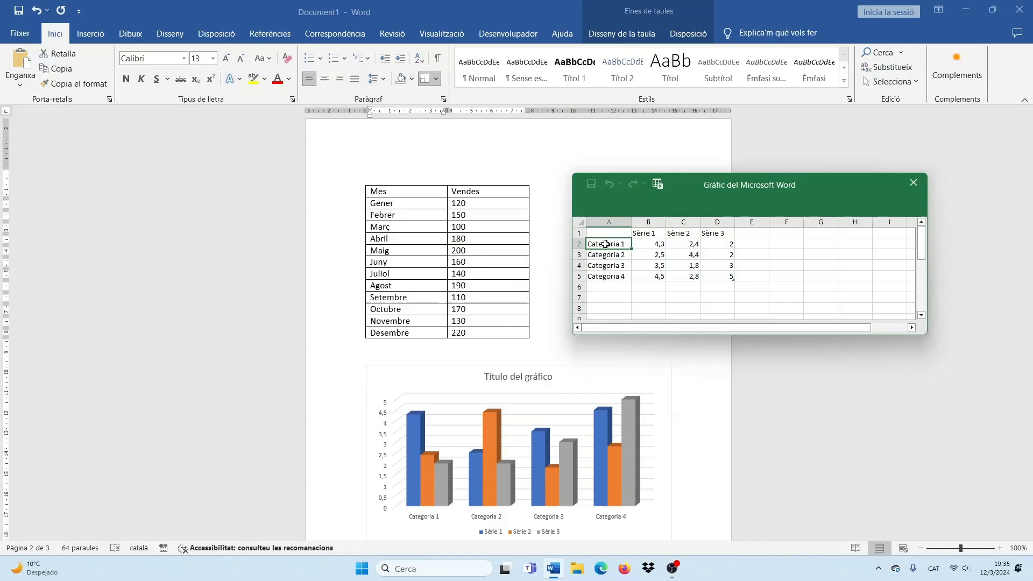
right_click(606, 244)
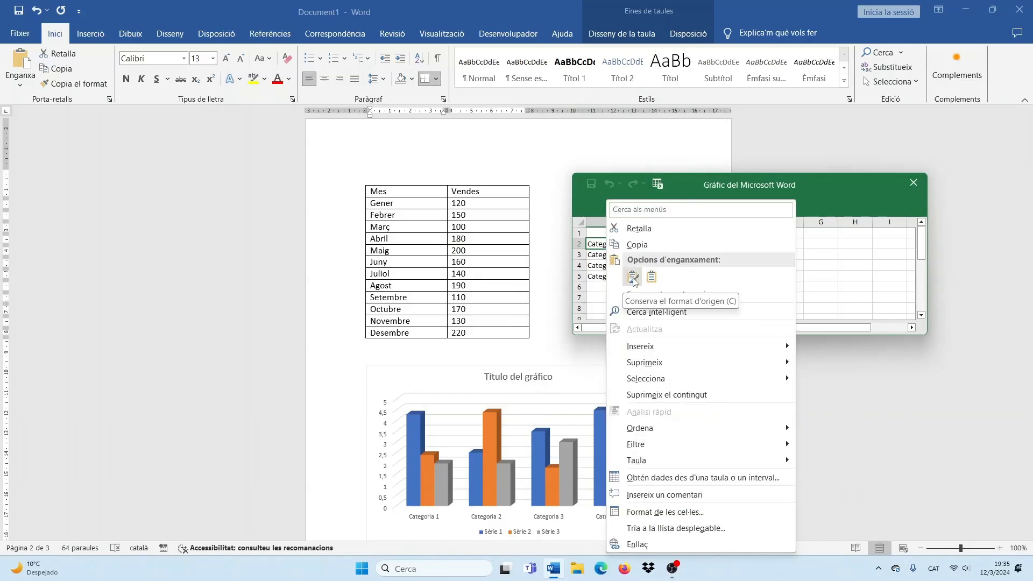
left_click(651, 277)
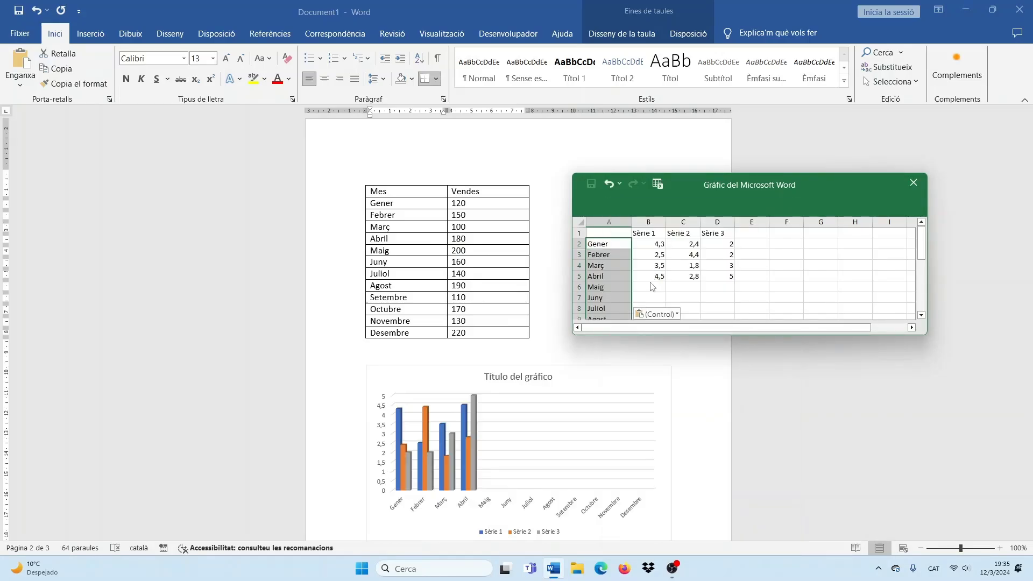
Copy the Vendes column with its heading into the column chart's data sheet from cell B1, matching the destination formatting.
left_click(466, 191)
left_click_drag(453, 190, 488, 333)
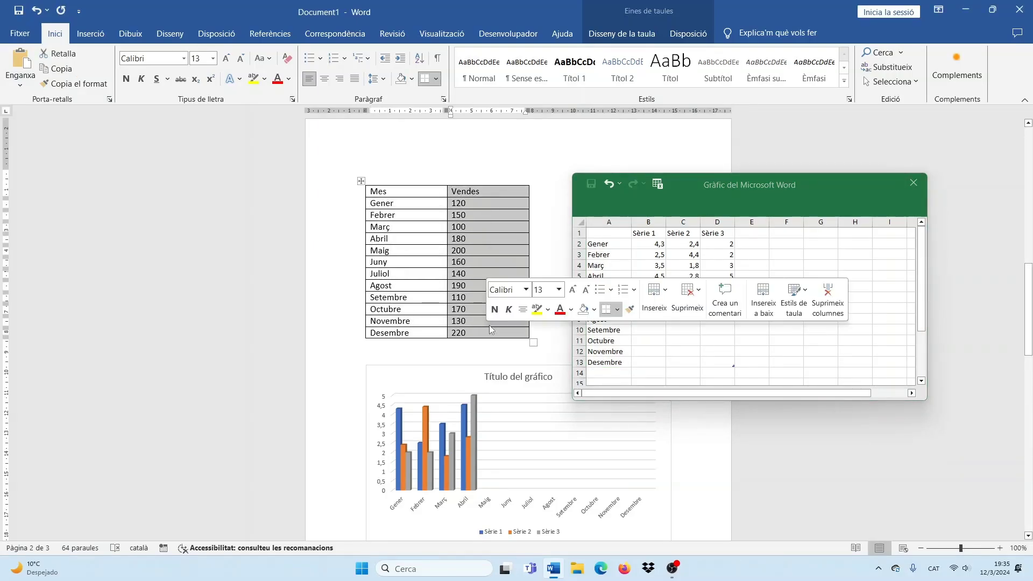
right_click(477, 204)
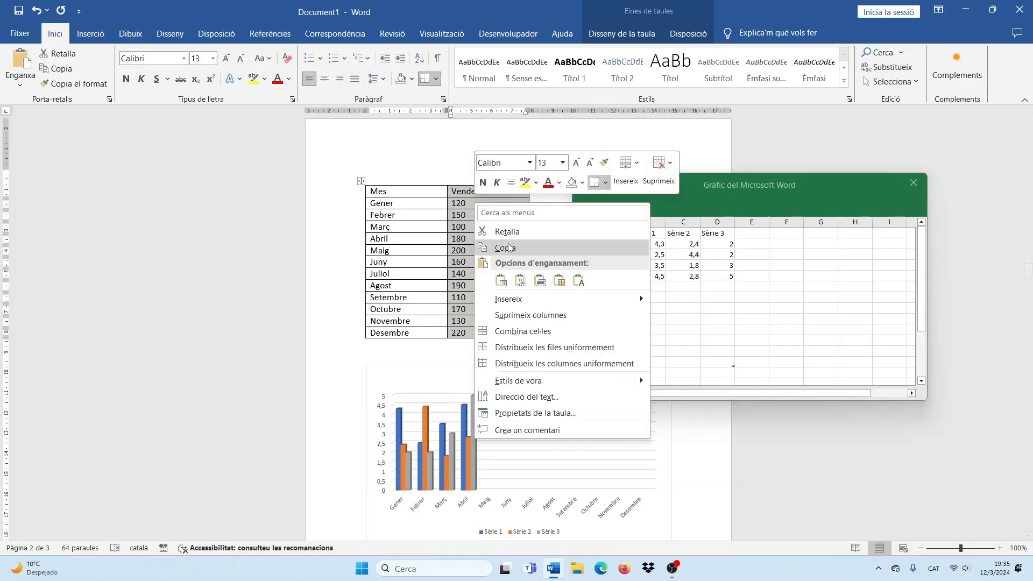
left_click(505, 248)
left_click(644, 233)
right_click(644, 232)
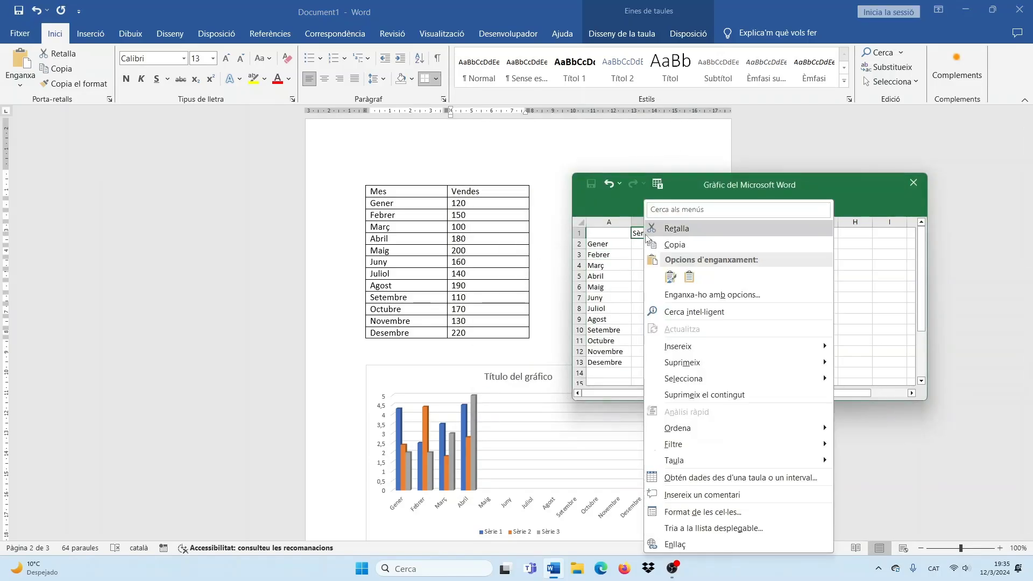
left_click(691, 284)
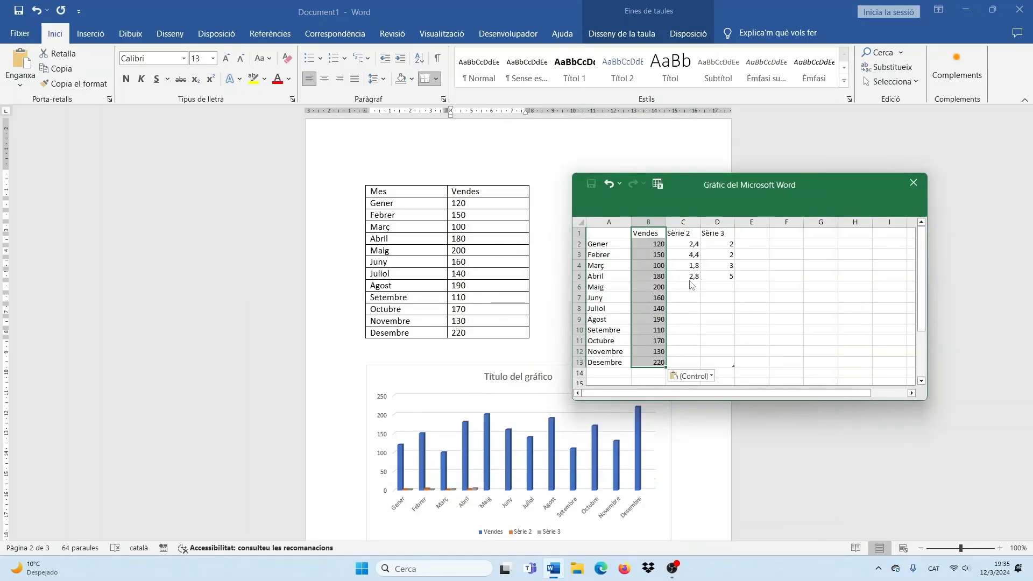
Delete the Sèrie 2 and Sèrie 3 columns from the column chart's data sheet and close the sheet.
left_click(692, 223)
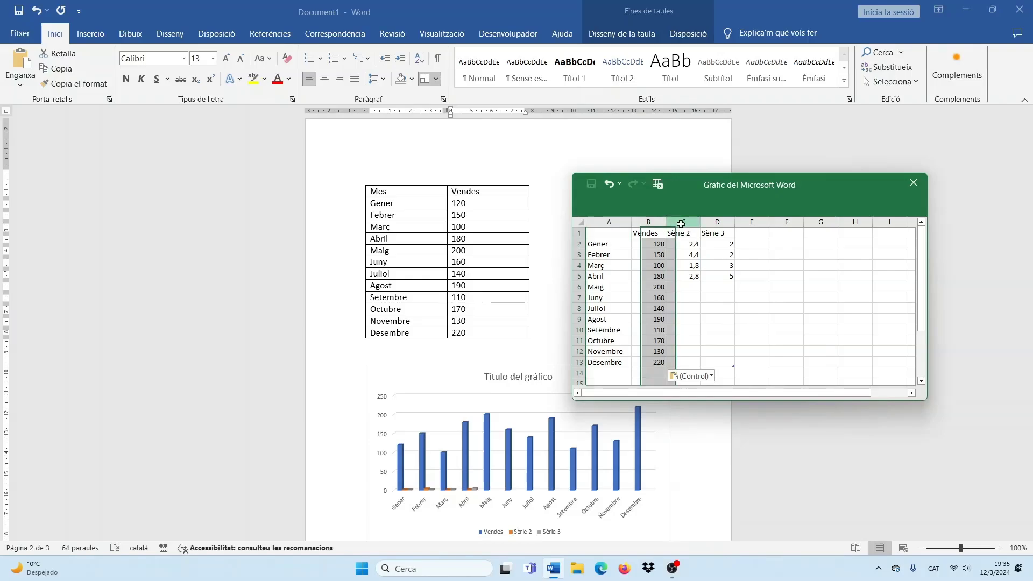
right_click(710, 226)
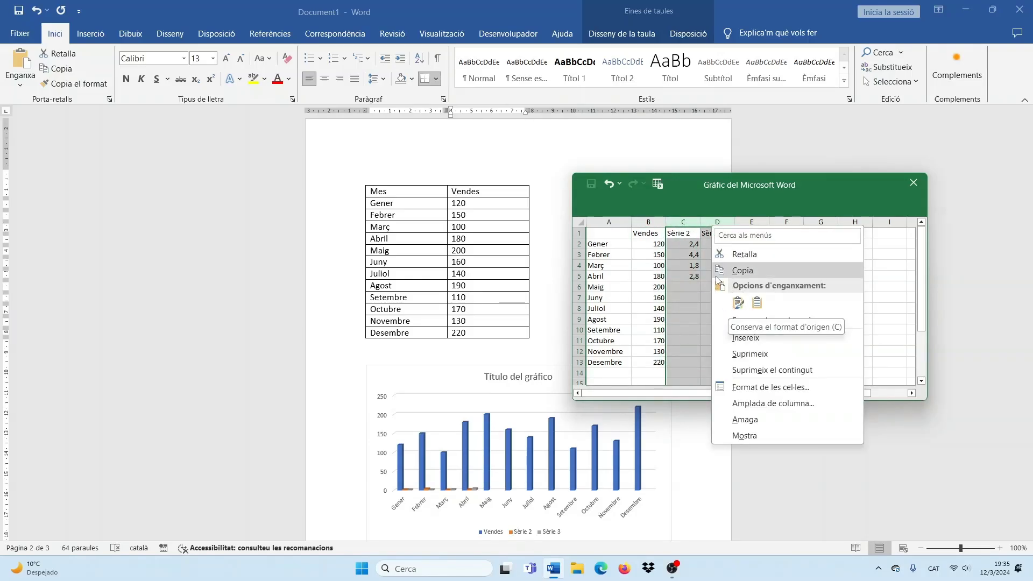
left_click(747, 360)
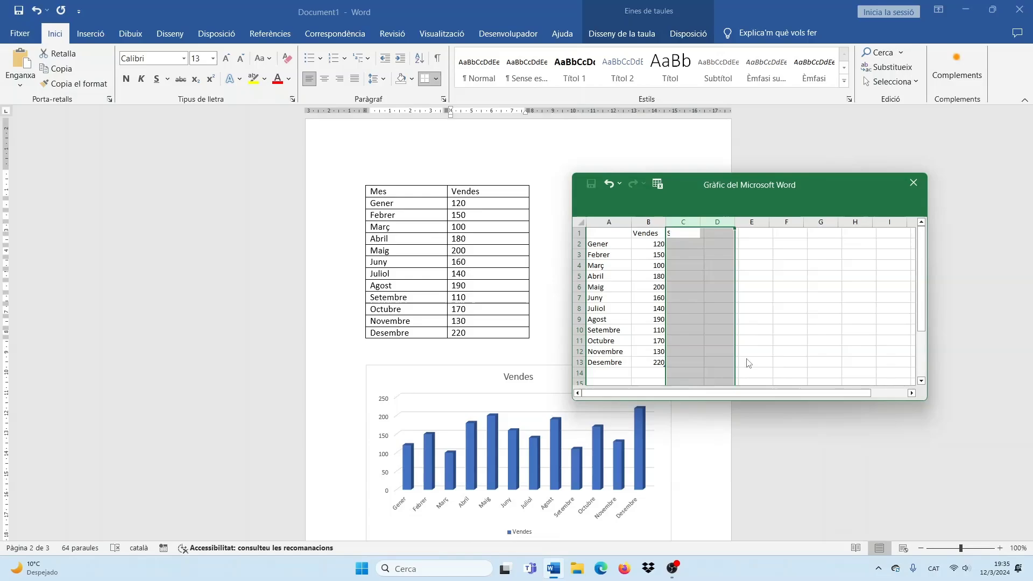
left_click(751, 341)
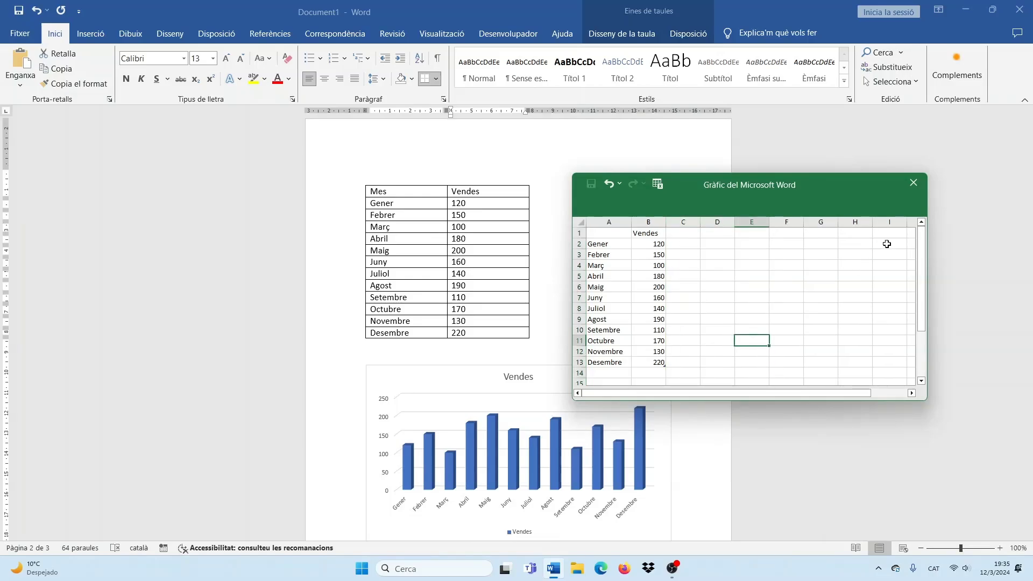
left_click(916, 186)
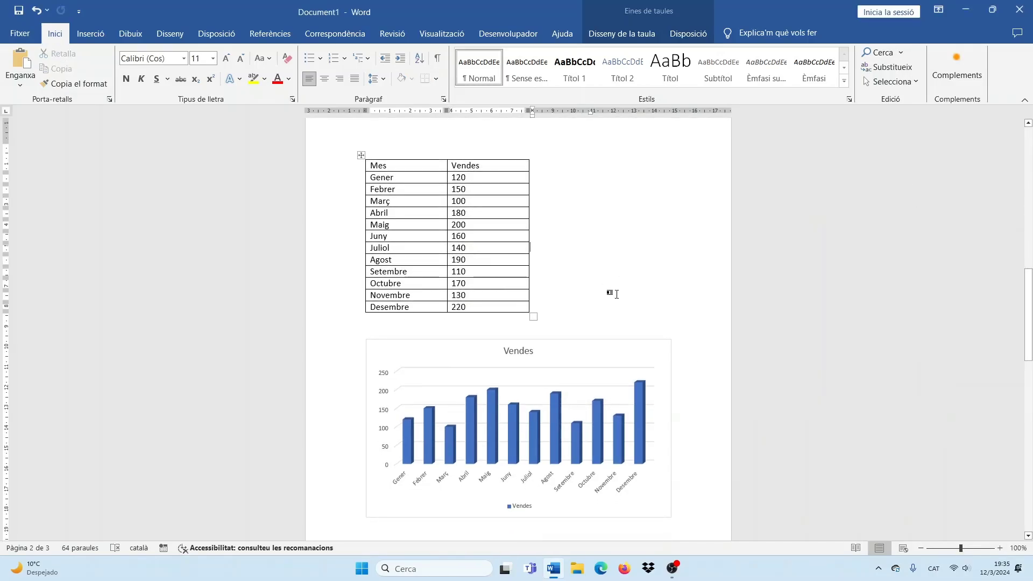
Add seven empty lines above the Dia,Temp. Màxima (°C),Temp. Mínima (°C) list to separate it from the Categoria,Percentatge list.
scroll(651, 339, "down", 15)
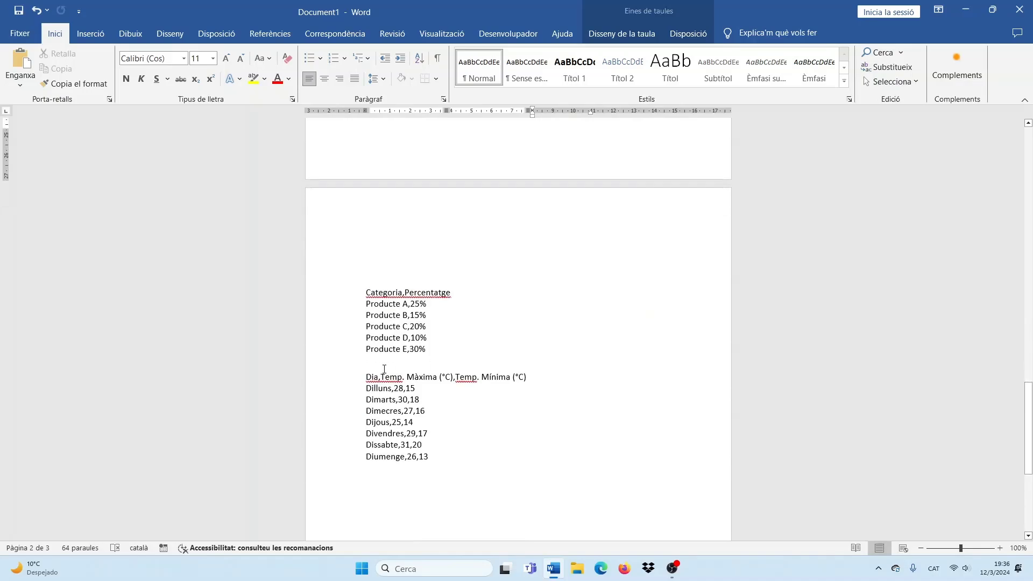
left_click(365, 377)
key("Return")
key("Return")
key("Return")
key("Return")
key("Return")
key("Return")
key("Return")
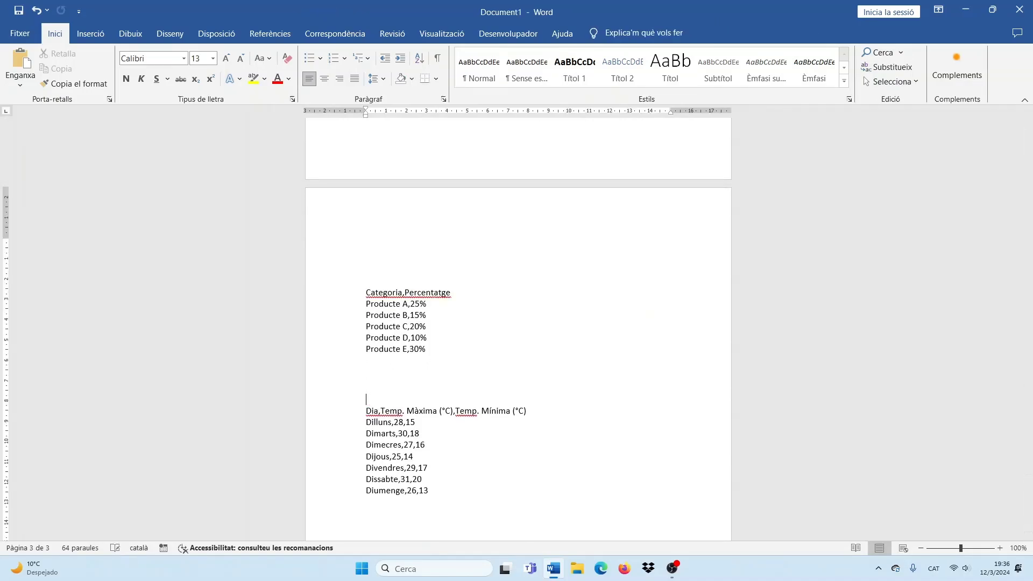
Remove the surplus empty lines above the Categoria,Percentatge list so that it starts at the top of its page.
left_click(373, 243)
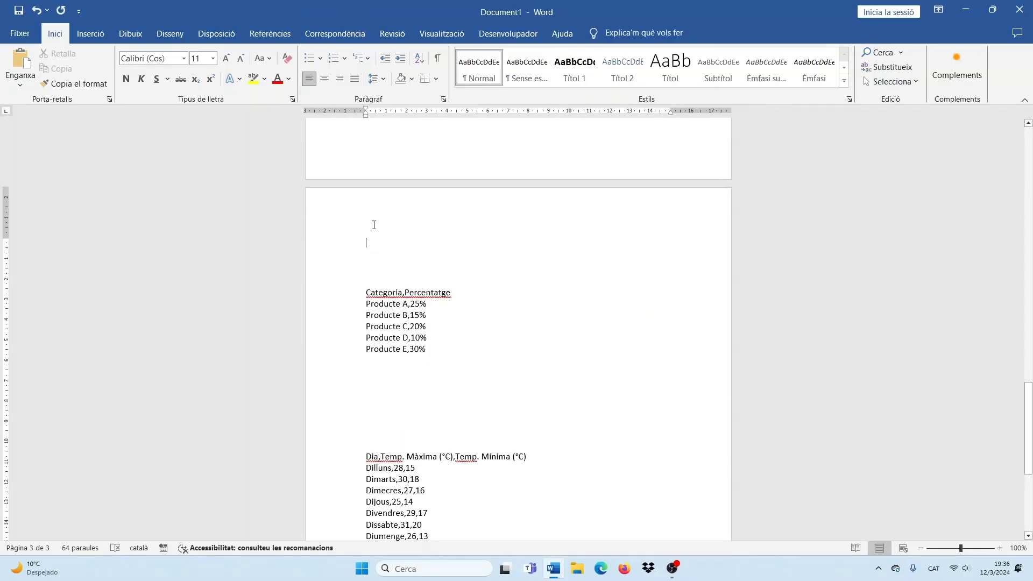
key("Delete")
key("Delete")
key("Delete")
key("Delete")
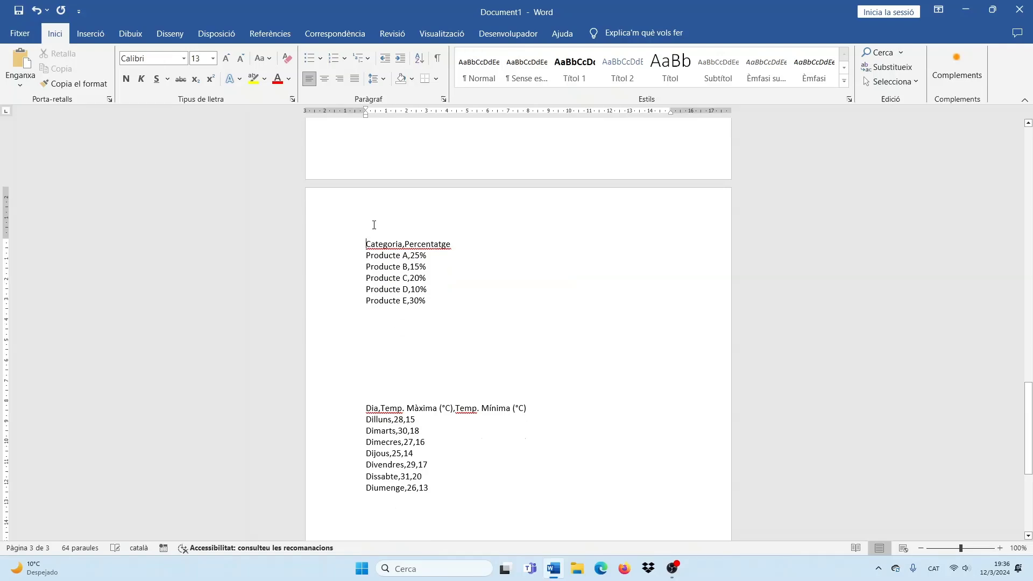
Convert the Categoria,Percentatge list into a two-column table split at the commas, and narrow the table.
left_click_drag(366, 241, 430, 305)
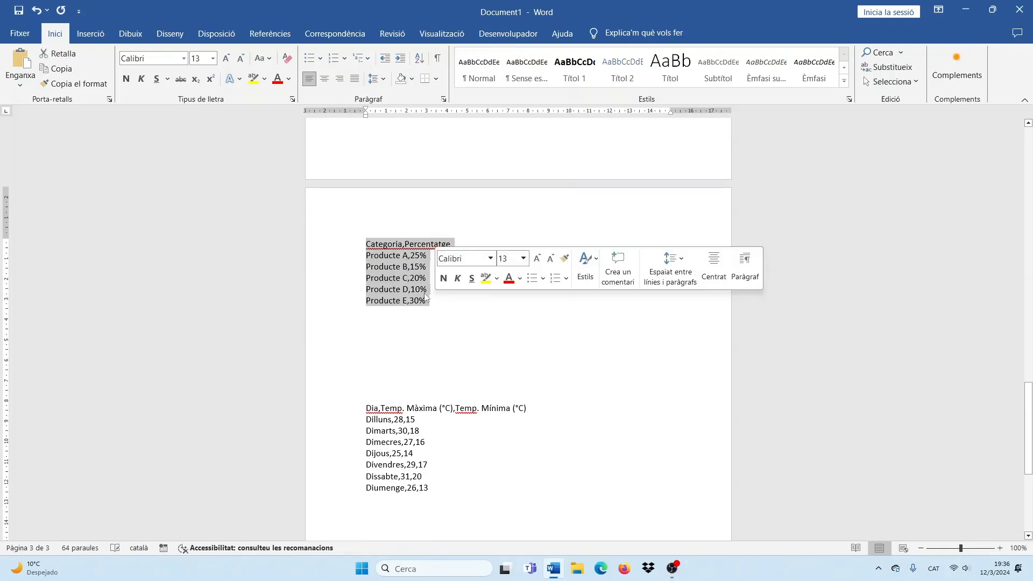
left_click(91, 33)
left_click(117, 67)
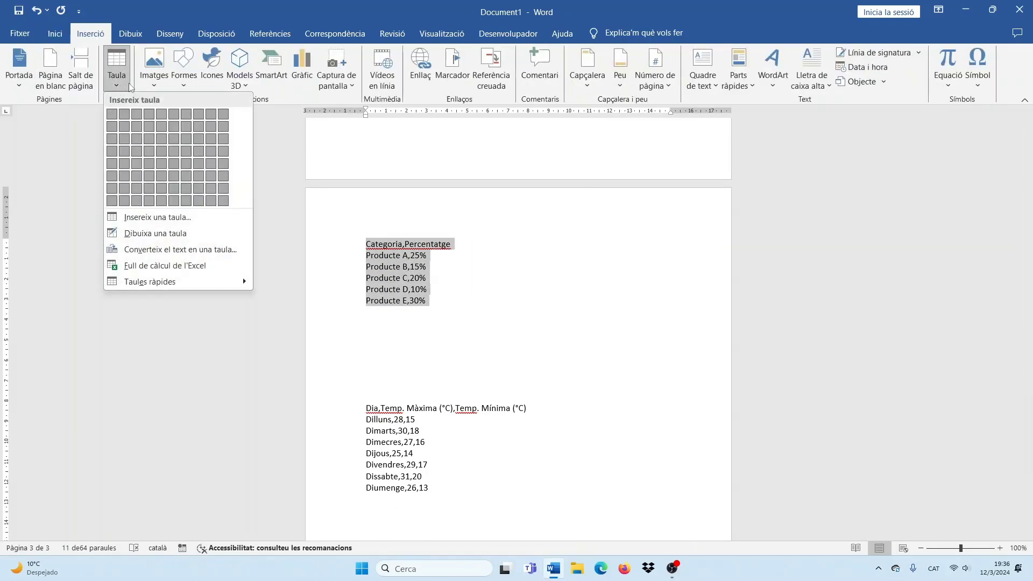
left_click(196, 250)
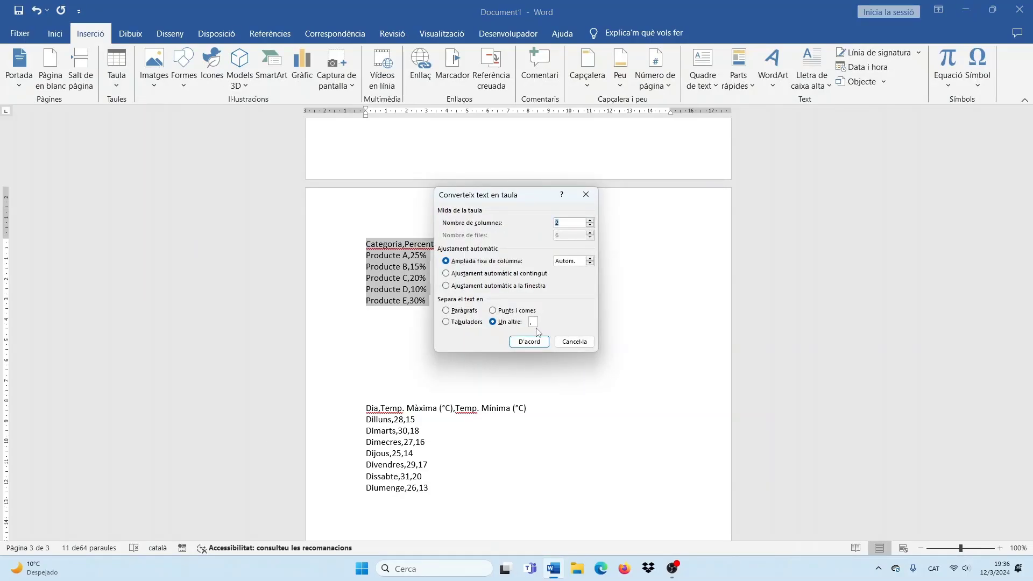
left_click(529, 342)
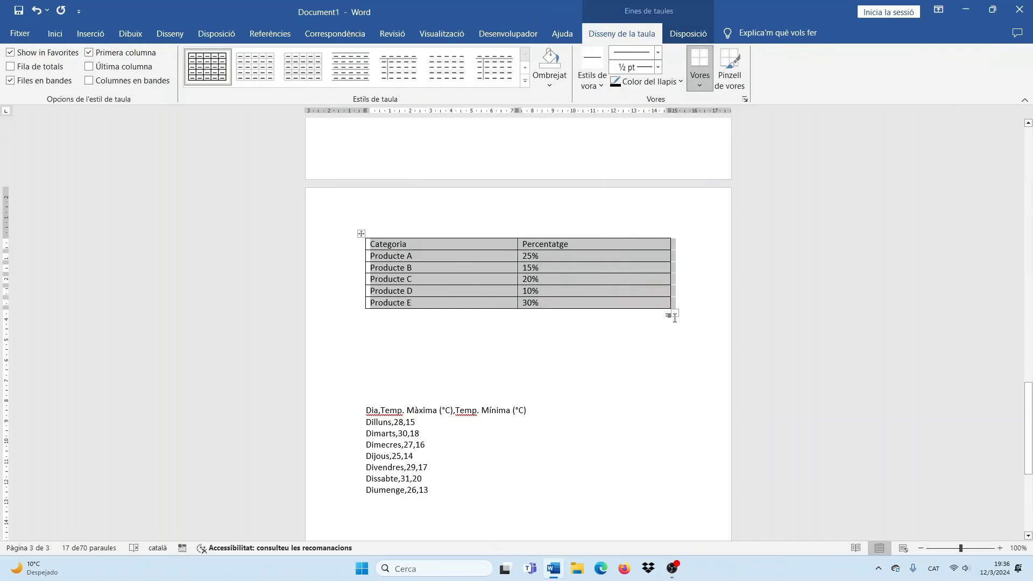
left_click(619, 323)
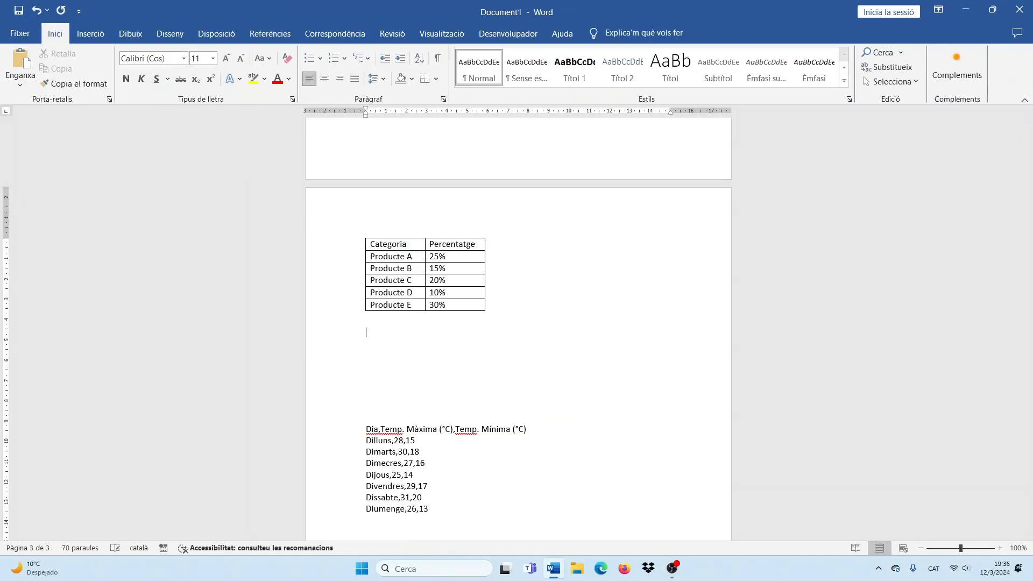
Insert a 3D pie chart (Circular en 3D) below the Categoria/Percentatge table.
left_click(90, 34)
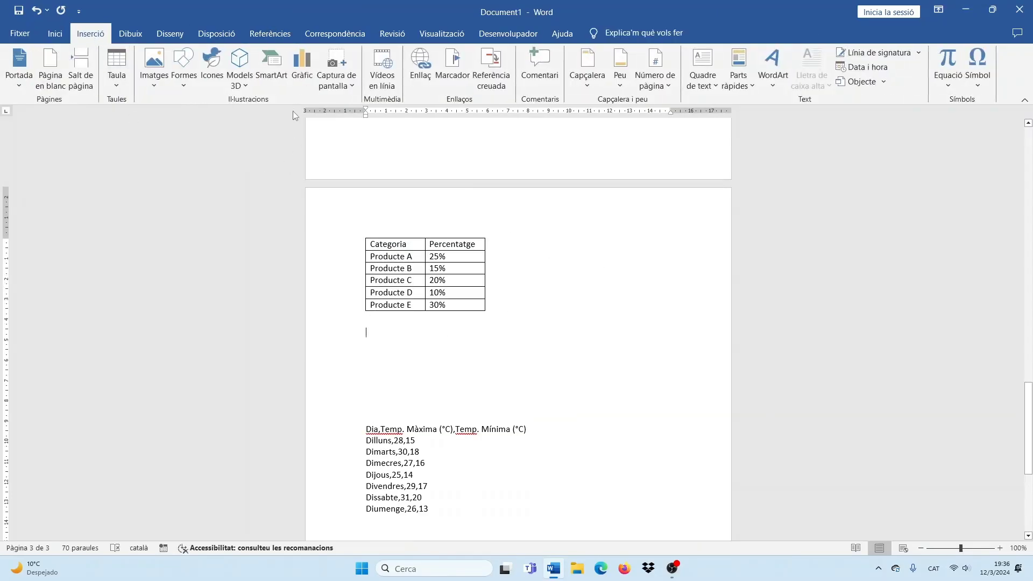
left_click(302, 80)
left_click(367, 205)
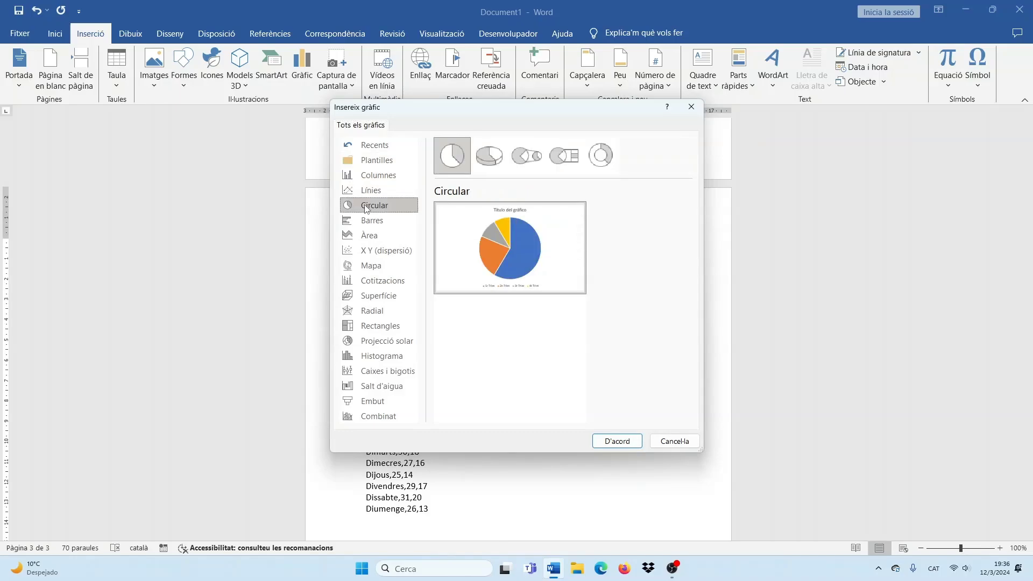
left_click(500, 161)
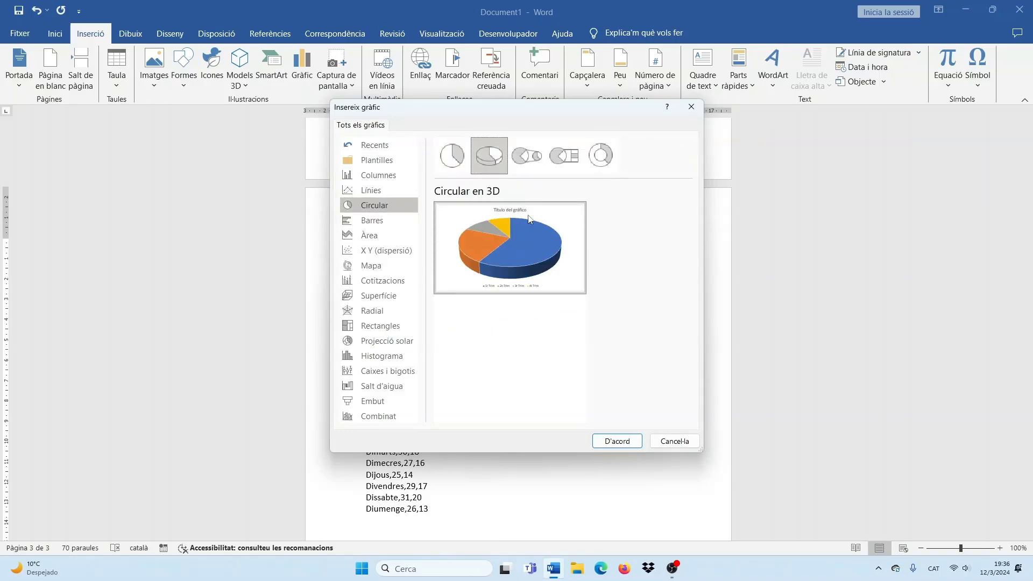
left_click(628, 440)
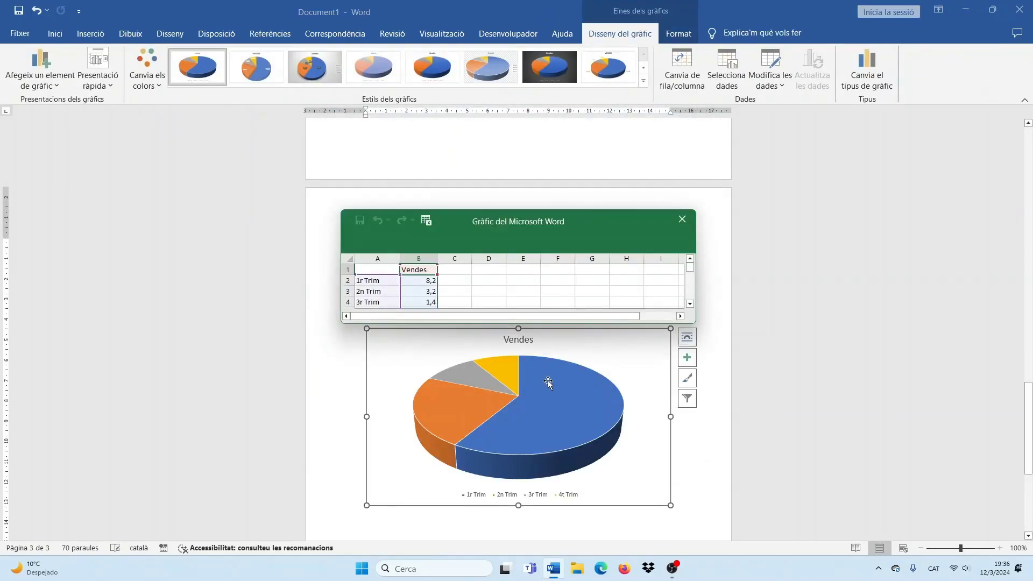
Copy Producte A to Producte E into the pie chart's data sheet from cell A2, matching the destination formatting.
left_click_drag(490, 236, 715, 217)
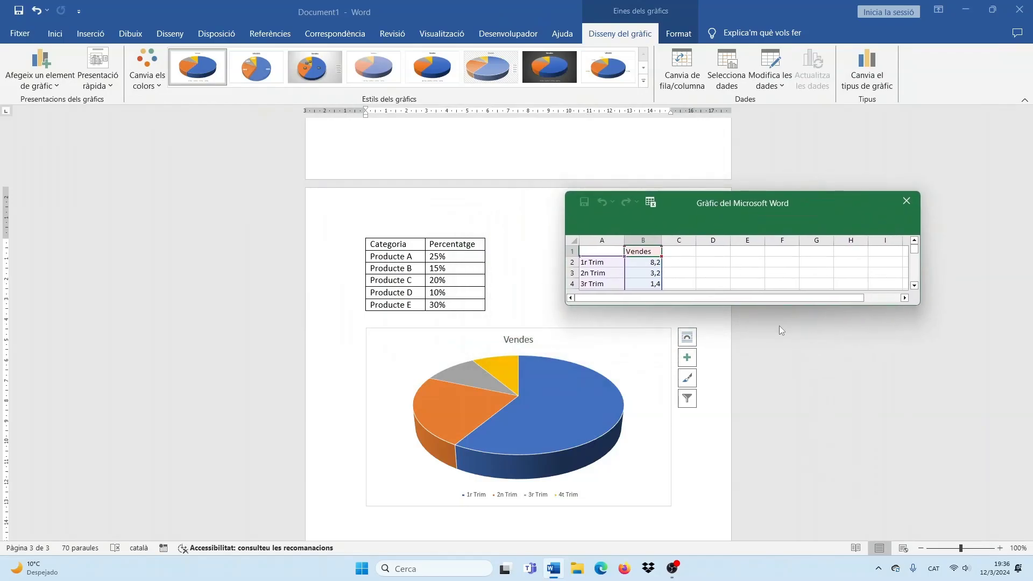
left_click_drag(778, 307, 779, 350)
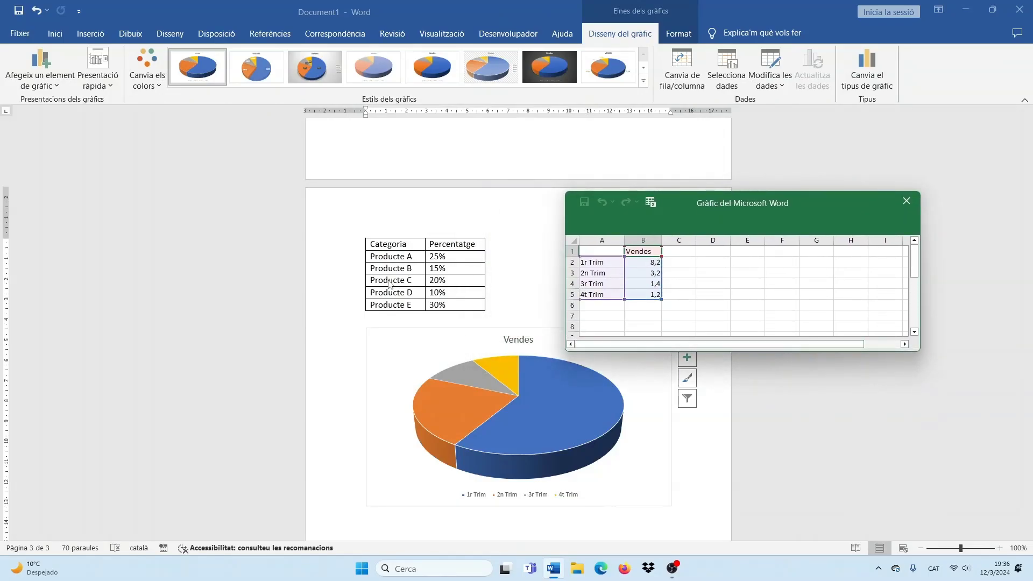
left_click(405, 261)
left_click_drag(372, 256, 380, 305)
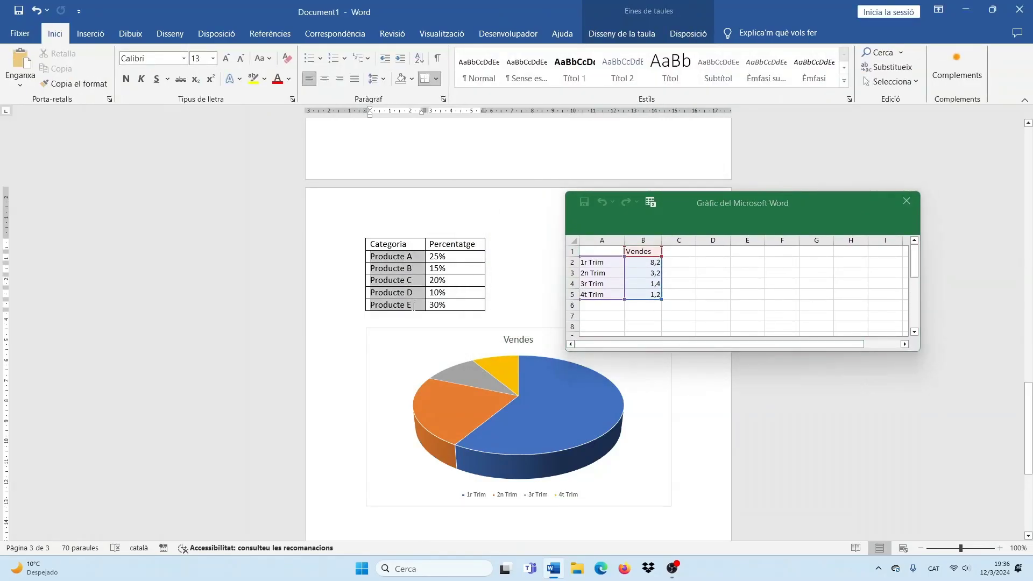
right_click(382, 271)
left_click(409, 316)
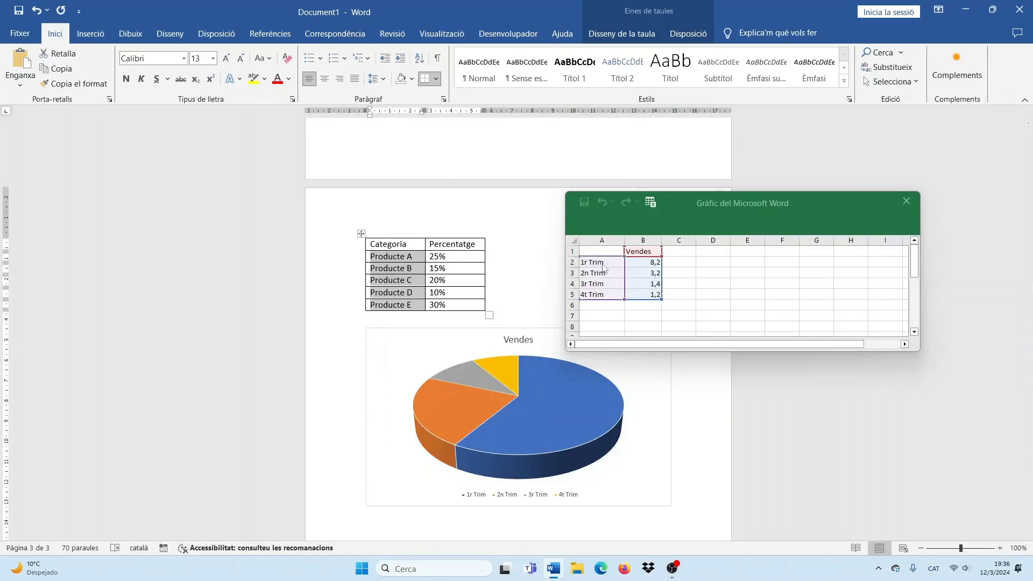
left_click(614, 301)
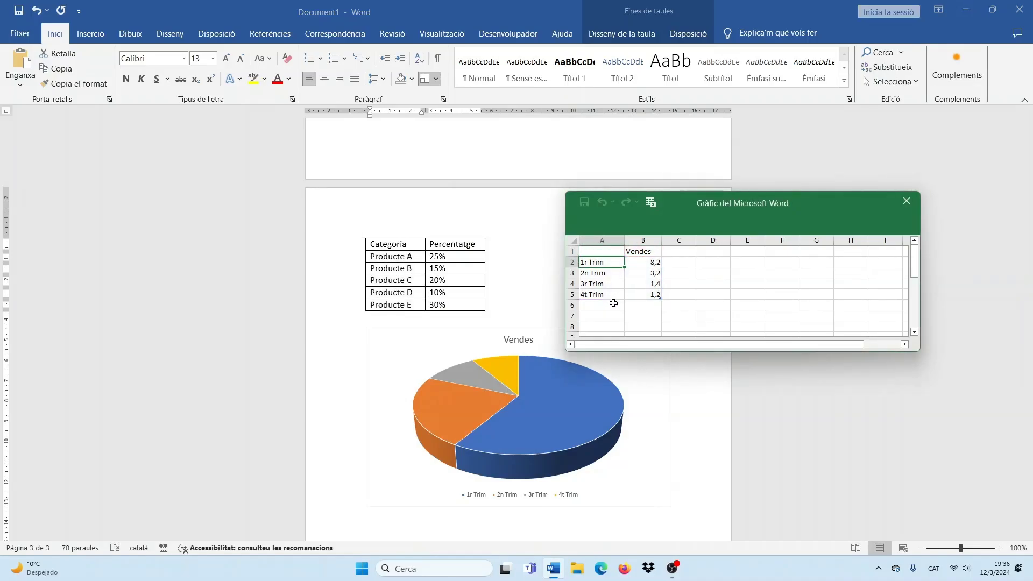
key("ctrl+v")
left_click_drag(725, 355, 724, 410)
left_click(668, 331)
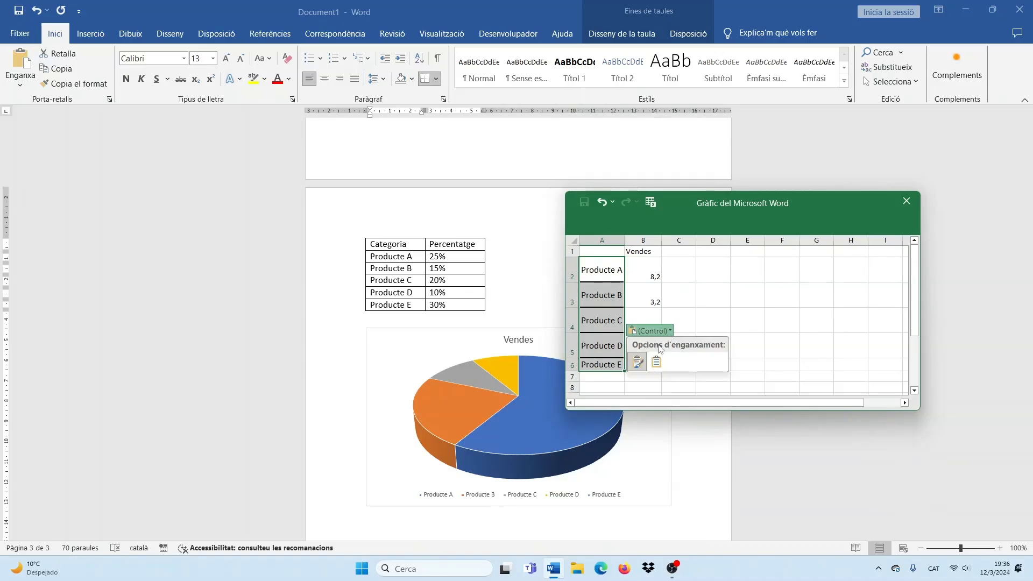
left_click(656, 361)
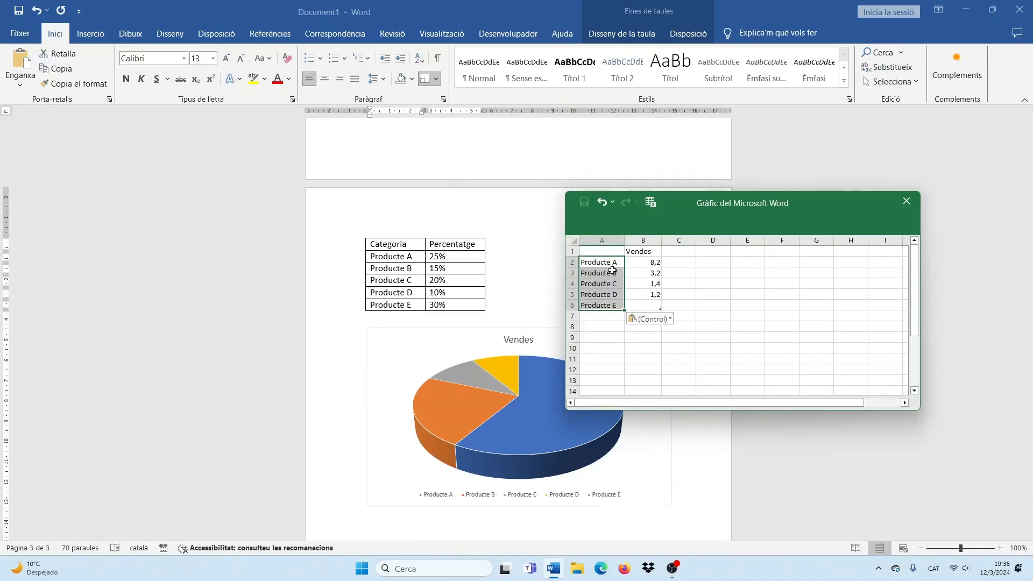
Copy the Percentatge column with its heading into the pie chart's data sheet from cell B1, matching the destination formatting, and return to the document.
left_click(436, 256)
left_click_drag(432, 258, 457, 305)
left_click(440, 246)
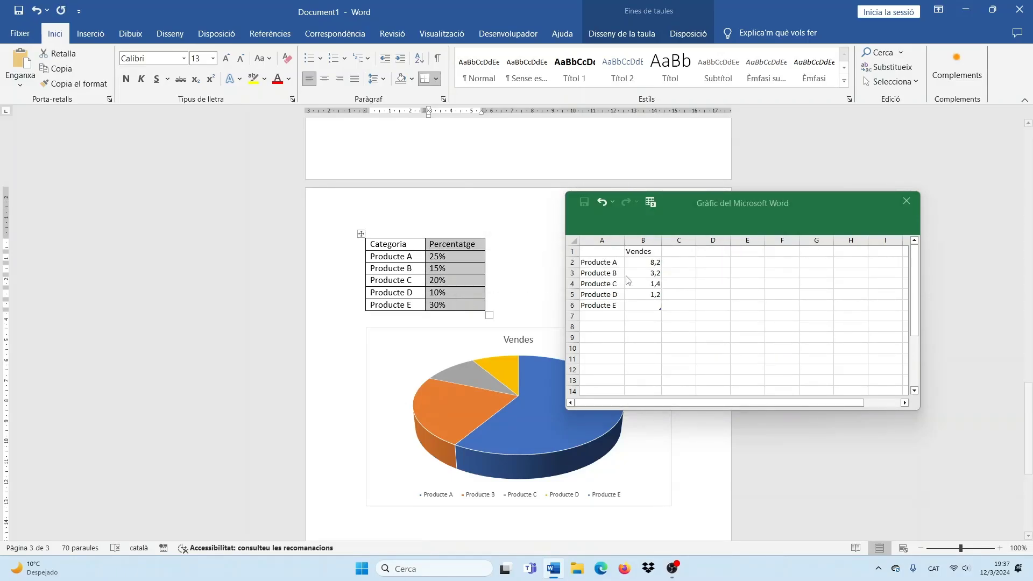
left_click(645, 251)
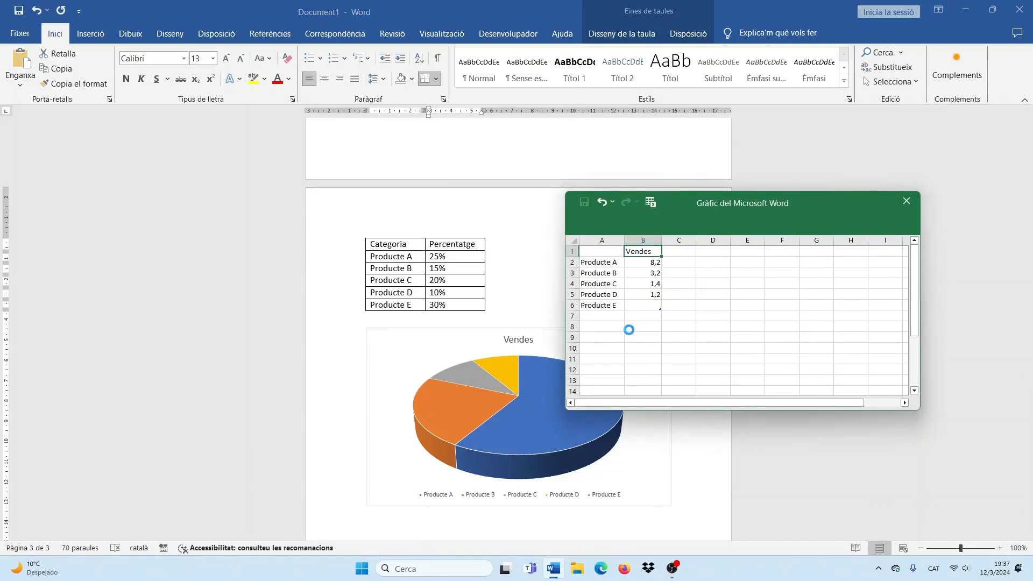
key("ctrl+v")
left_click(687, 344)
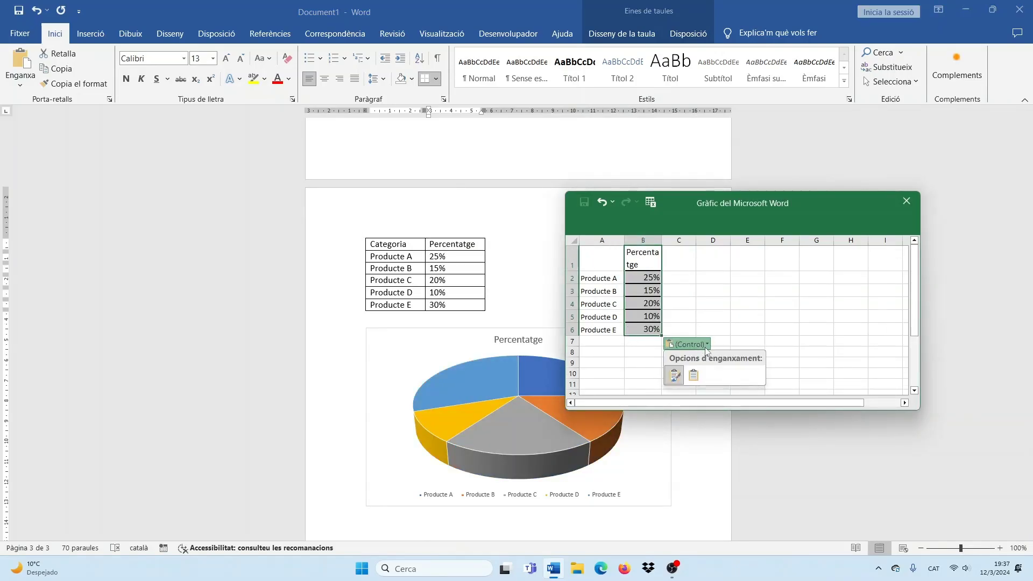
left_click(695, 377)
left_click(746, 350)
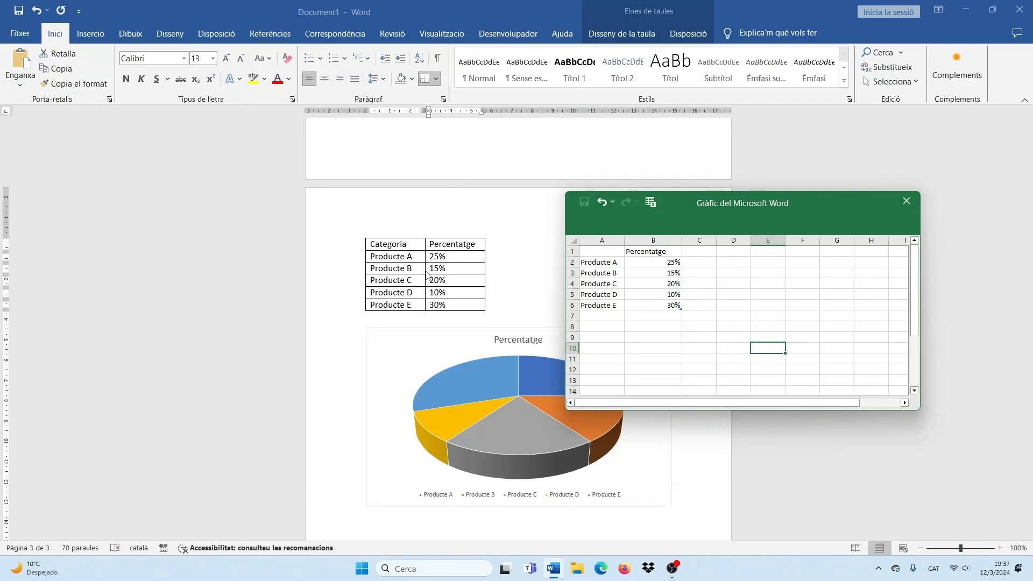
left_click(427, 274)
Try converting the Dia, Temp. Màxima, Temp. Mínima list into a three-column table split at the commas, and undo the conversion.
scroll(426, 274, "down", 8)
left_click_drag(365, 340, 433, 421)
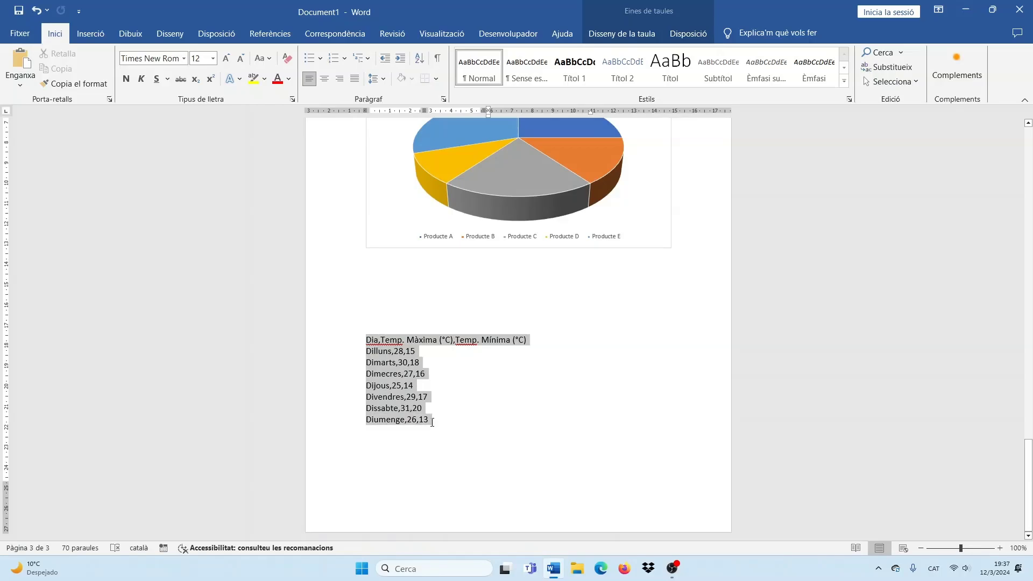
left_click(90, 34)
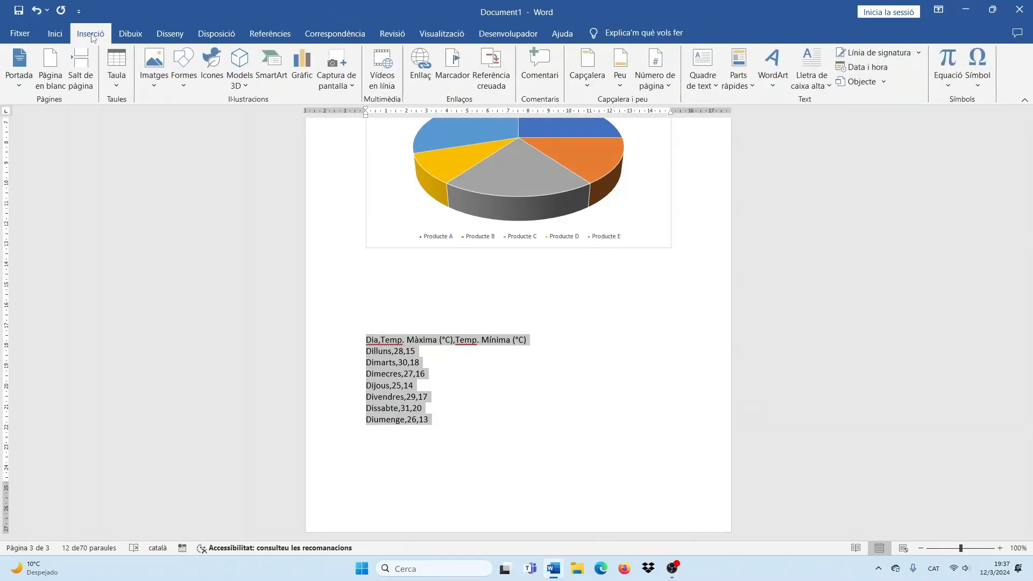
left_click(116, 75)
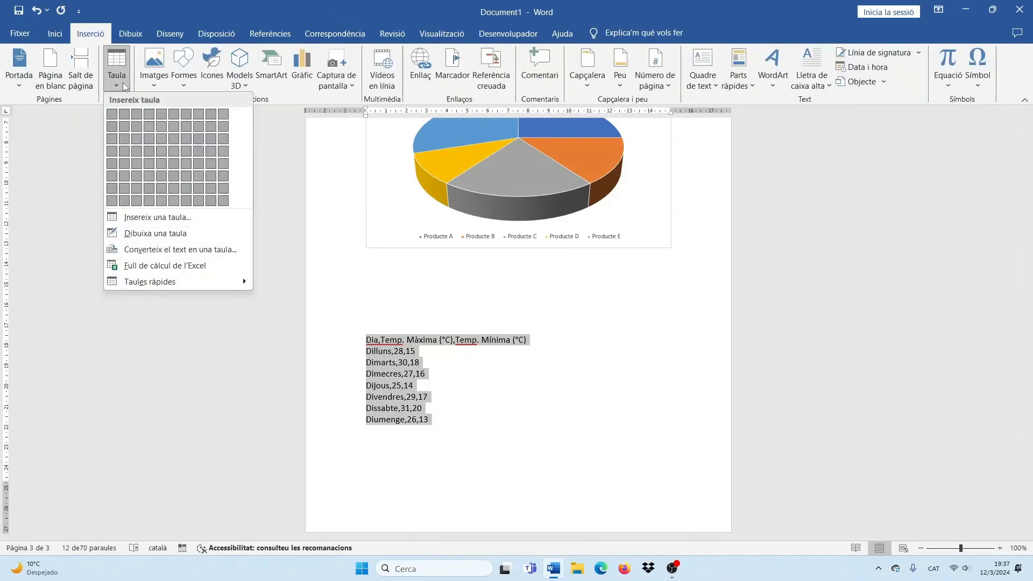
left_click(156, 251)
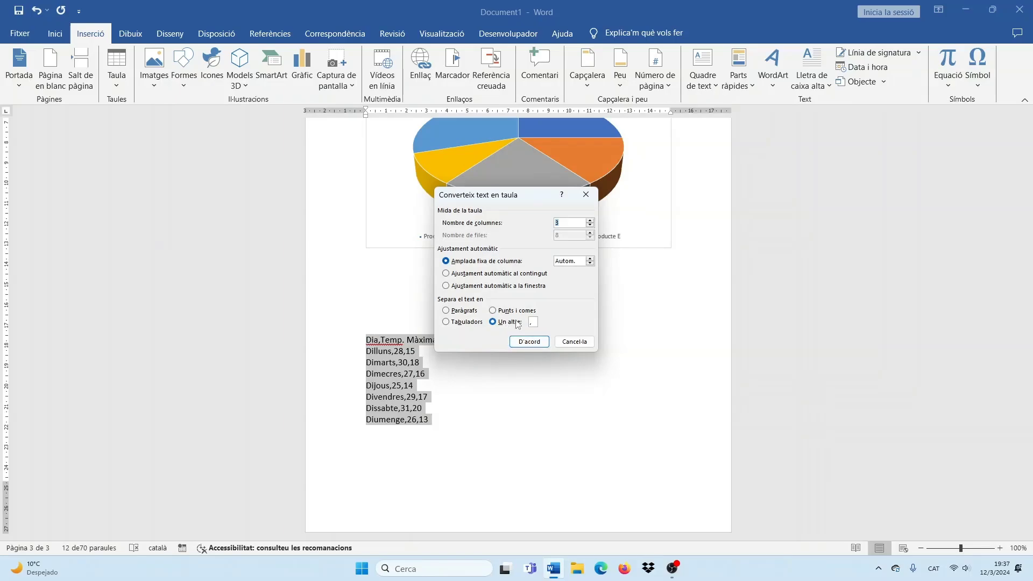
left_click(541, 343)
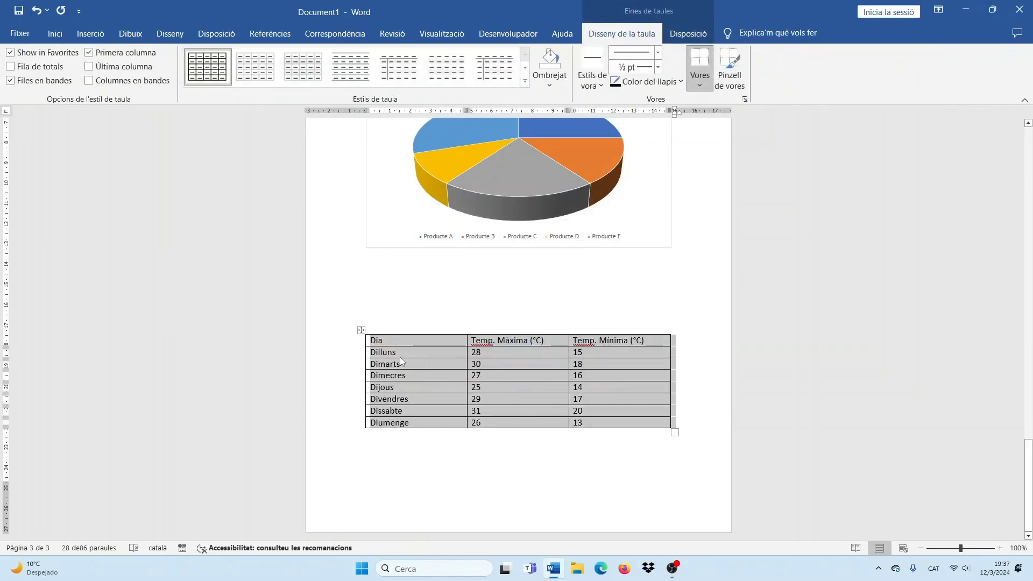
left_click(36, 10)
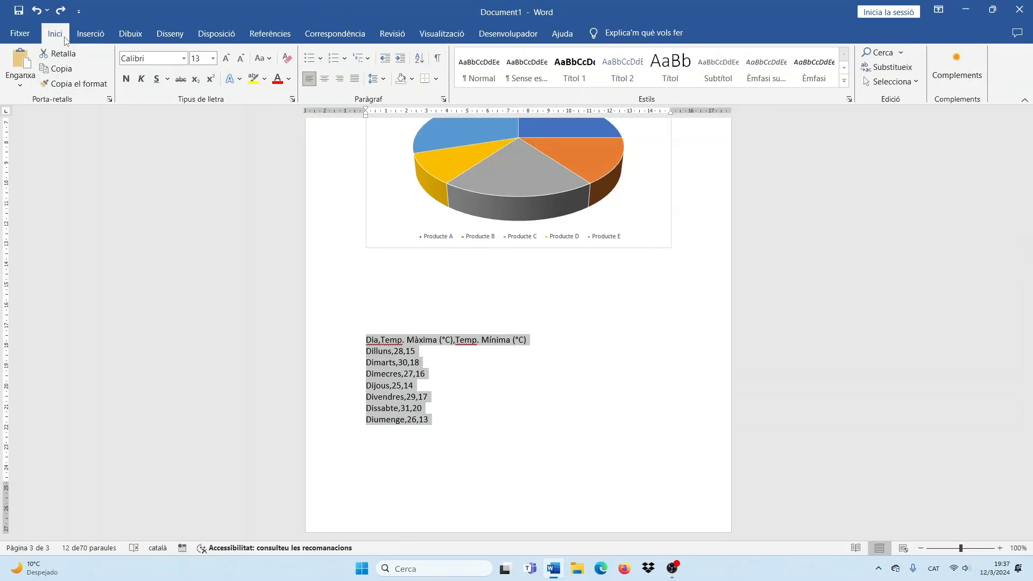
Convert the selected Dia, Temp. Màxima, Temp. Mínima list into a three-column table split at the commas.
left_click(91, 33)
left_click(113, 81)
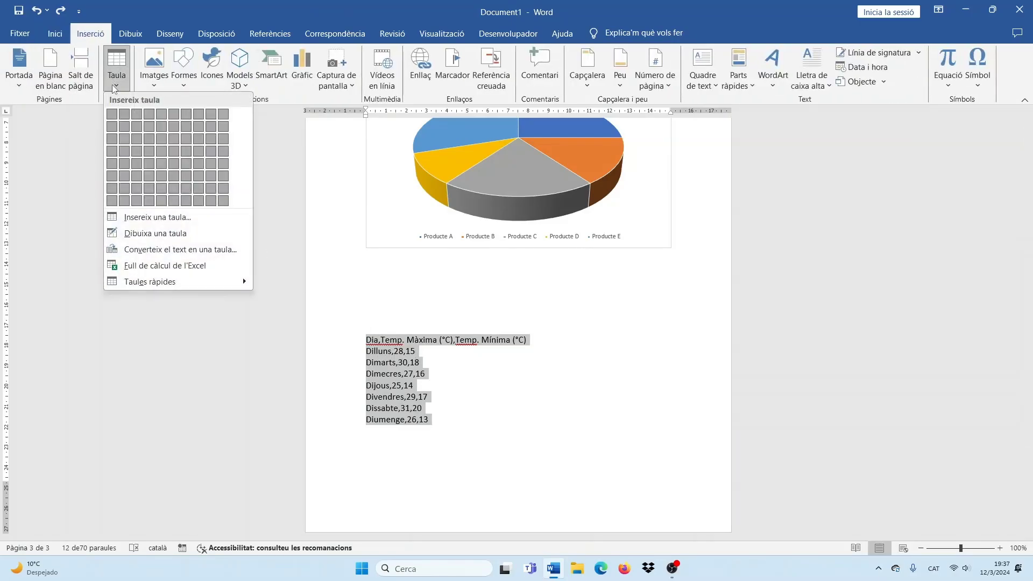
left_click(156, 251)
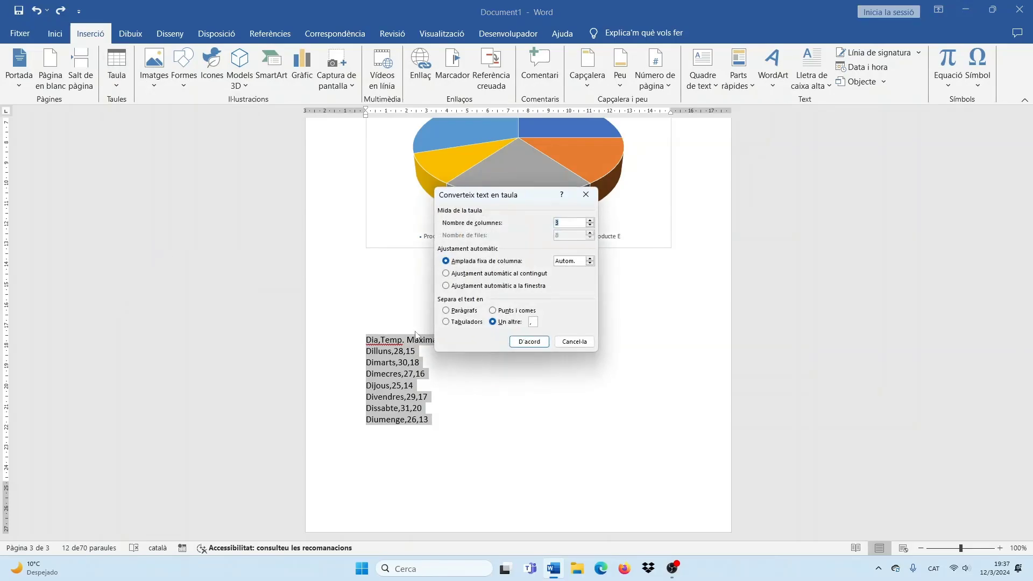
left_click(527, 338)
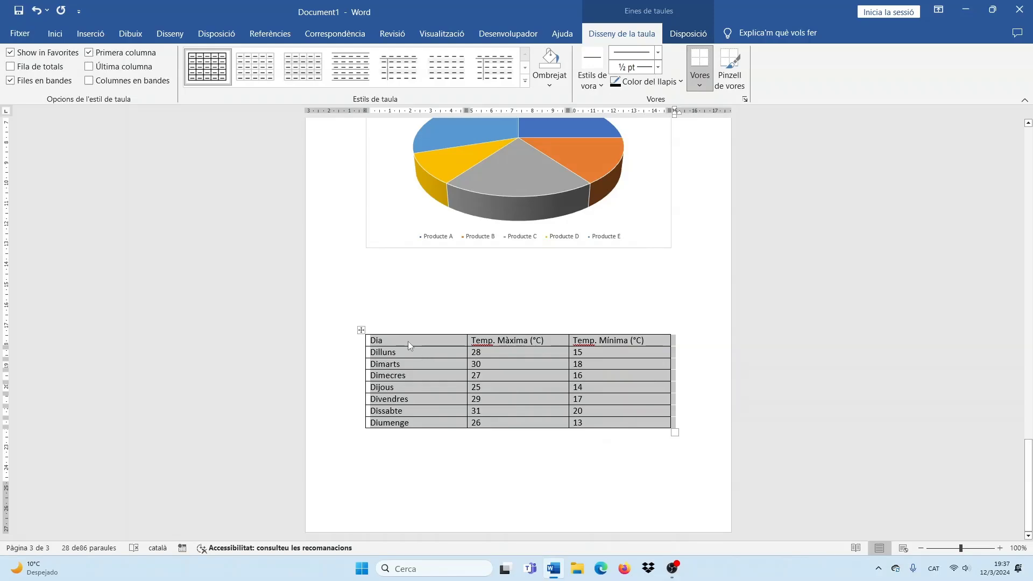
Remove four empty lines between the pie chart and the temperature table.
left_click(396, 282)
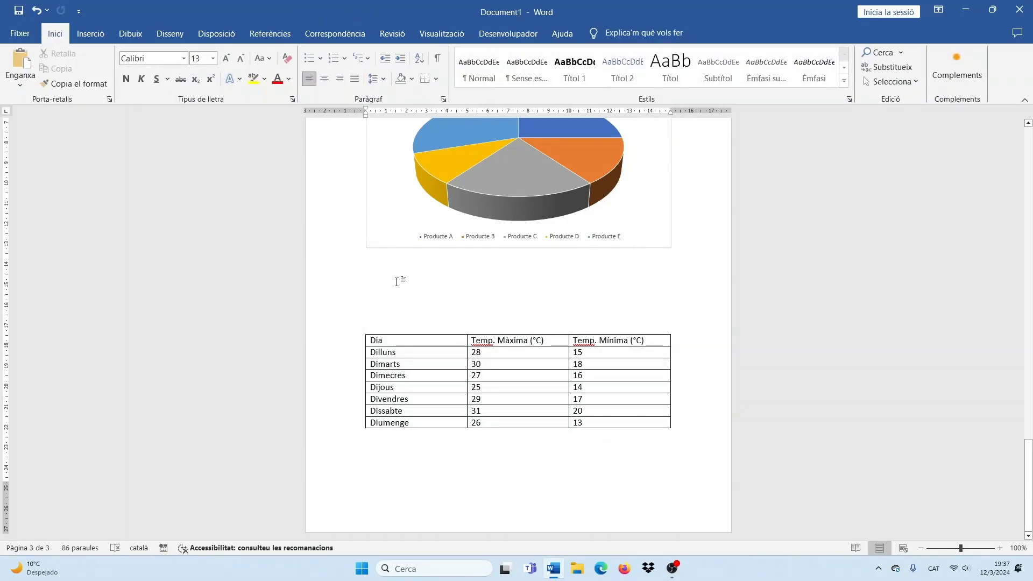
key("Delete")
key("Delete")
key("Delete")
key("Delete")
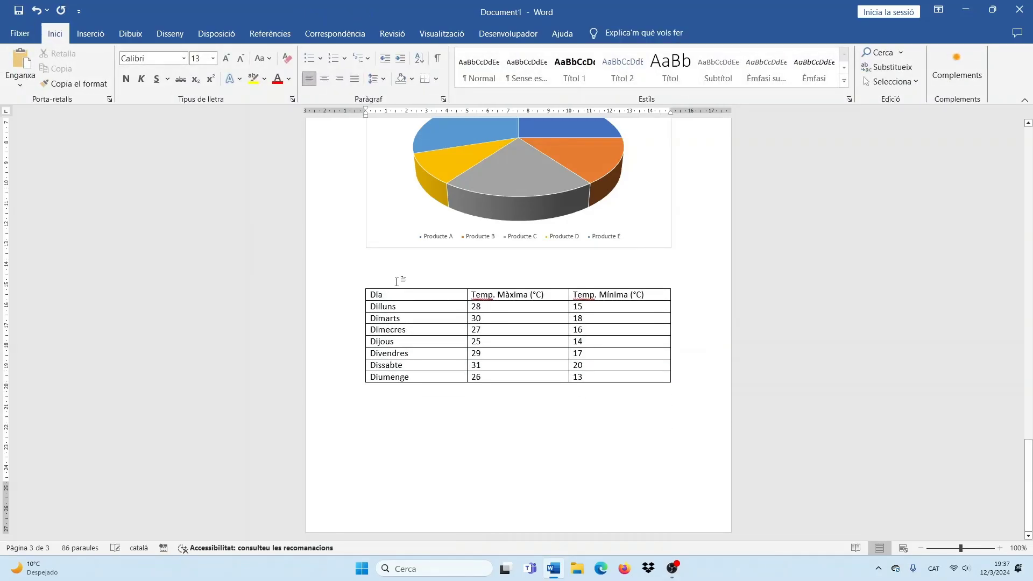
Insert a line chart (Línia) below the temperature table and move its data sheet window off the chart.
left_click(399, 413)
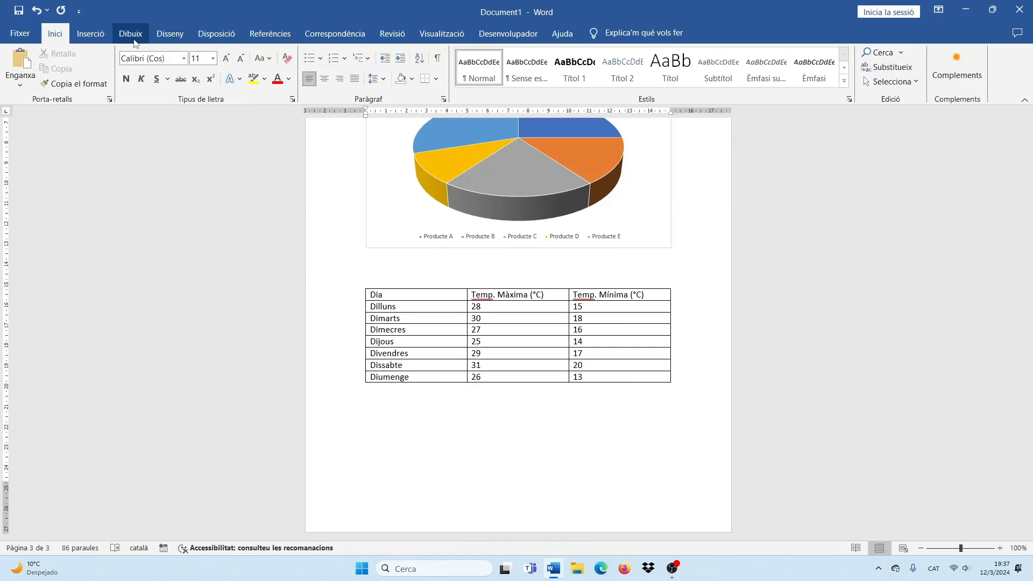
left_click(90, 33)
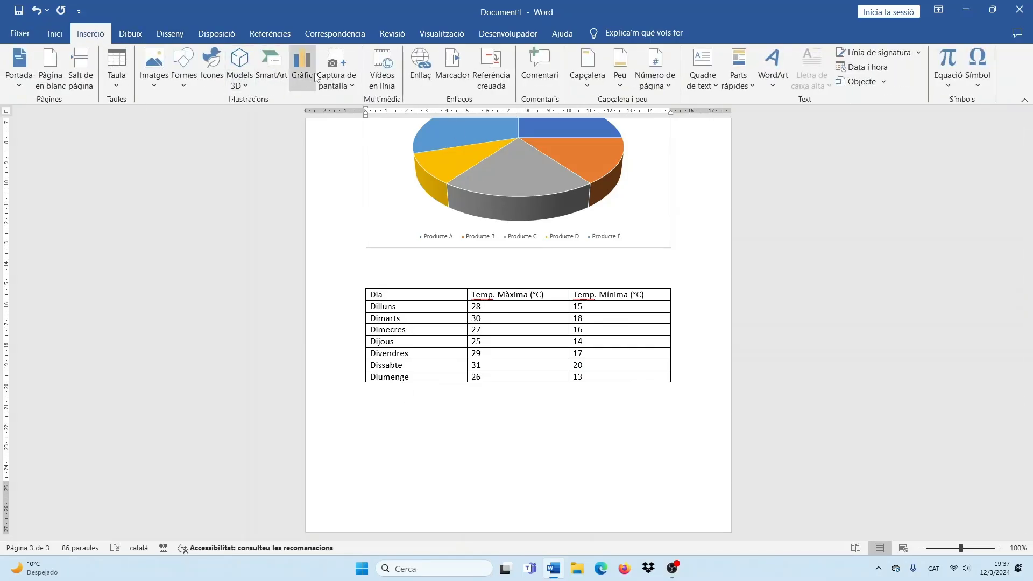
left_click(316, 78)
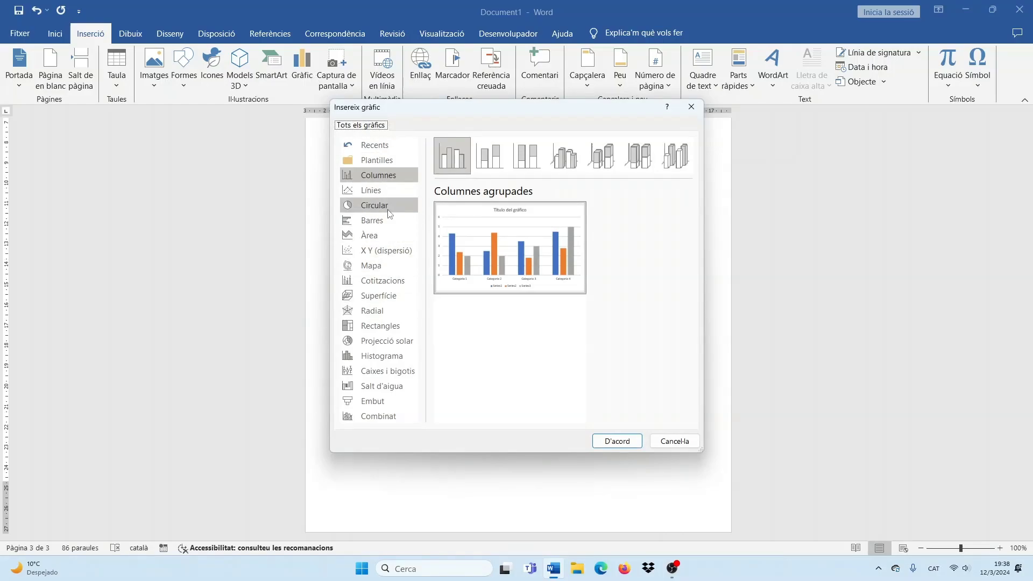
left_click(387, 190)
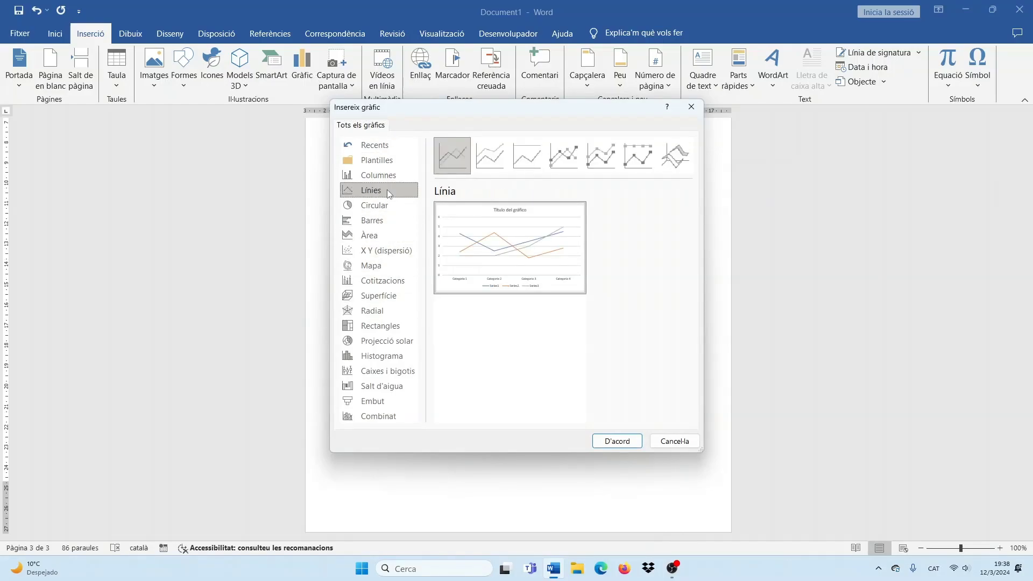
left_click(625, 443)
left_click_drag(550, 422, 919, 173)
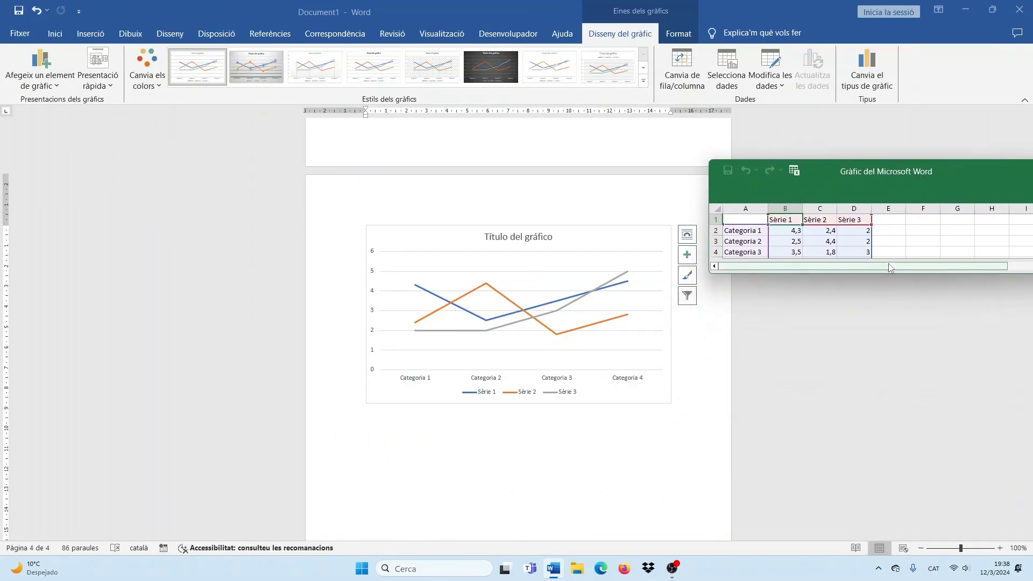
Insert a page break above the temperature table, and reposition and enlarge the chart's data sheet window.
scroll(751, 189, "up", 3)
scroll(389, 229, "up", 2)
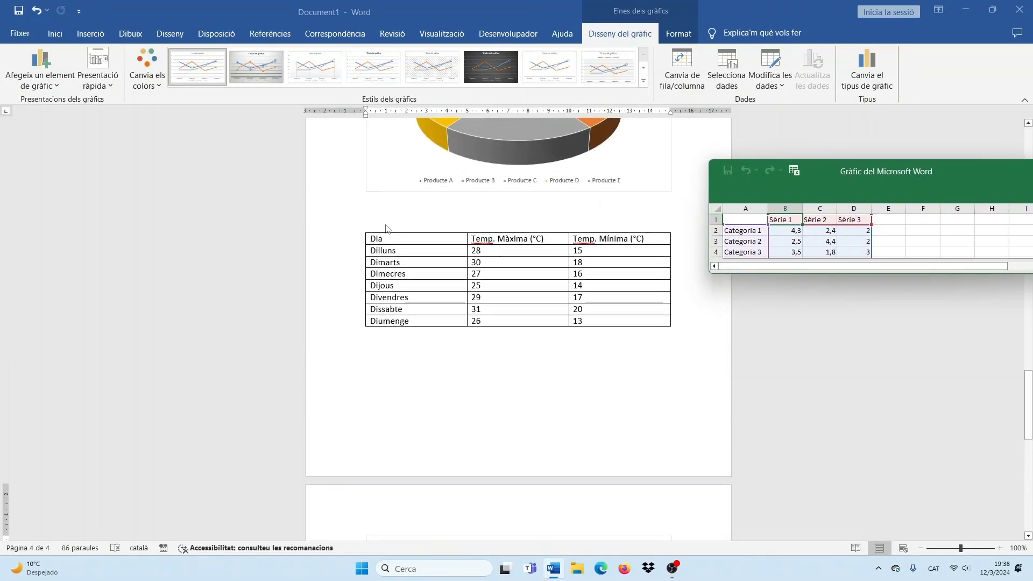
left_click(392, 217)
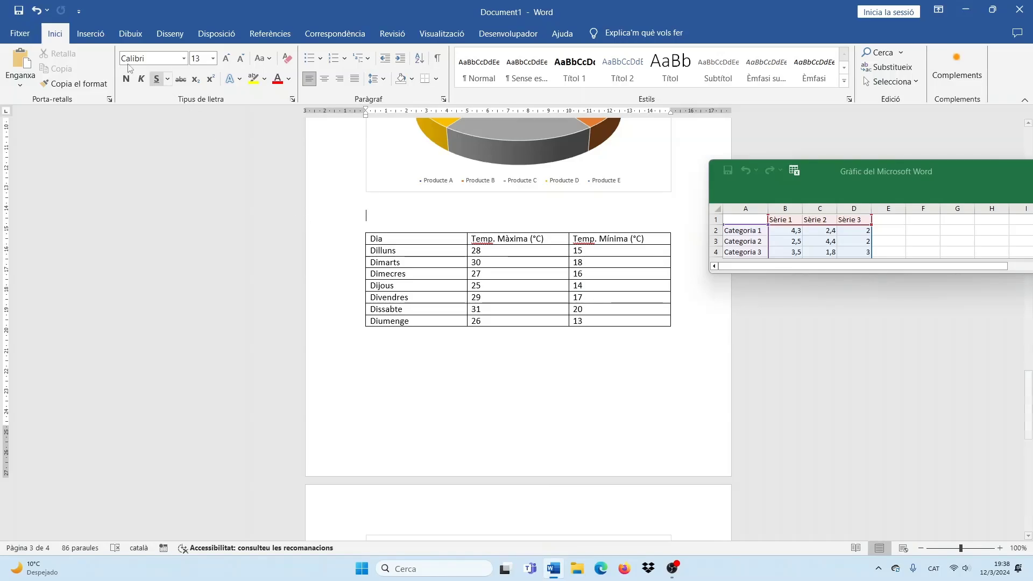
left_click(90, 34)
left_click(87, 76)
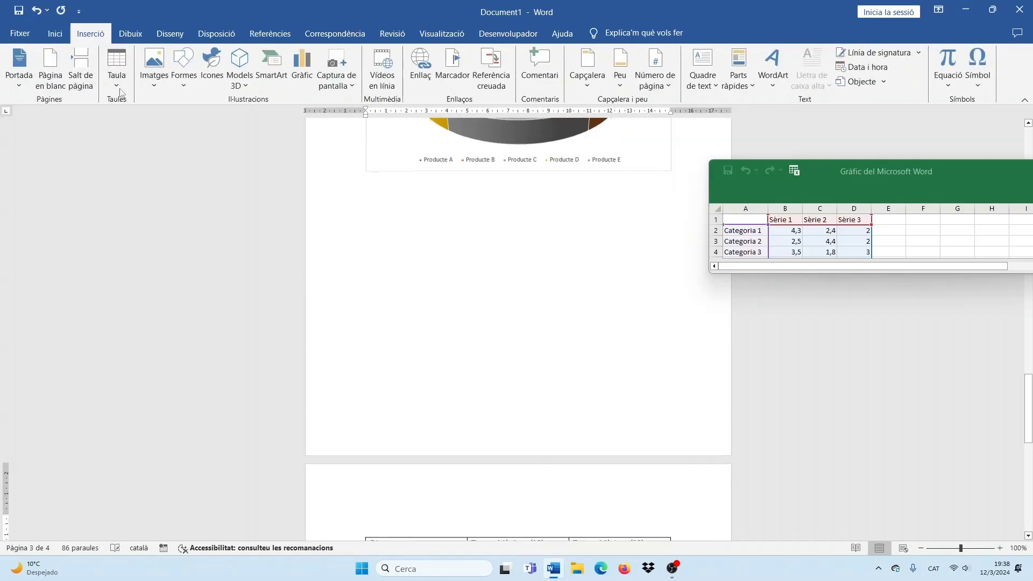
left_click_drag(818, 178, 785, 269)
left_click_drag(836, 363, 832, 463)
Copy Dilluns to Diumenge from the table into the line chart's data sheet from cell A2, matching the destination formatting.
left_click(395, 224)
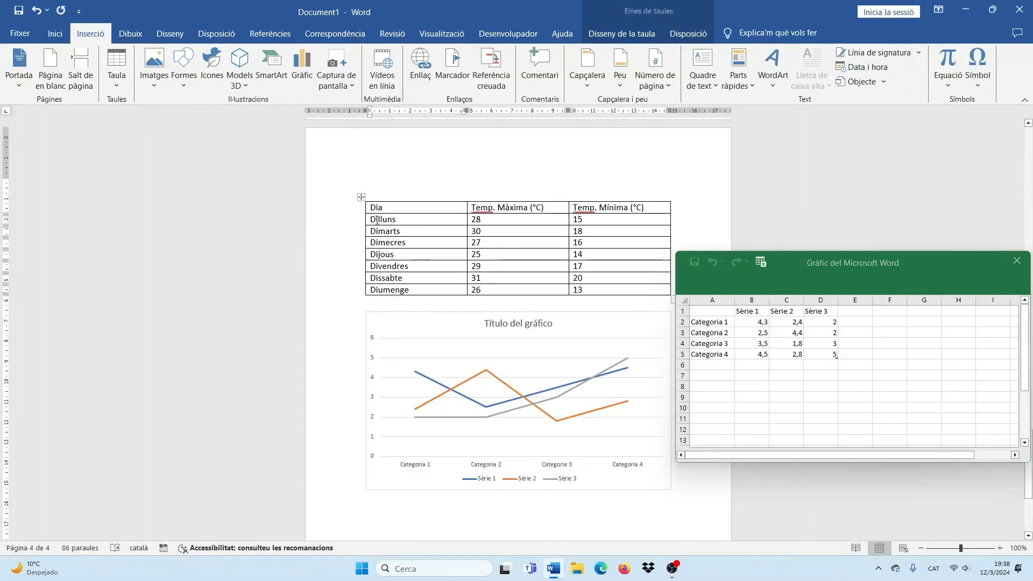
left_click_drag(376, 220, 381, 291)
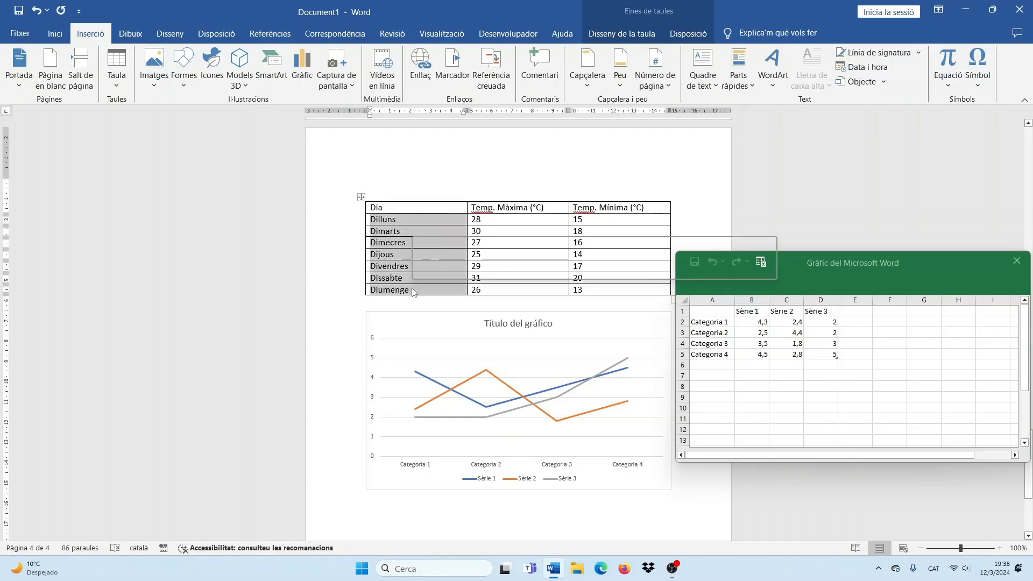
right_click(391, 262)
left_click(414, 303)
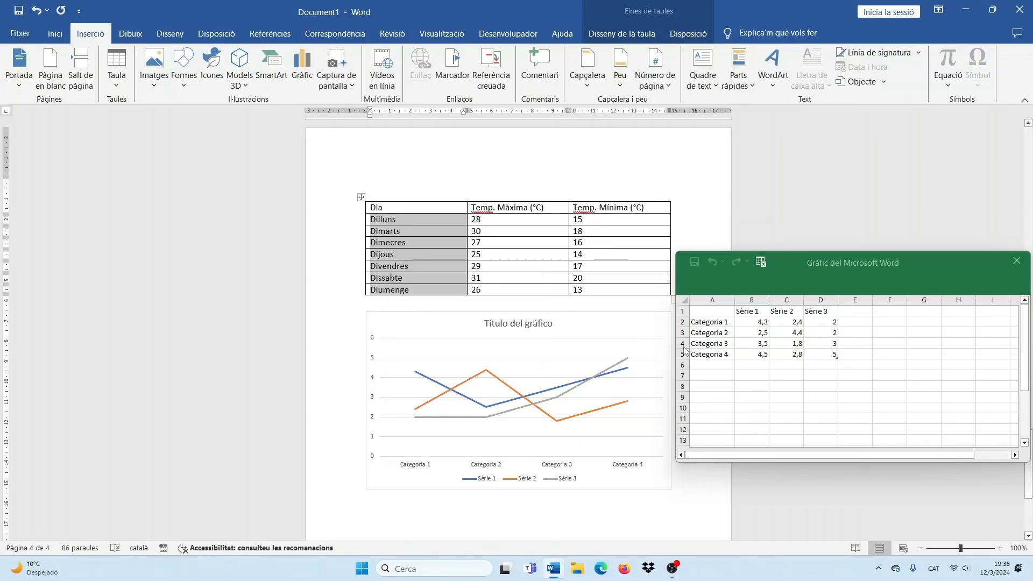
left_click(718, 350)
key("ctrl+v")
left_click(781, 416)
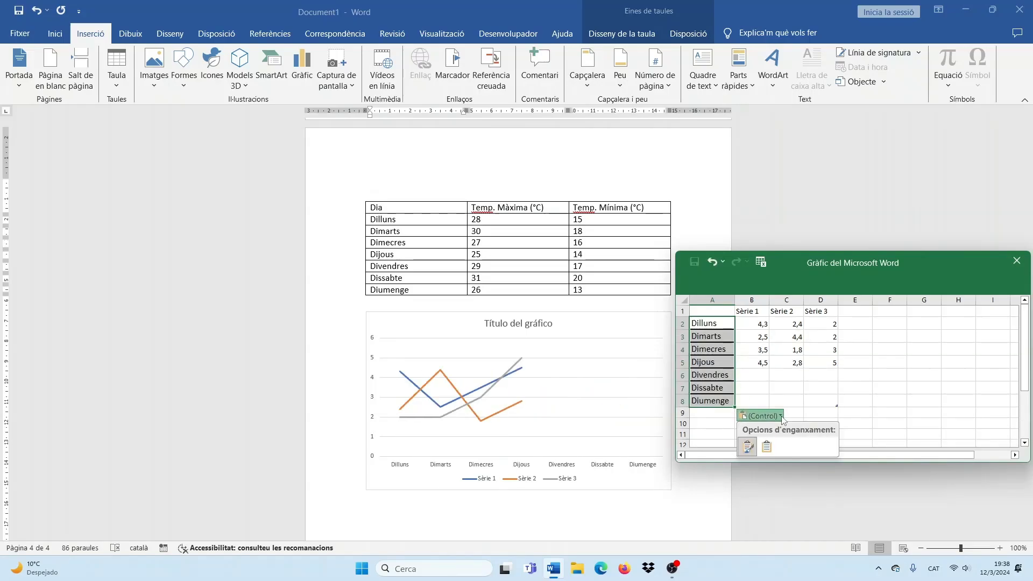
left_click(767, 446)
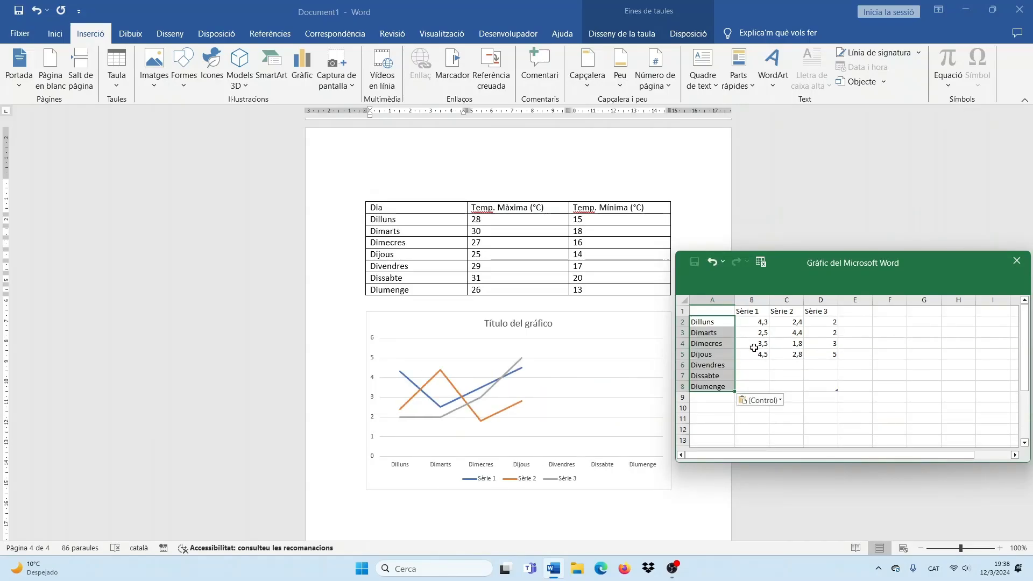
left_click(808, 391)
Copy the Temp. Màxima (°C) column with its heading into the data sheet from cell B1, matching the destination formatting.
left_click_drag(485, 209, 531, 290)
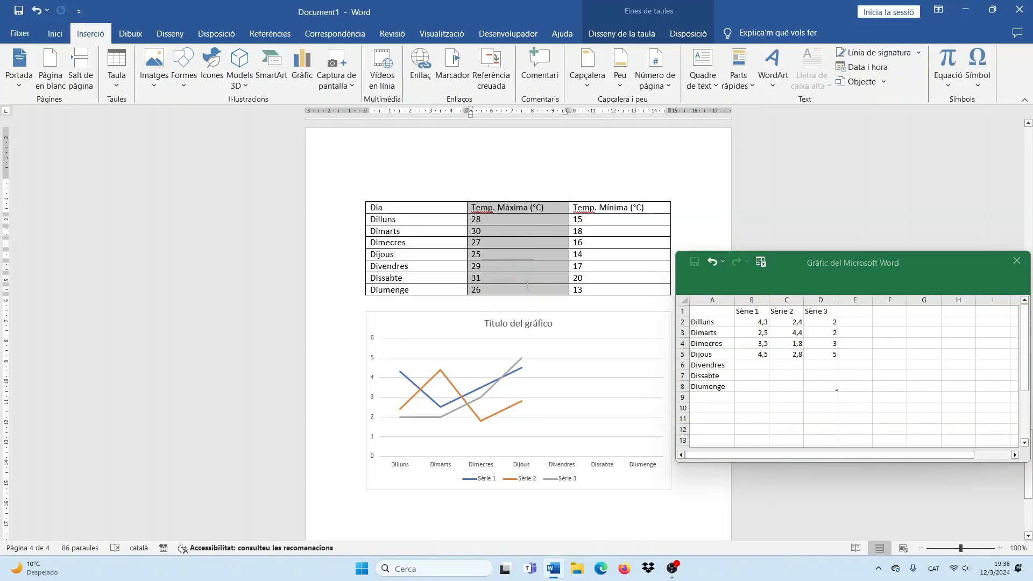
right_click(531, 291)
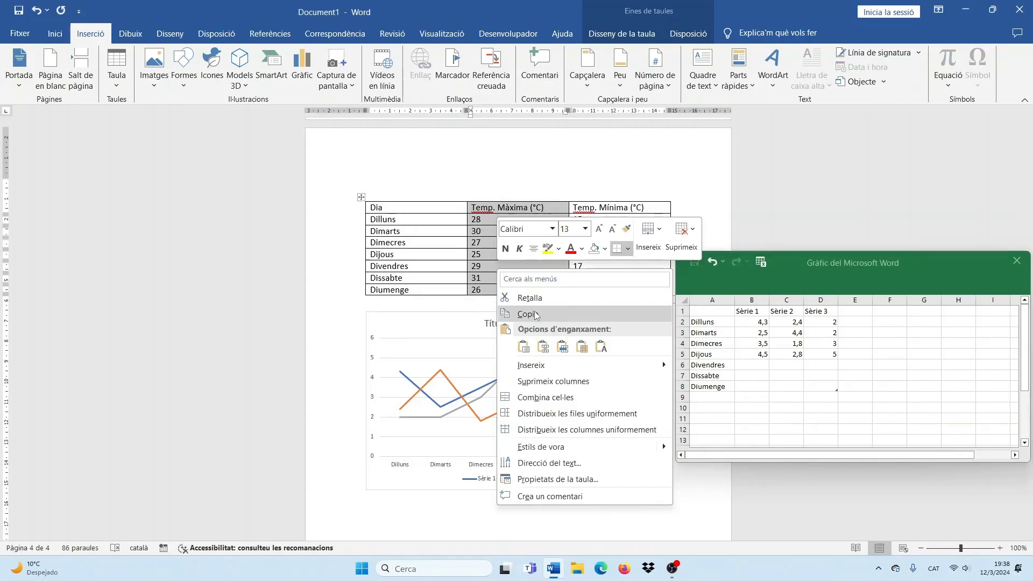
left_click(527, 313)
left_click(751, 313)
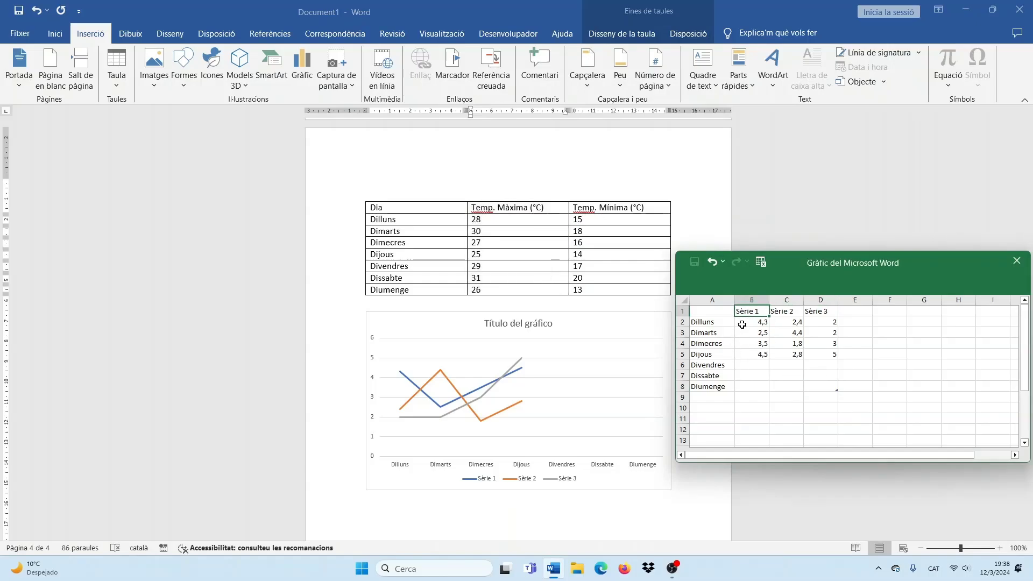
right_click(746, 312)
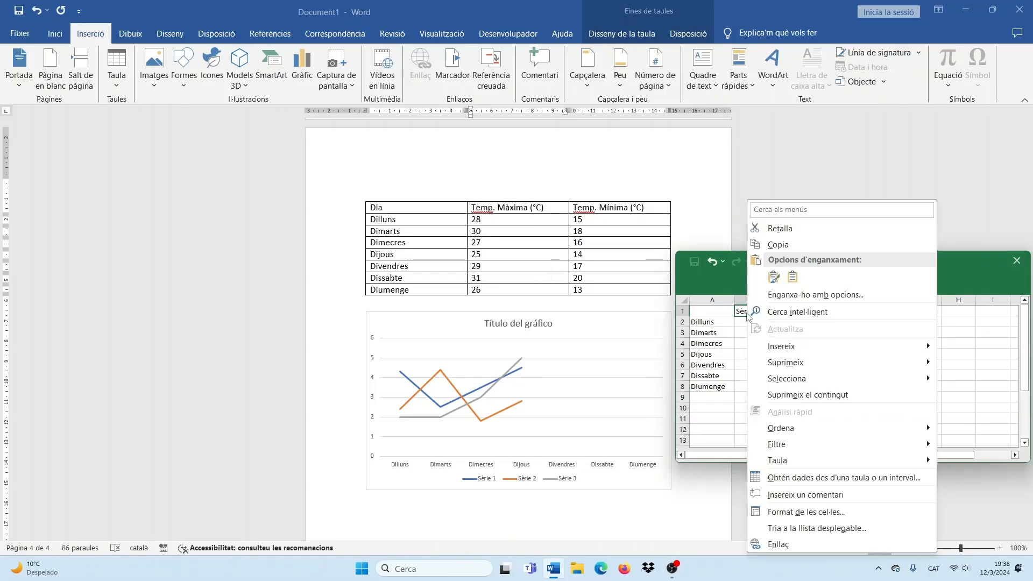
left_click(793, 276)
Copy the Temp. Mínima (°C) column with its heading into the data sheet from cell C1, matching the destination formatting.
left_click_drag(598, 208, 585, 293)
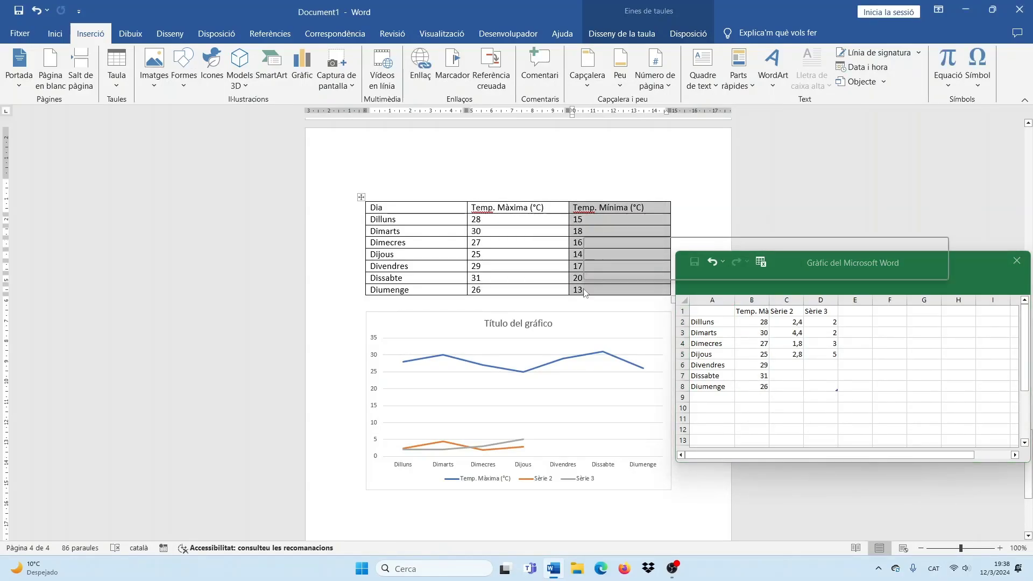
right_click(585, 226)
left_click(636, 271)
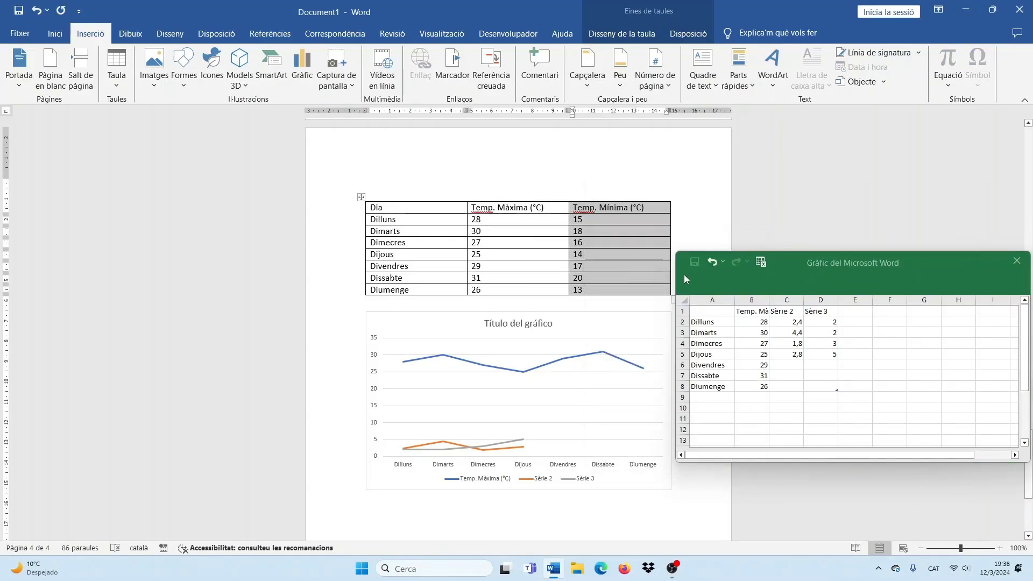
left_click(786, 312)
right_click(786, 312)
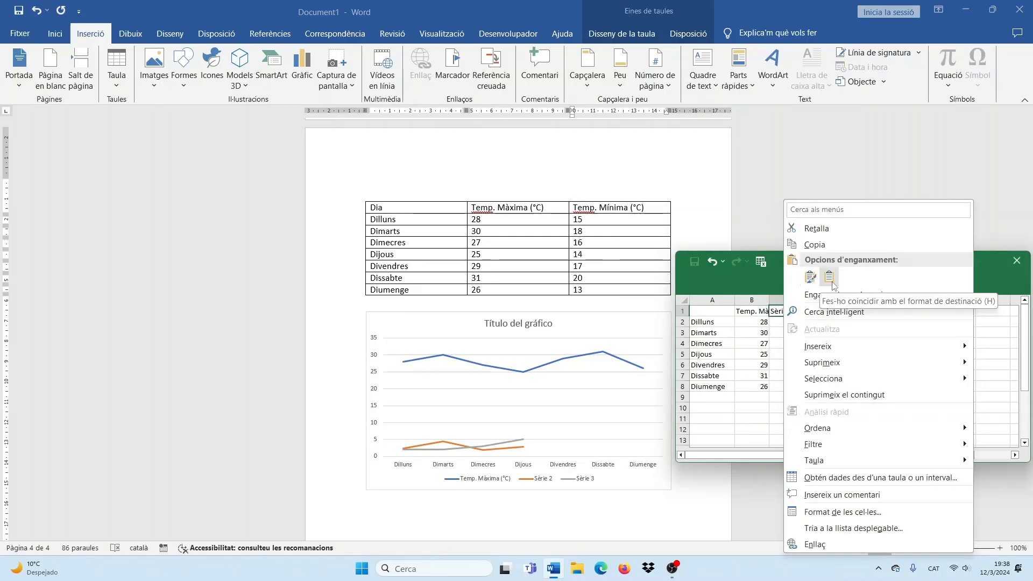
left_click(811, 277)
Clear and delete the Sèrie 3 column D from the line chart's data sheet.
left_click(823, 300)
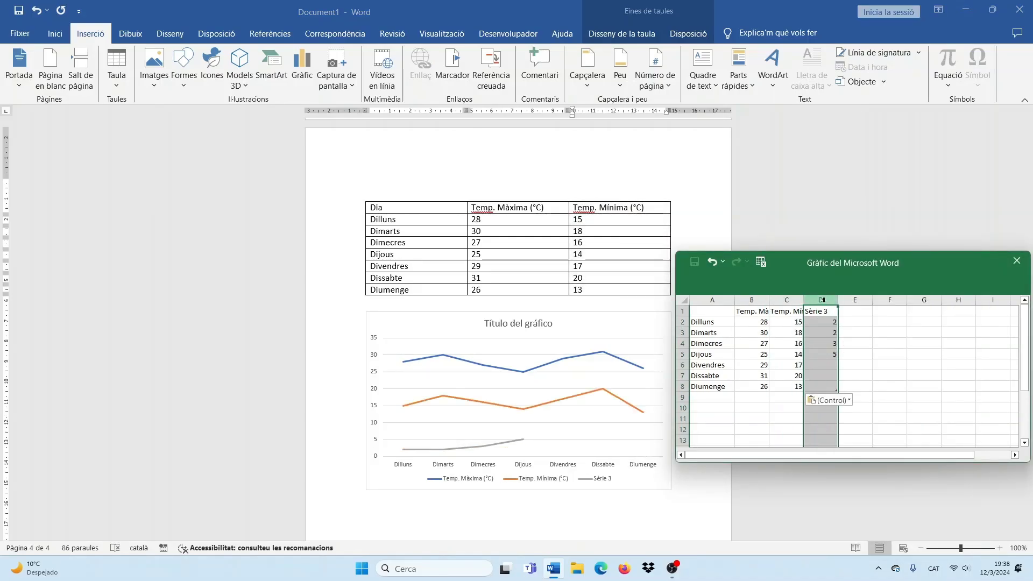
key("Delete")
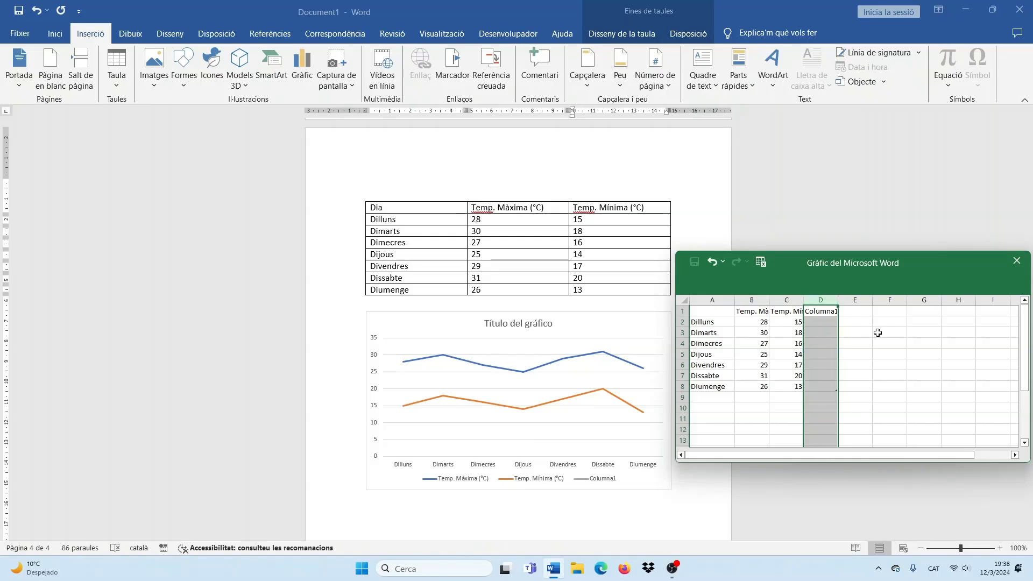
left_click(824, 324)
left_click(820, 313)
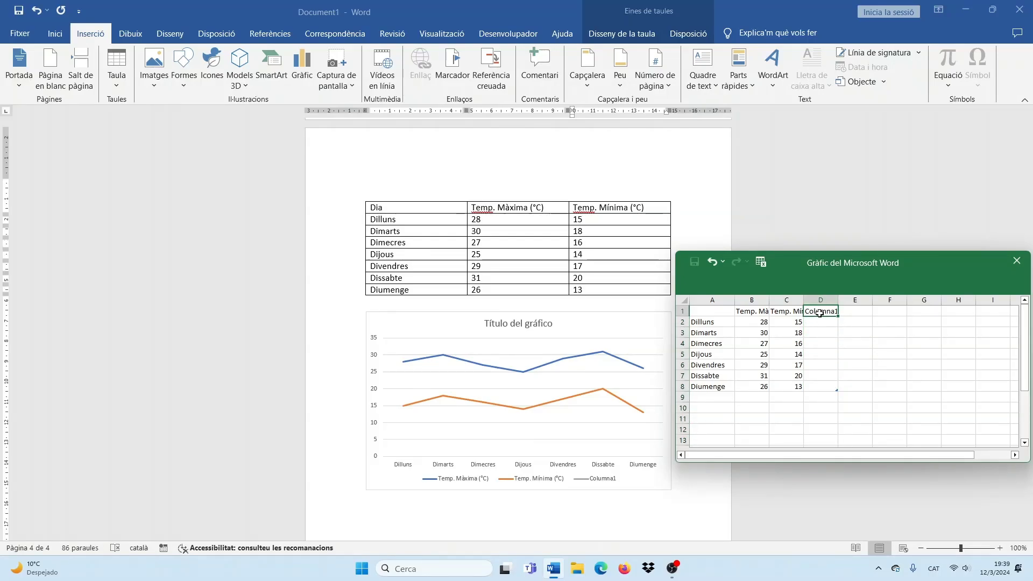
left_click(825, 298)
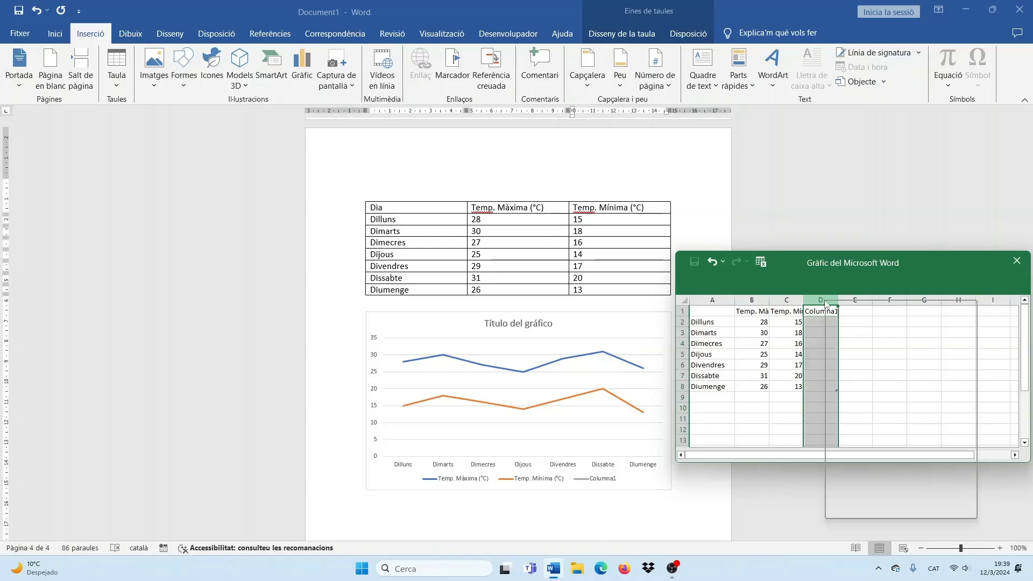
right_click(825, 298)
left_click(853, 430)
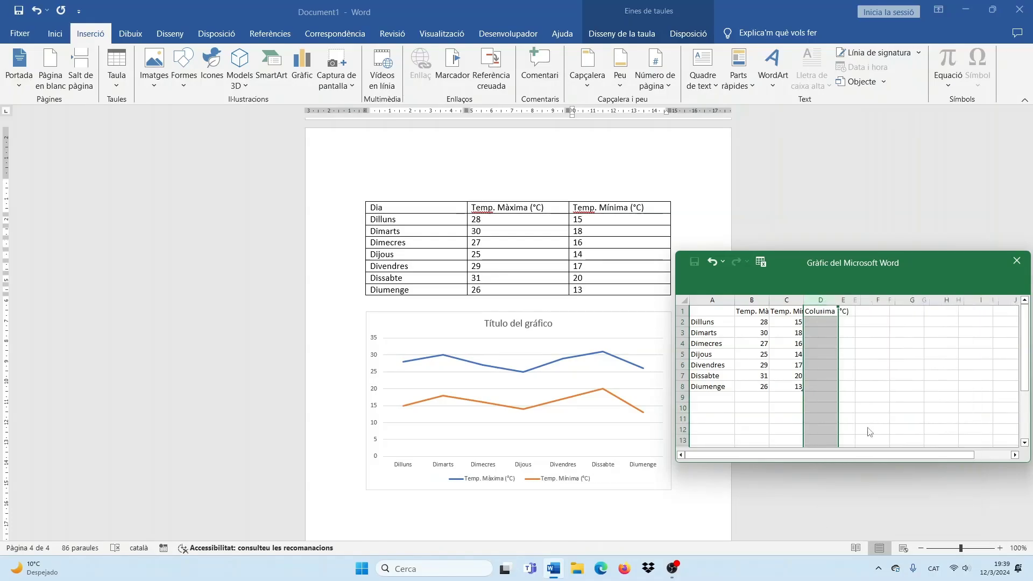
left_click(875, 372)
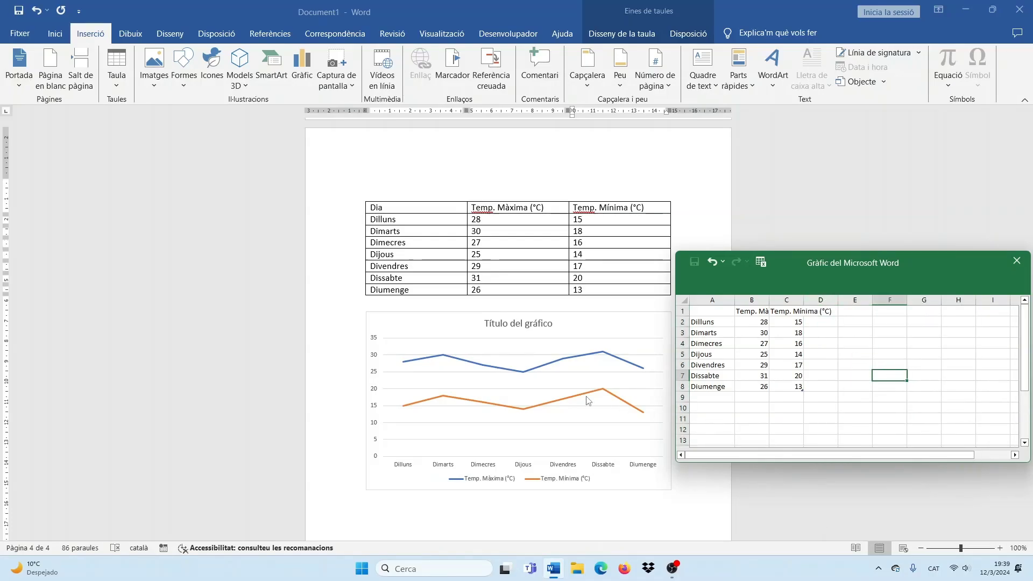
In the data sheet, set Dilluns to 40 maximum and 10 minimum, and set the Dimarts maximum to 42.
left_click(765, 322)
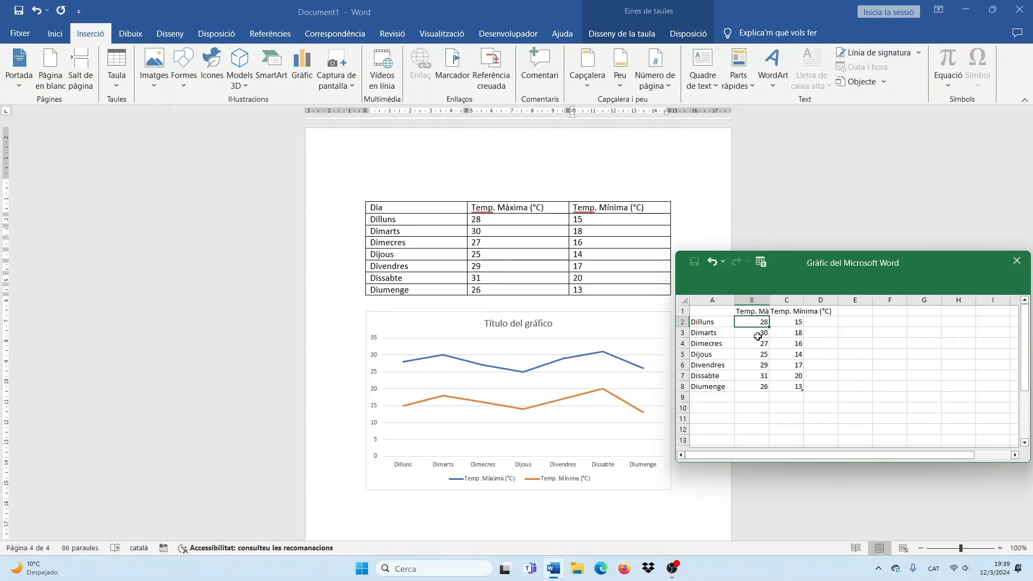
key("ctrl+z")
left_click(810, 371)
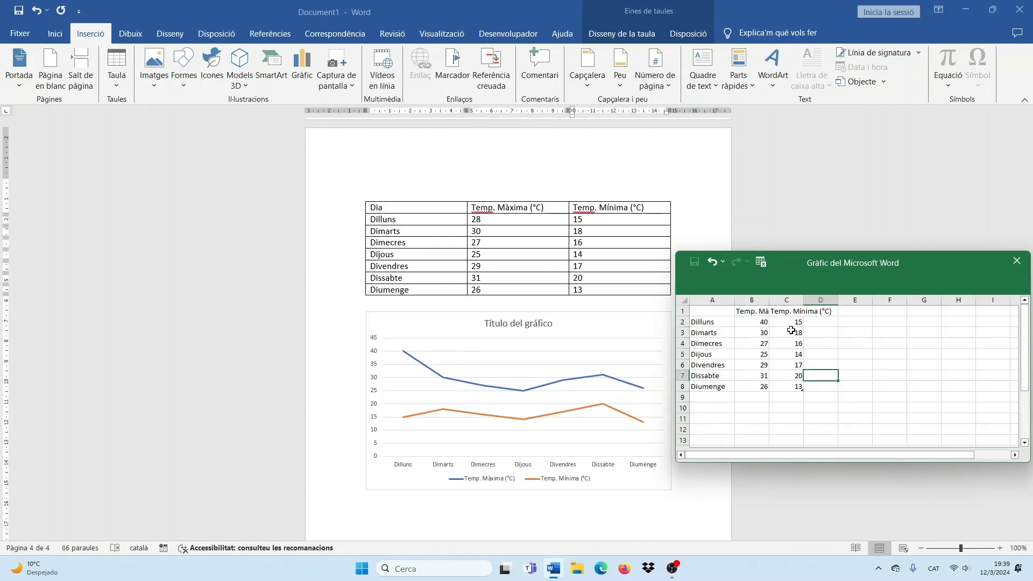
left_click(788, 322)
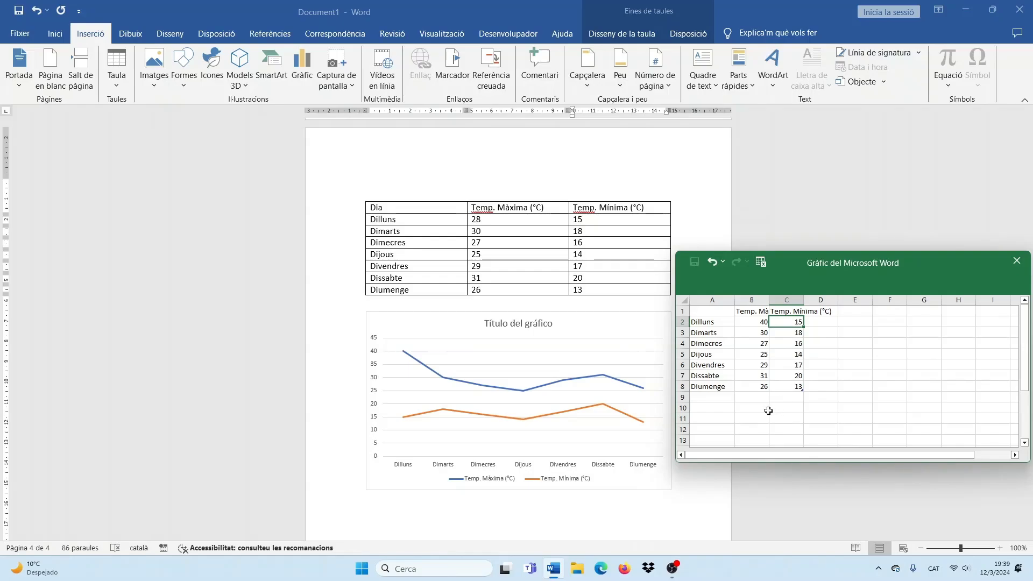
key("ctrl+z")
left_click(851, 431)
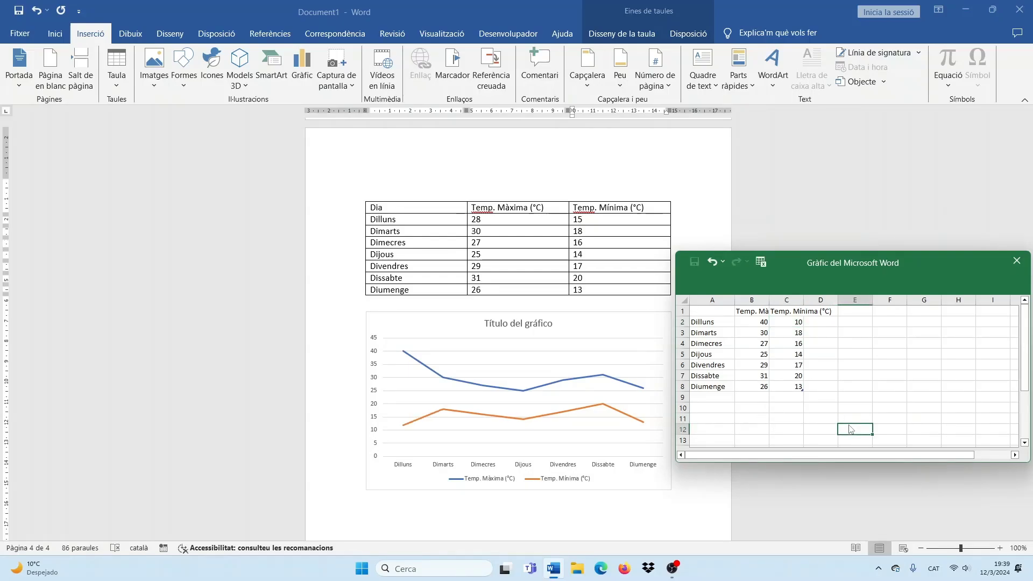
left_click(764, 333)
type("42")
left_click(832, 359)
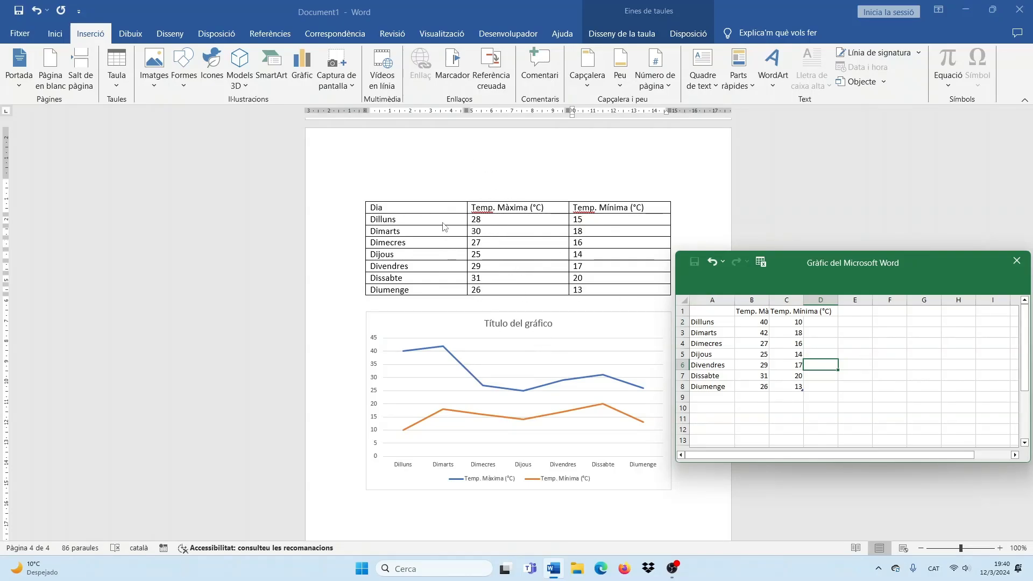
Delete the entire temperature table above the line chart.
left_click(467, 340)
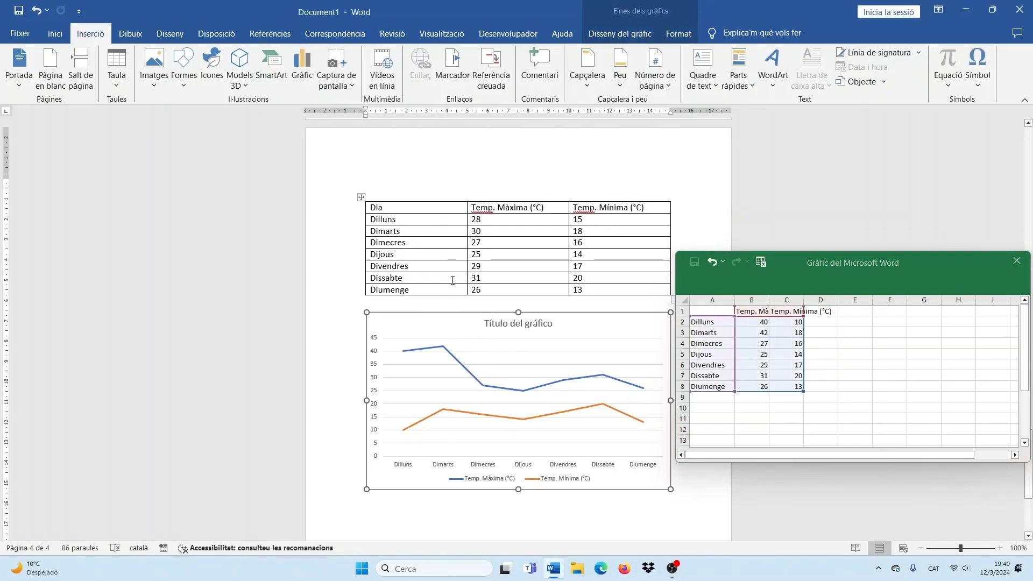
left_click(361, 198)
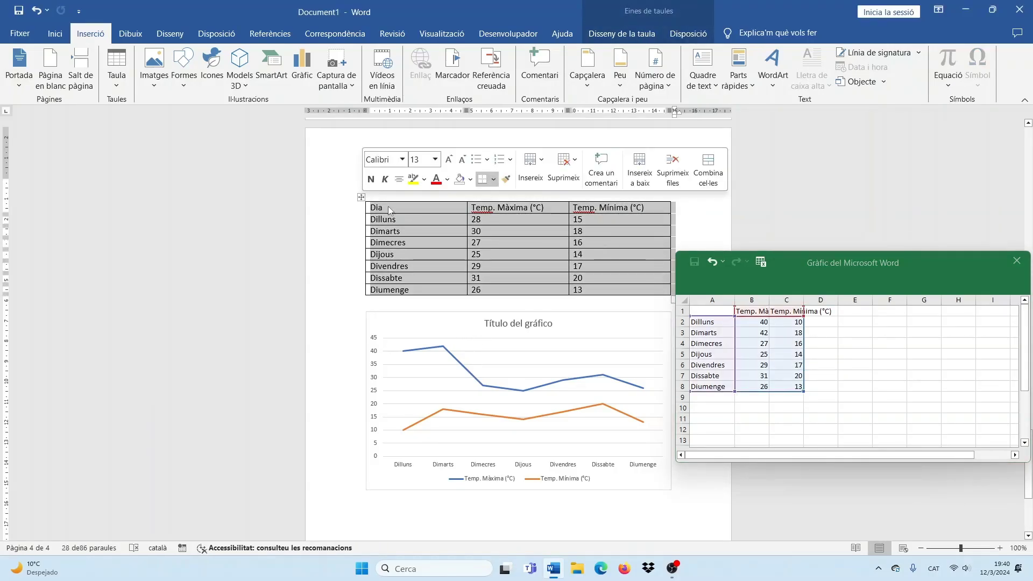
left_click(580, 179)
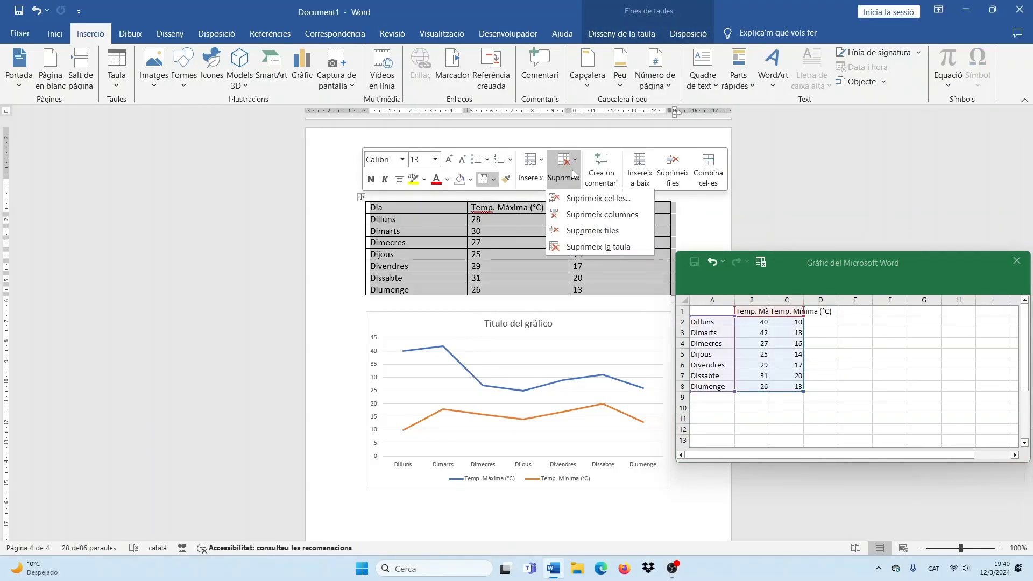
left_click(598, 245)
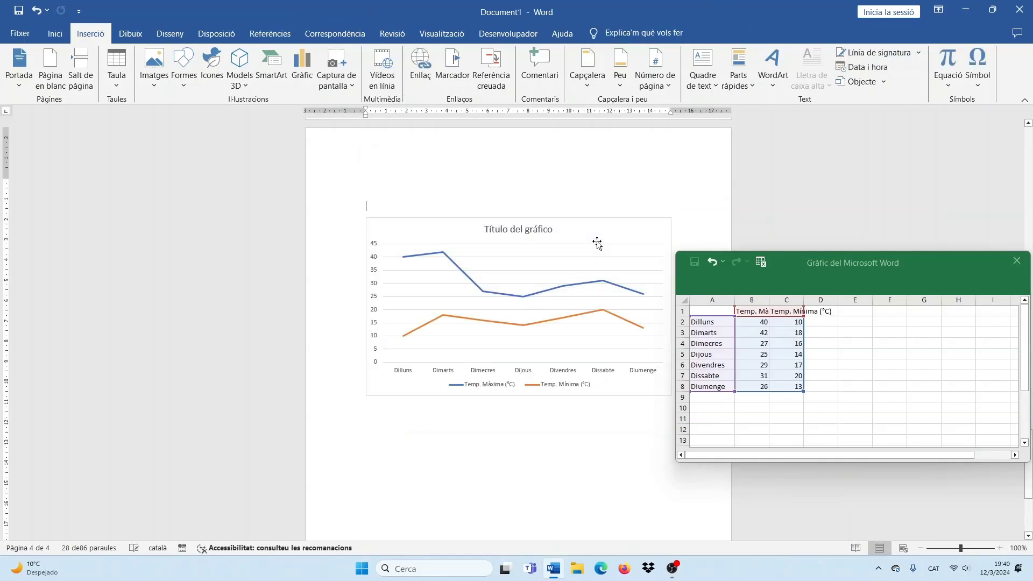
Replace the line chart's title with "Temperatures" and close the chart's data sheet.
left_click(536, 231)
double_click(536, 230)
left_click(491, 229)
left_click_drag(488, 229, 546, 231)
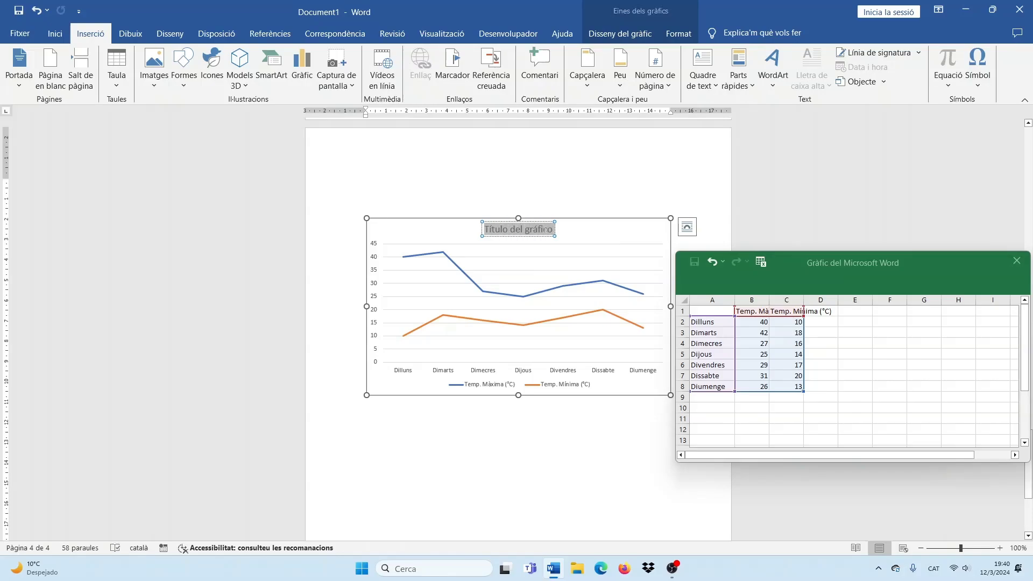
type("Temperatures")
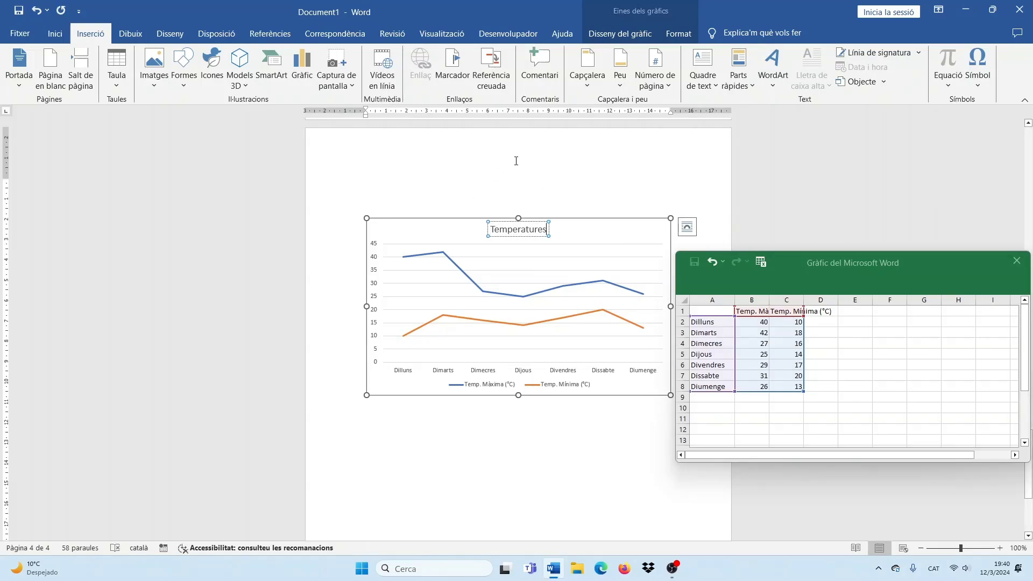
left_click(564, 210)
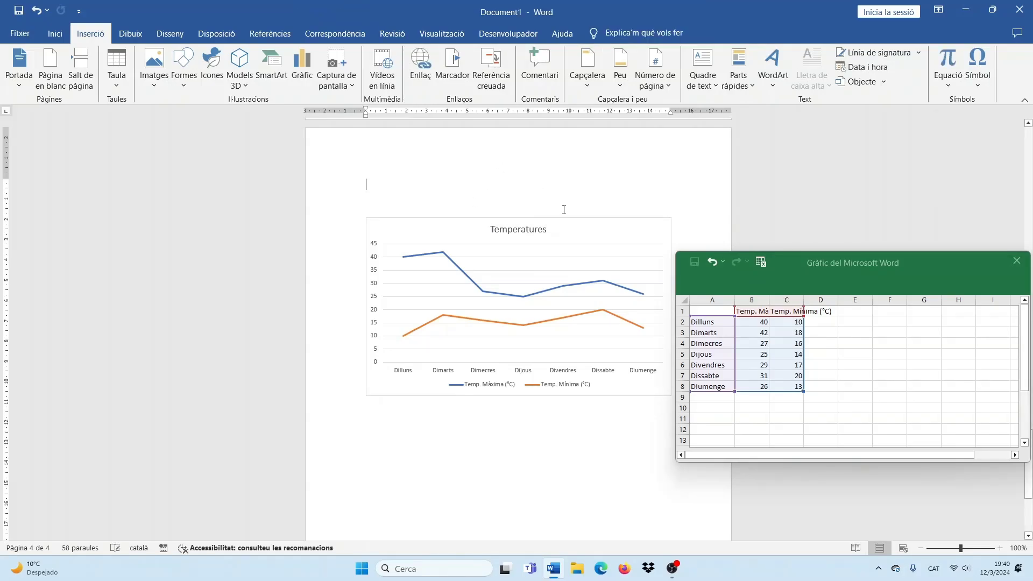
left_click(1017, 260)
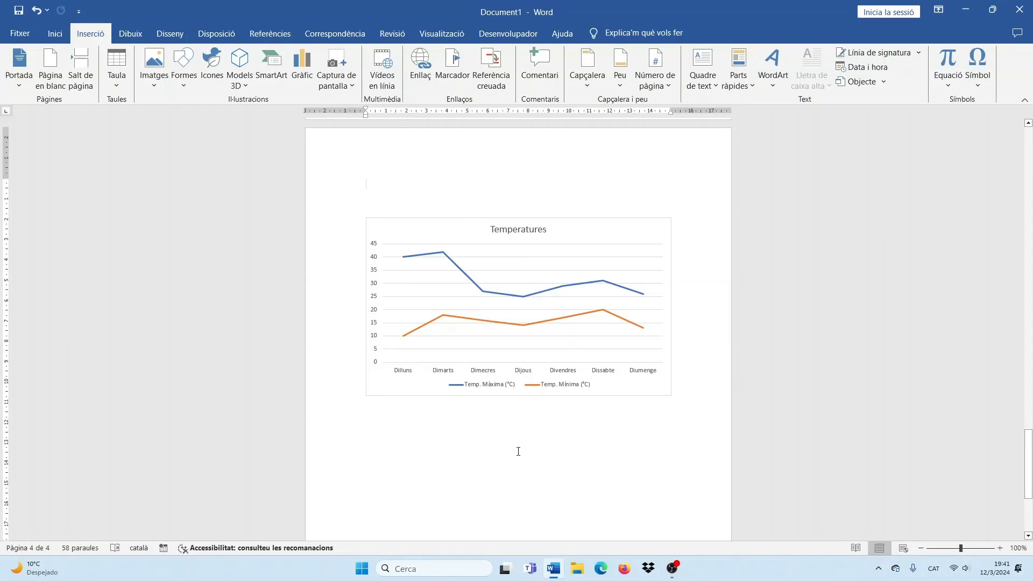
key("ctrl+z")
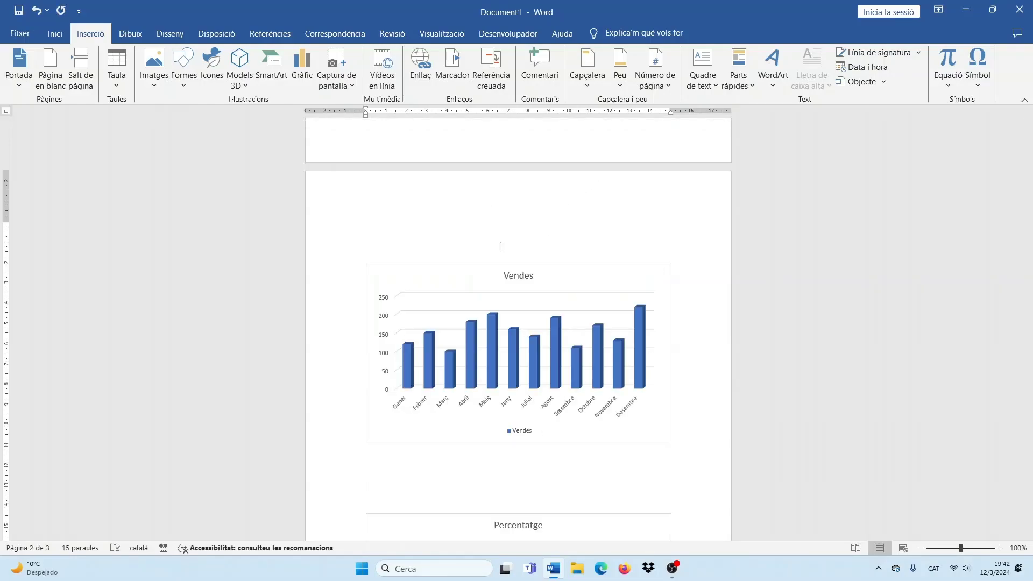
Apply the third chart style, with the grey gradient background, to the Vendes 3D column chart.
left_click(556, 279)
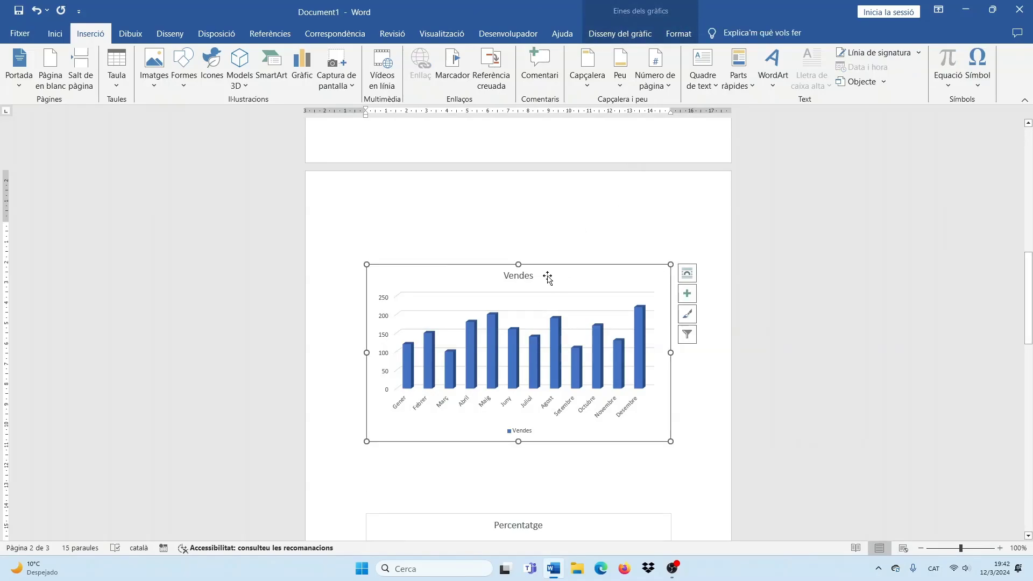
left_click(627, 33)
left_click(677, 35)
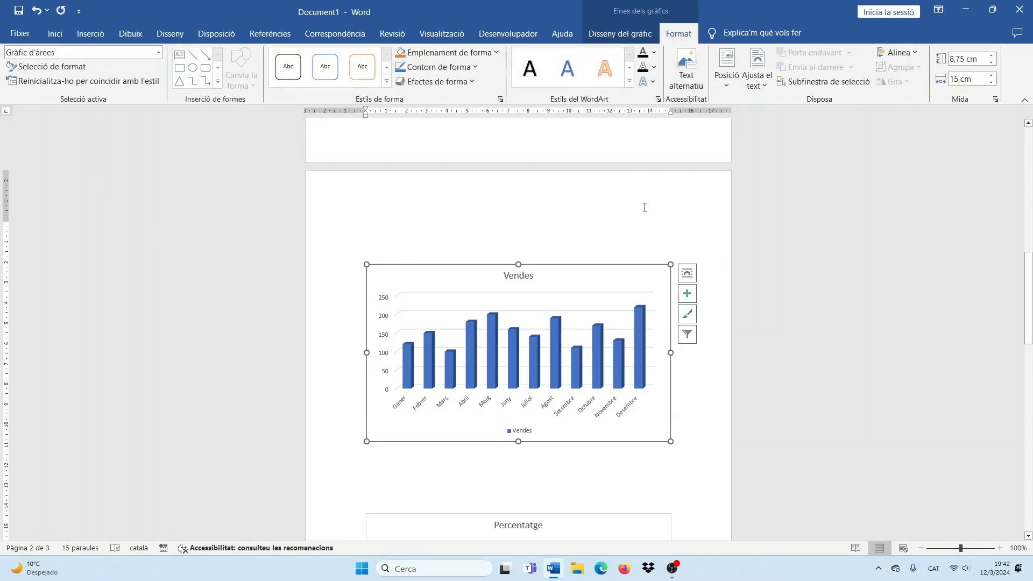
left_click(618, 208)
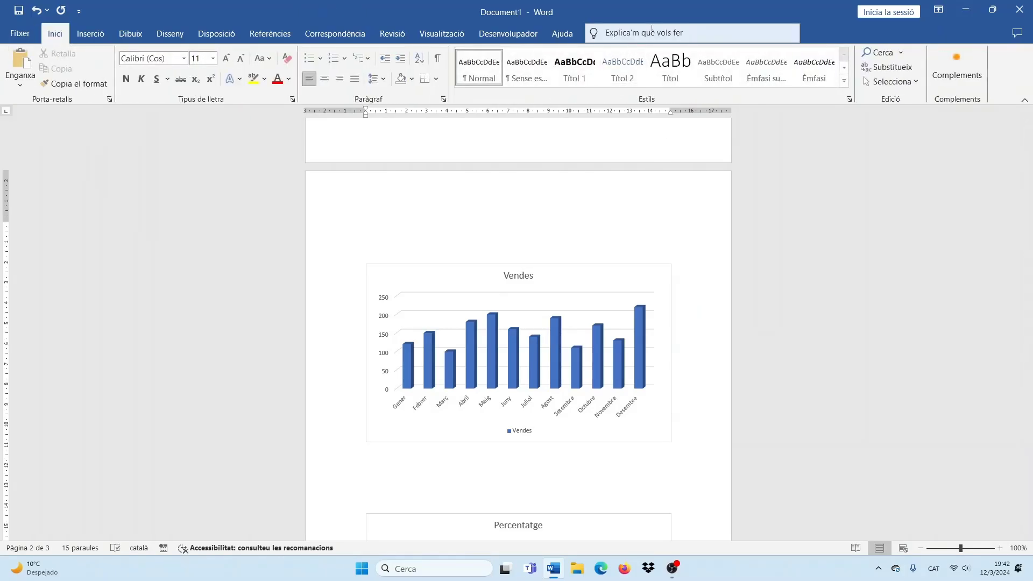
left_click(563, 280)
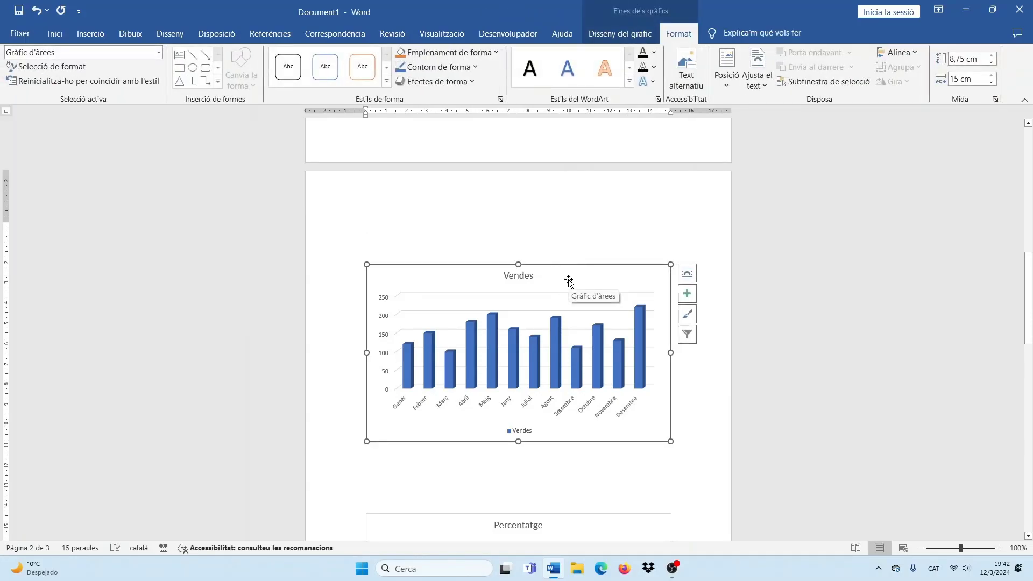
left_click(601, 36)
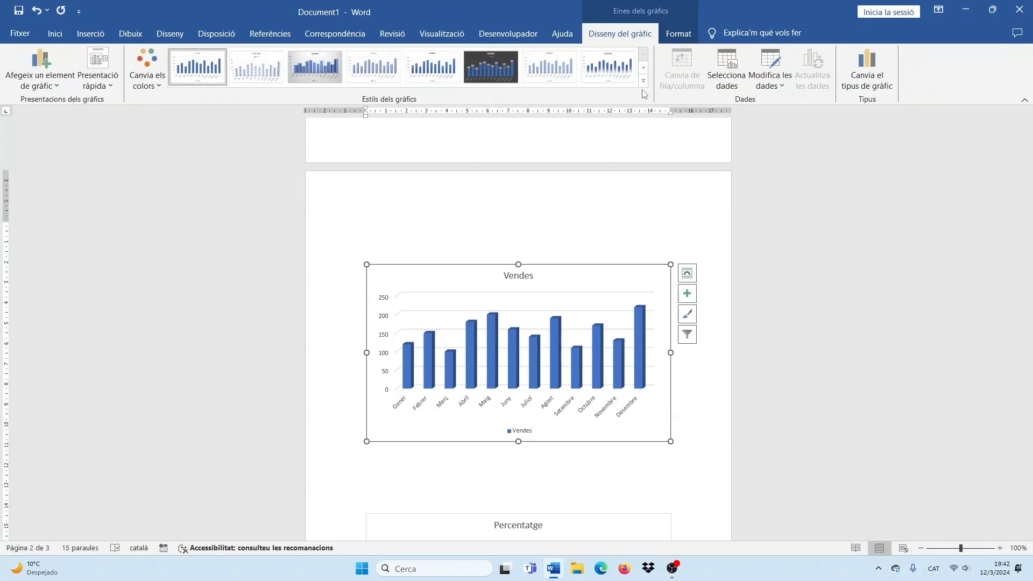
left_click(643, 82)
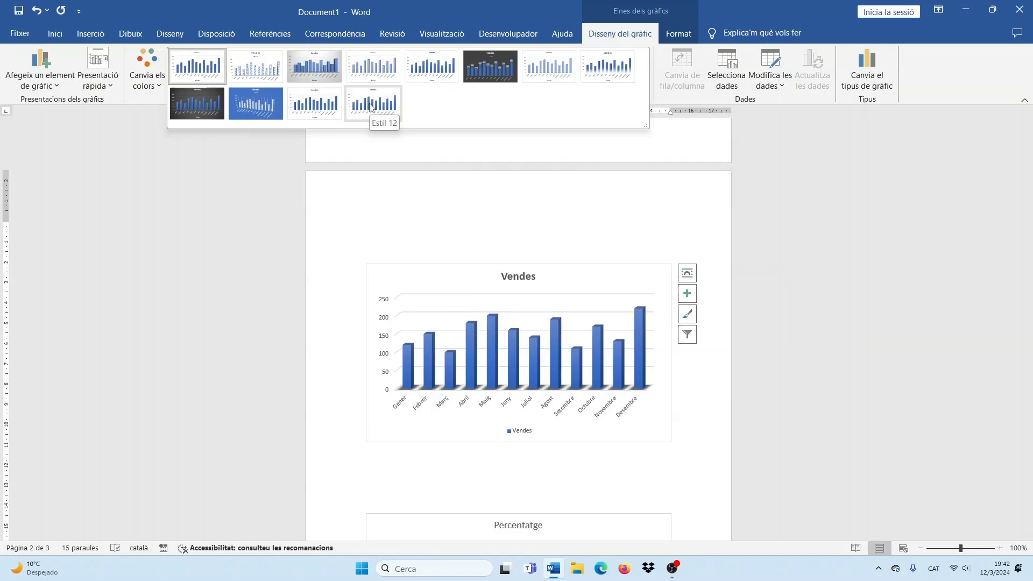
left_click(316, 74)
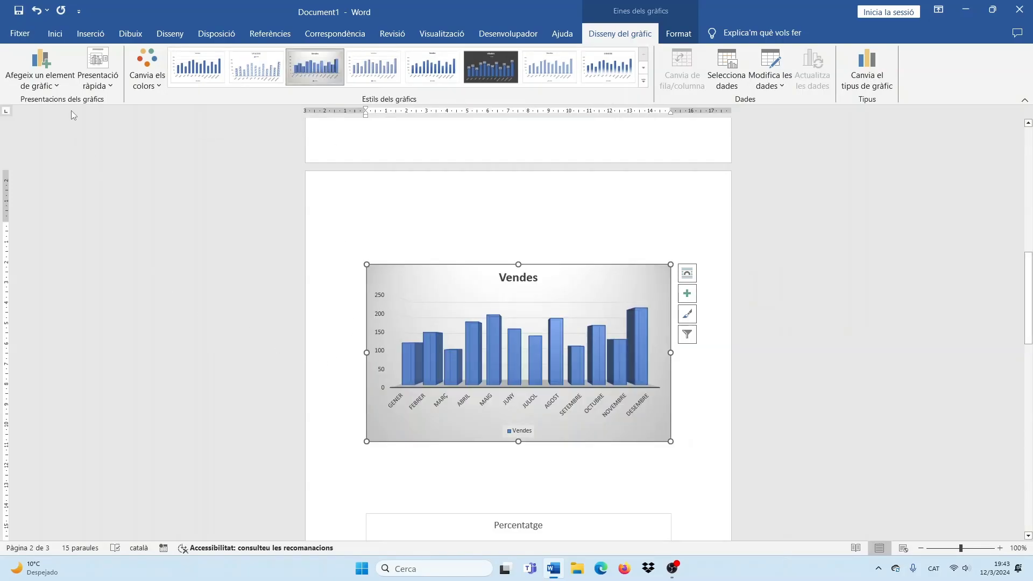
Hide the Vendes chart's primary vertical axis, and restore it.
left_click(57, 86)
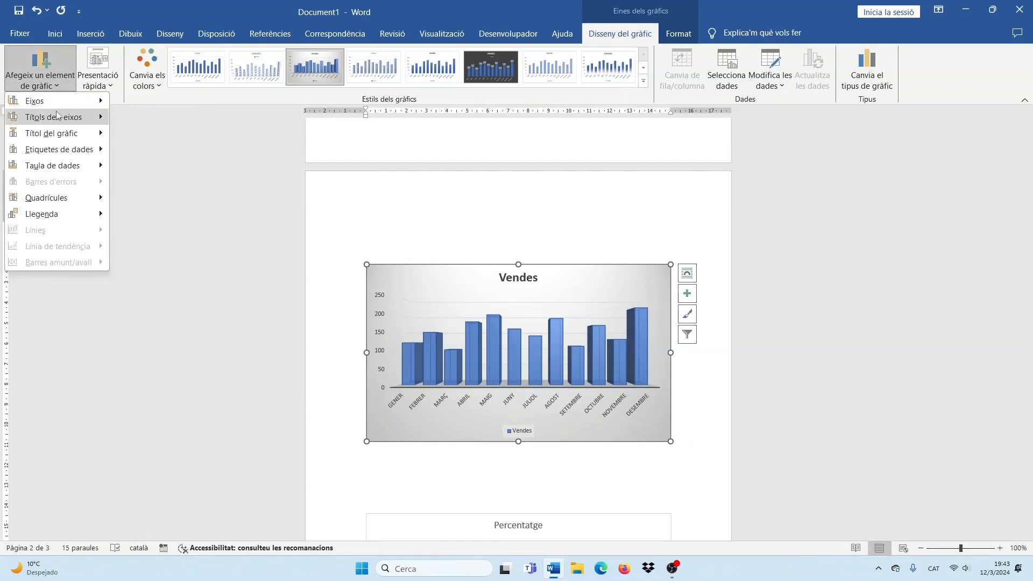
mouse_move(60, 106)
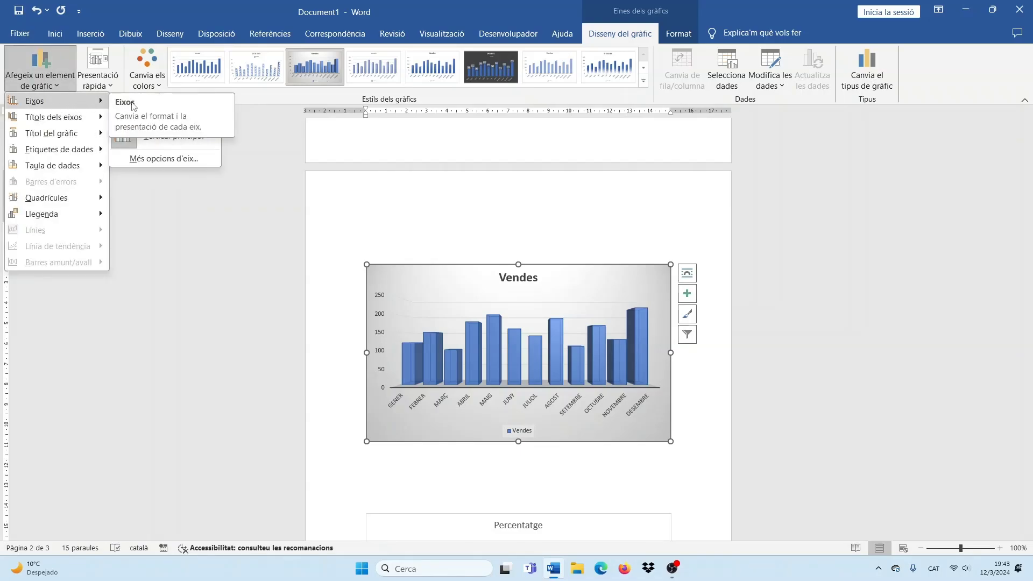
left_click(132, 145)
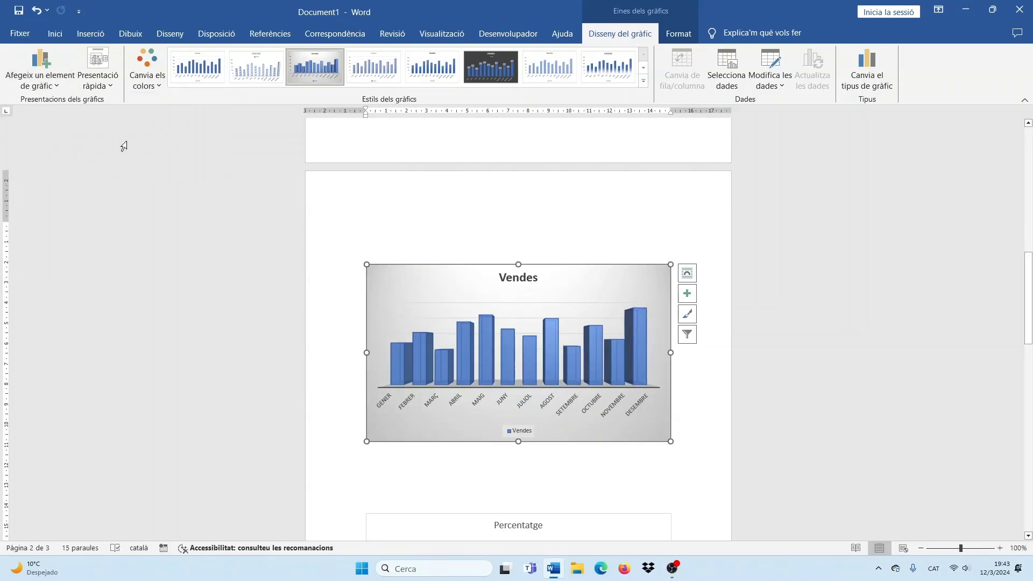
left_click(61, 86)
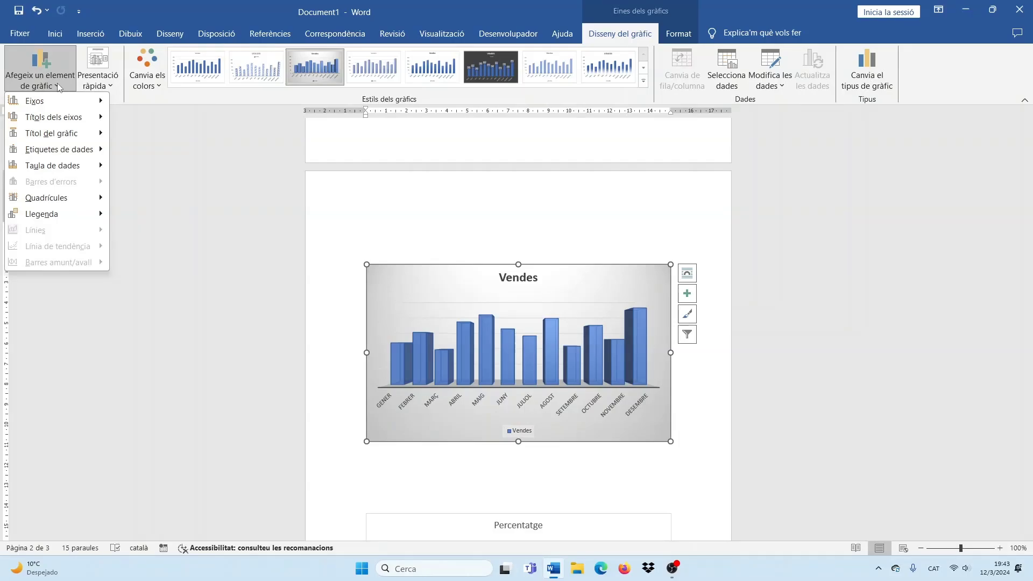
left_click(57, 83)
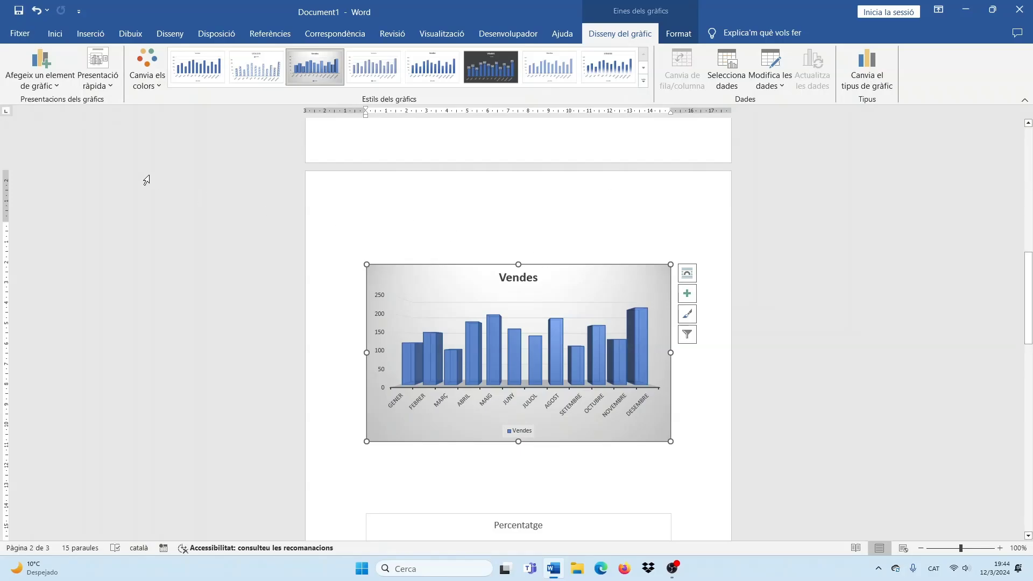
Hide the Vendes chart's primary horizontal axis, and restore it.
left_click(57, 86)
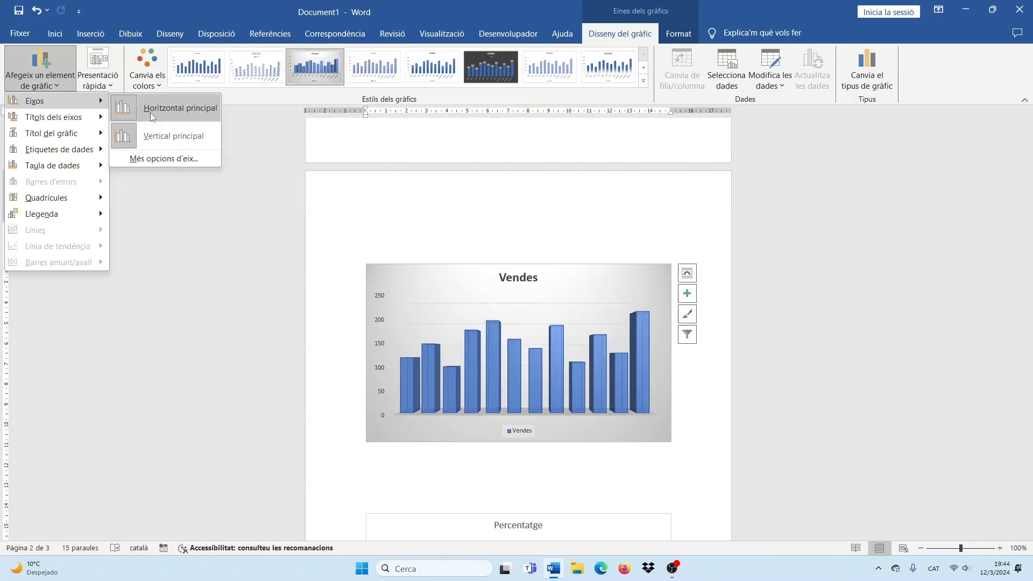
left_click(147, 114)
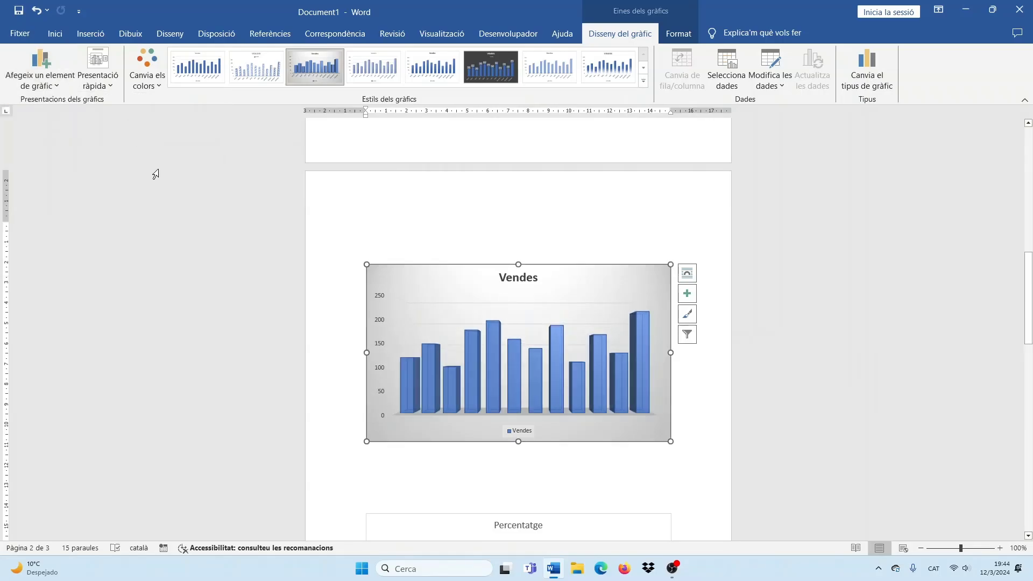
left_click(54, 81)
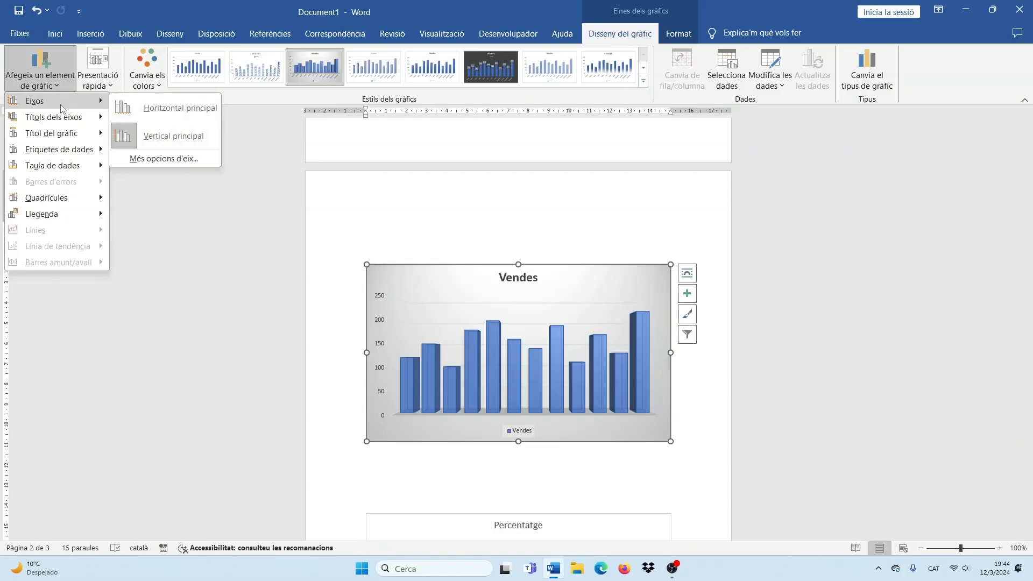
left_click(135, 115)
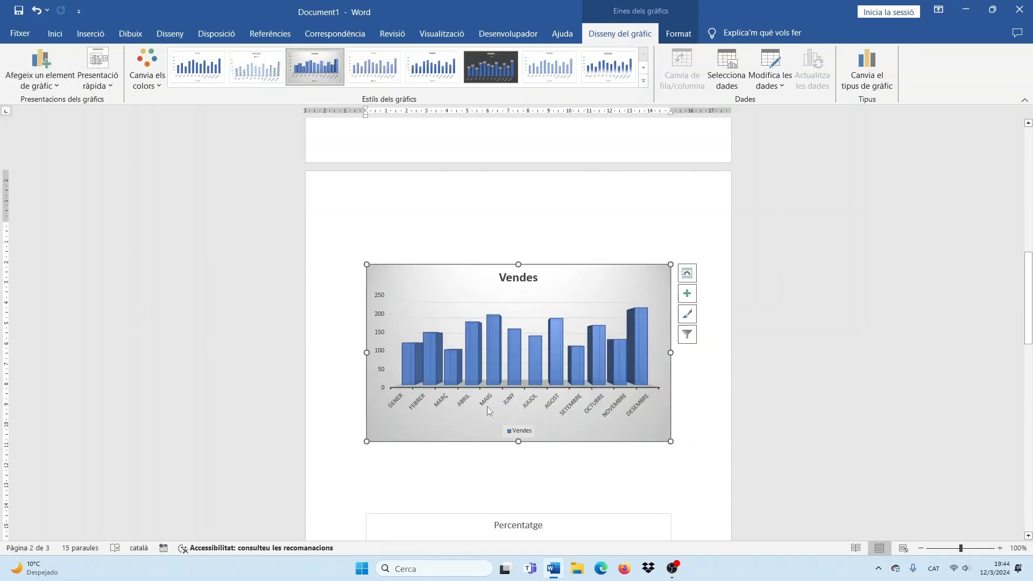
Add a primary horizontal and a primary vertical axis title to the Vendes chart.
left_click(40, 78)
mouse_move(57, 102)
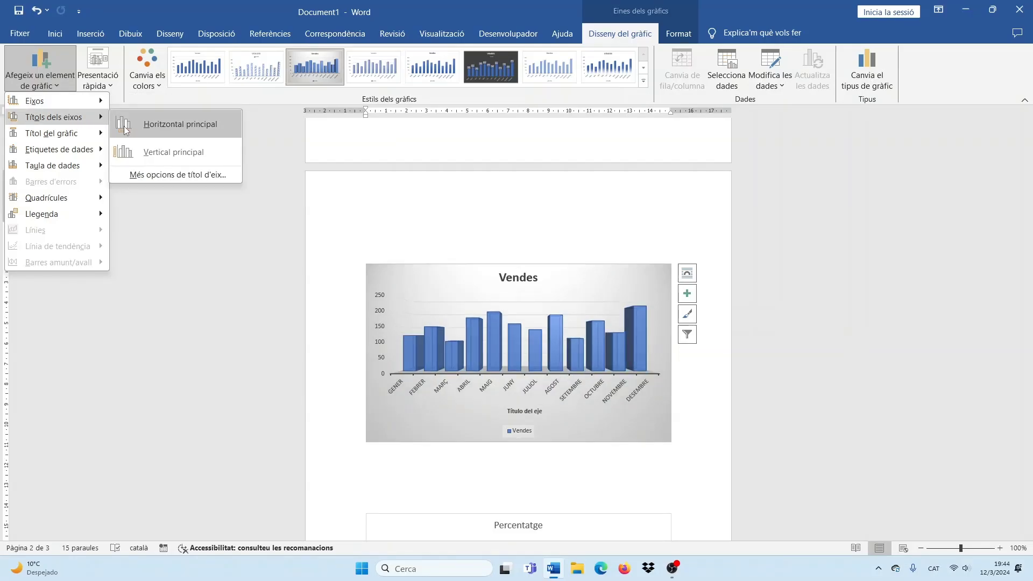
left_click(122, 129)
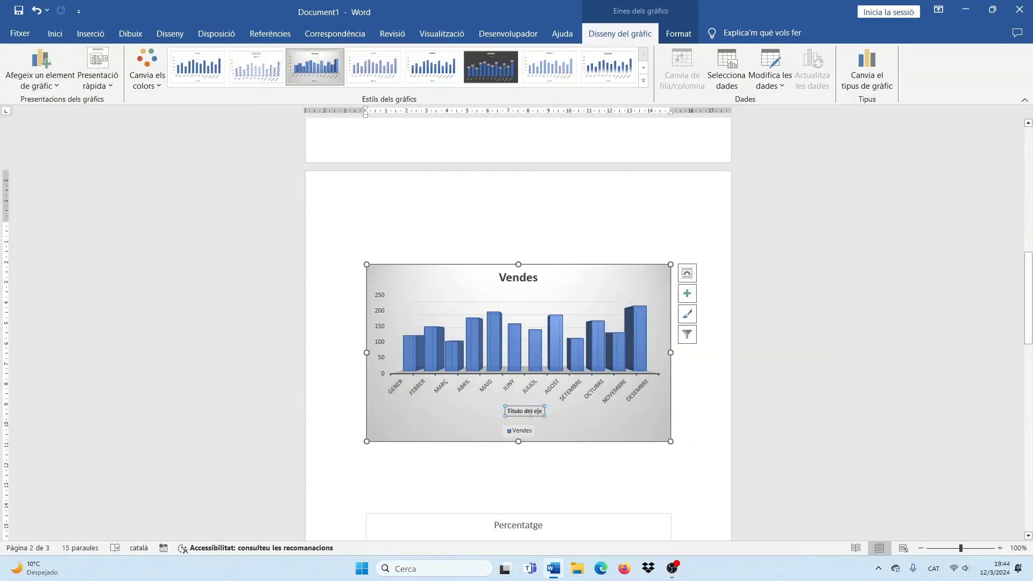
left_click(40, 67)
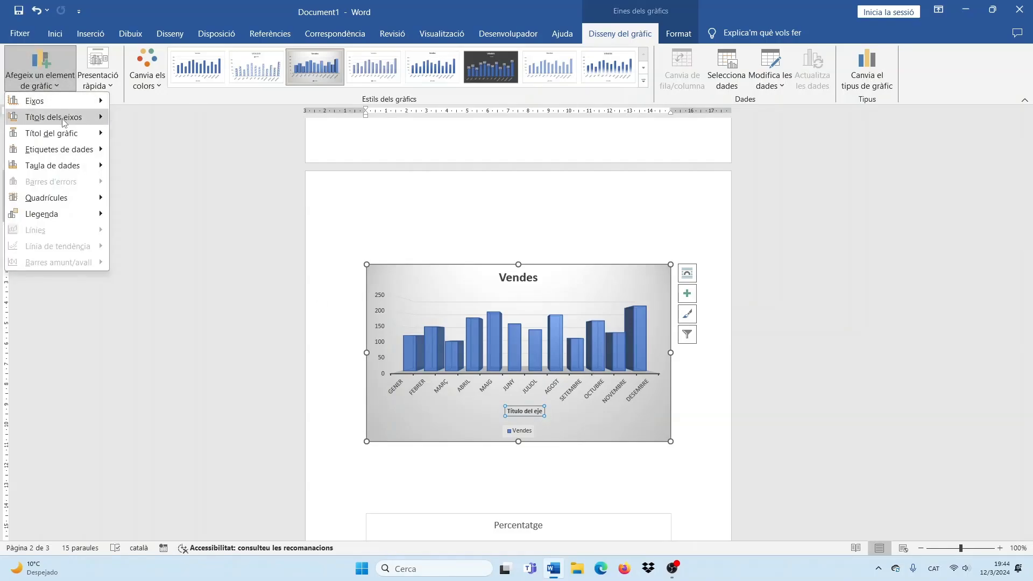
mouse_move(64, 121)
left_click(131, 146)
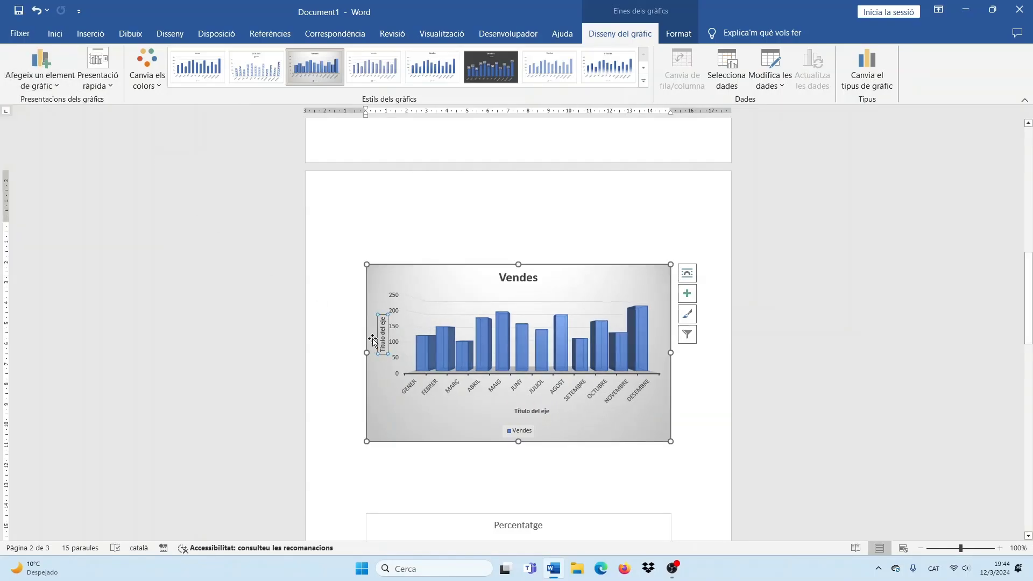
Replace the Vendes chart's horizontal axis title text with "Mesos".
left_click(515, 412)
left_click_drag(514, 412, 532, 411)
left_click(541, 411)
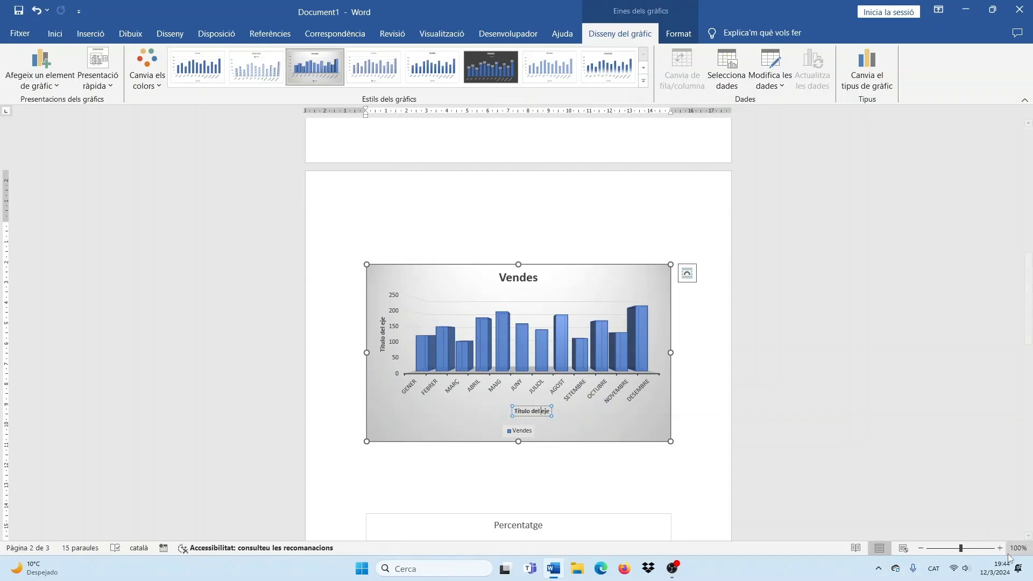
left_click(812, 517)
scroll(812, 517, "up", 3, "ctrl")
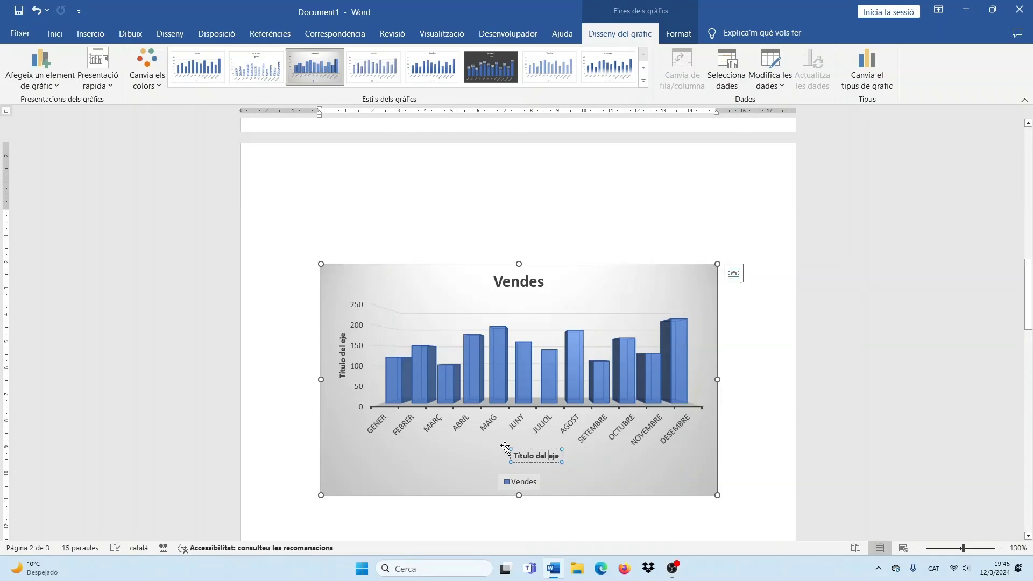
left_click_drag(492, 454, 532, 460)
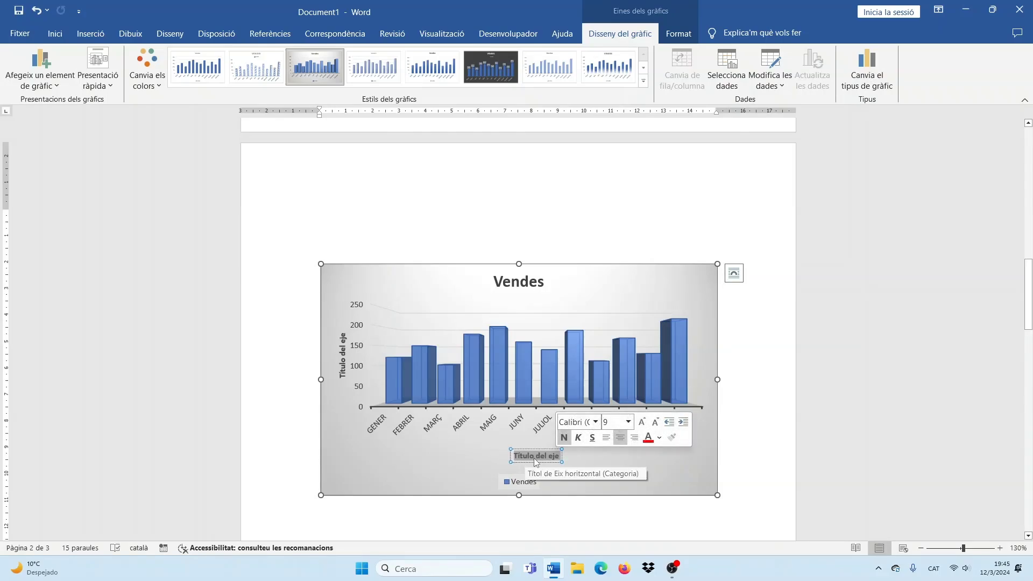
type("Mesos")
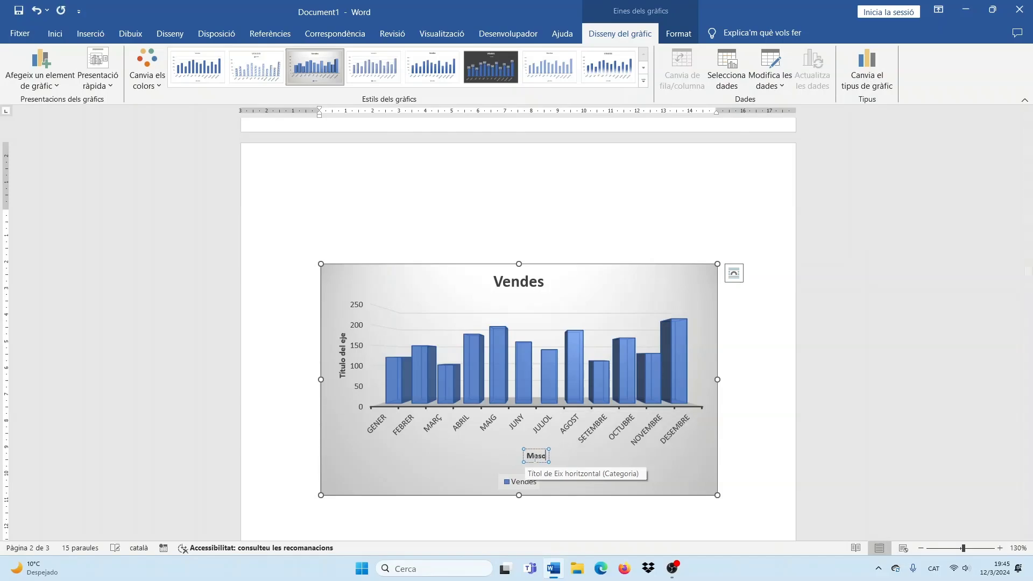
Replace the Vendes chart's vertical axis title text with "Quantitat".
double_click(342, 358)
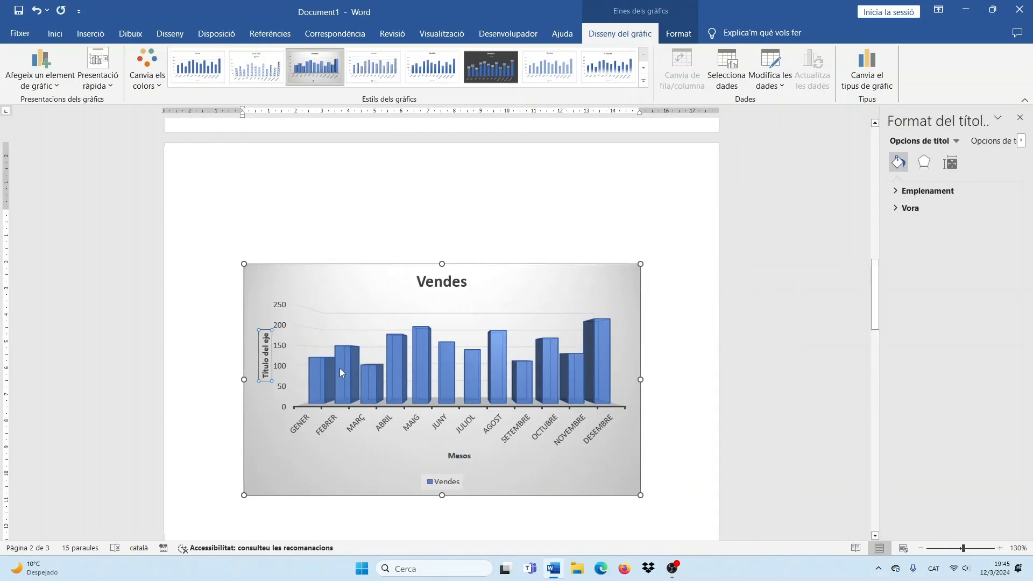
left_click(264, 364)
left_click_drag(265, 379, 269, 338)
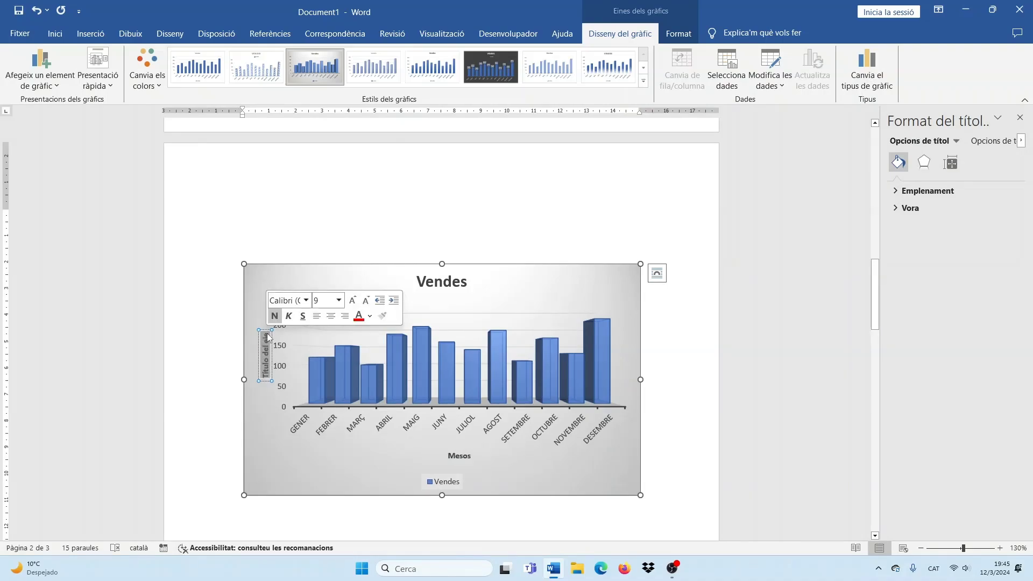
type("Quantitat")
left_click(231, 350)
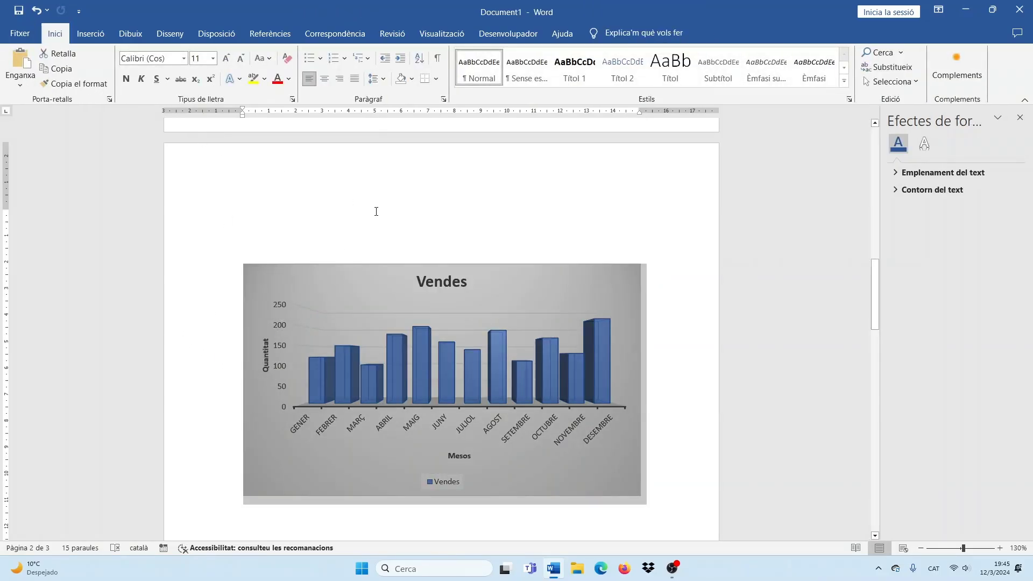
Remove both the horizontal and the vertical axis title from the Vendes chart.
left_click(472, 293)
left_click(607, 35)
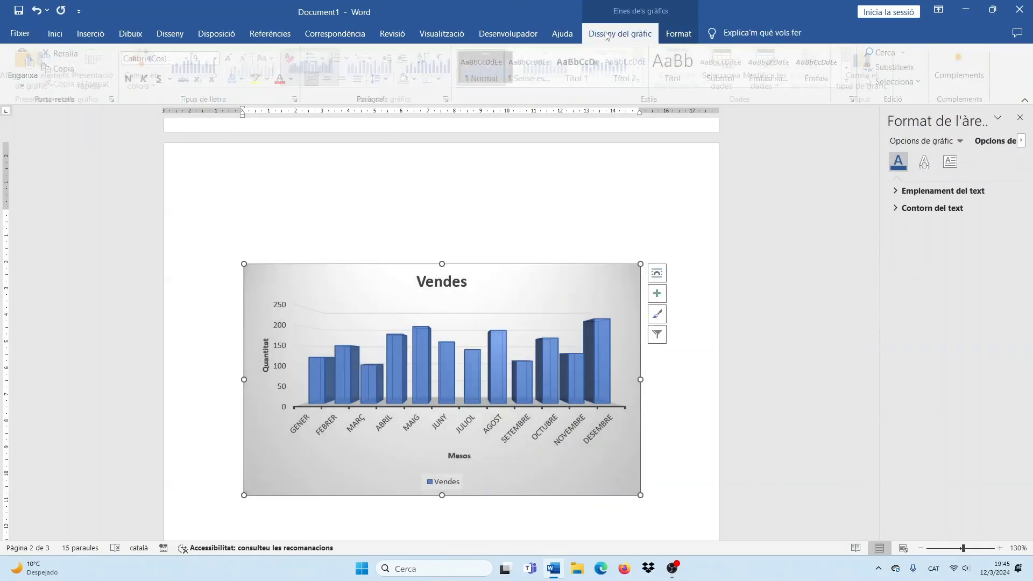
left_click(54, 83)
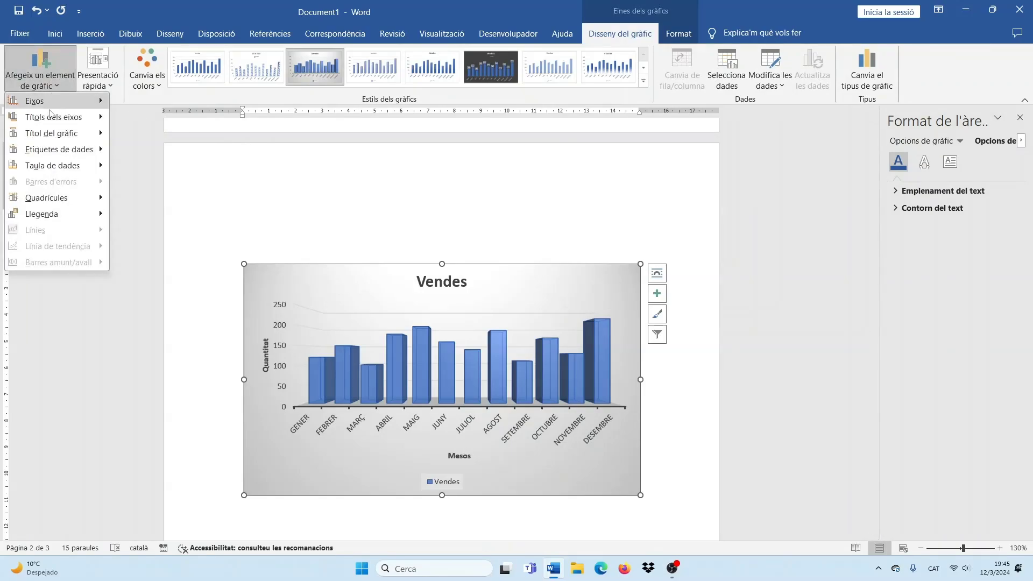
mouse_move(54, 116)
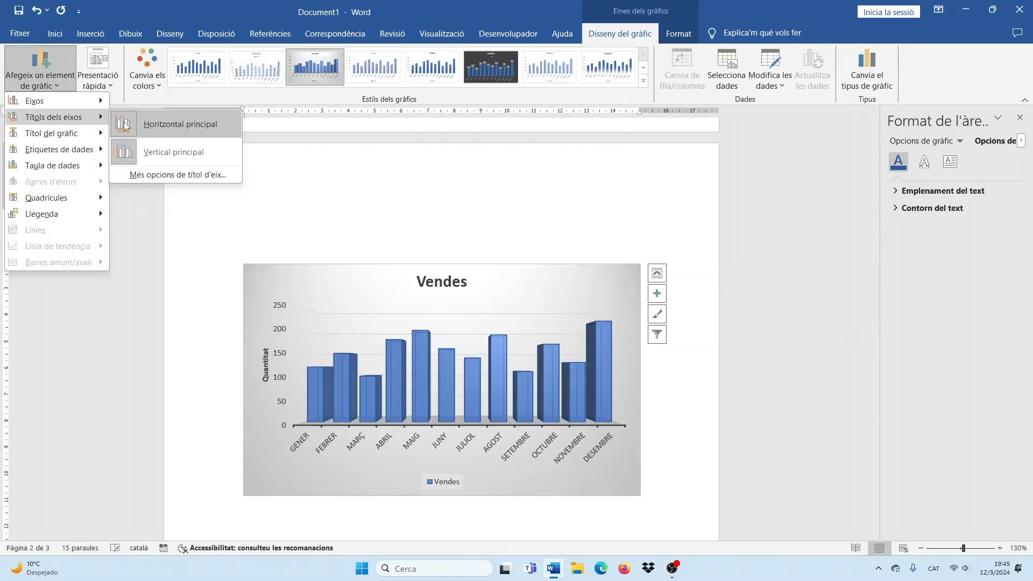
left_click(124, 125)
left_click(57, 82)
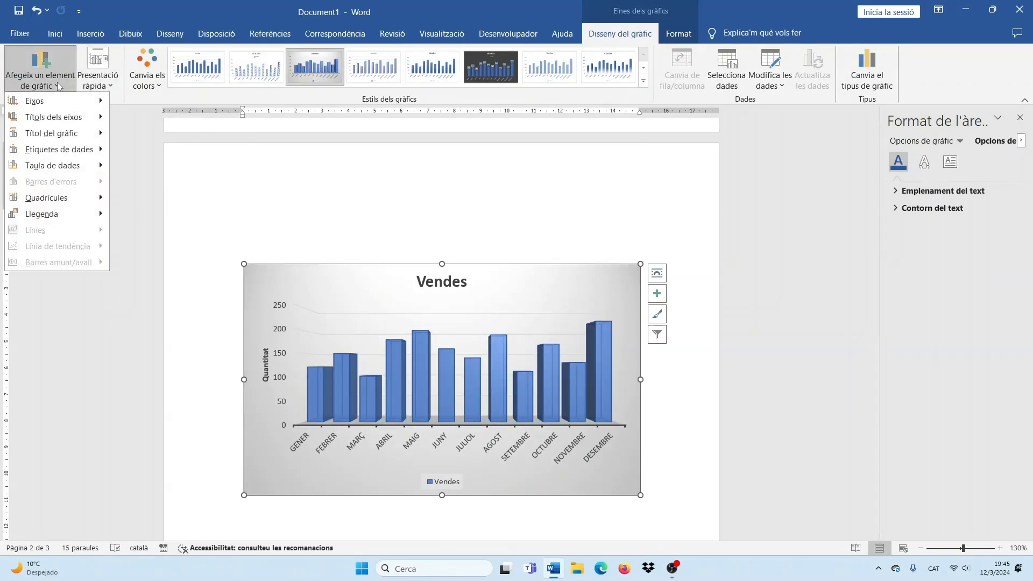
mouse_move(53, 117)
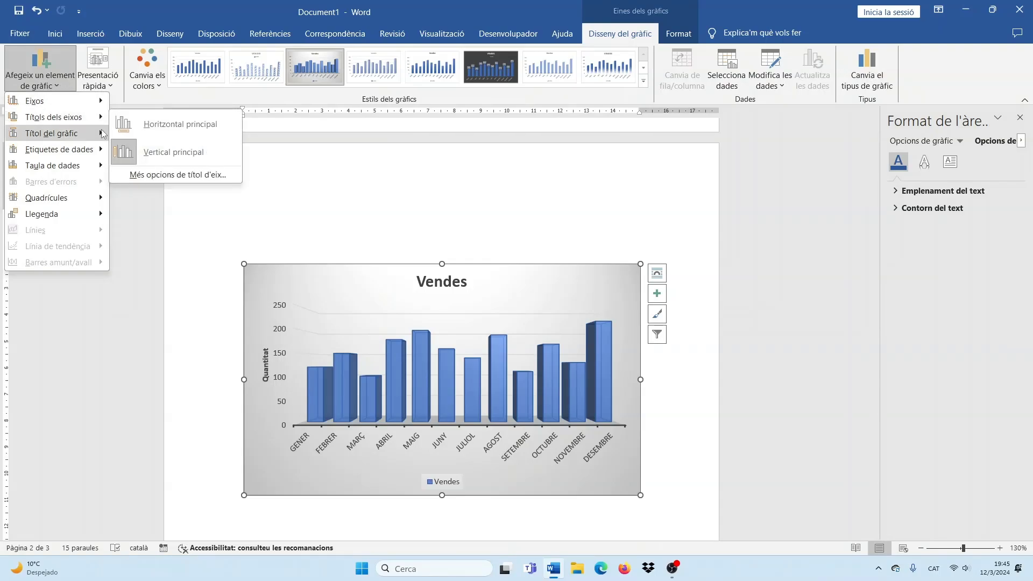
left_click(134, 157)
Add the primary horizontal and primary vertical axis titles back to the column chart with their placeholder text.
left_click(57, 83)
mouse_move(54, 115)
left_click(141, 130)
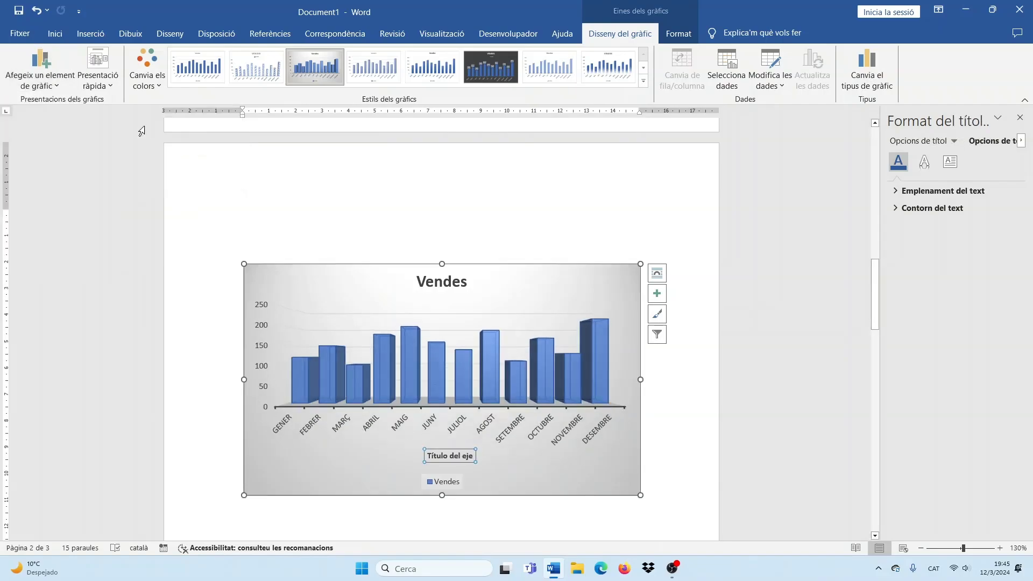
left_click(51, 86)
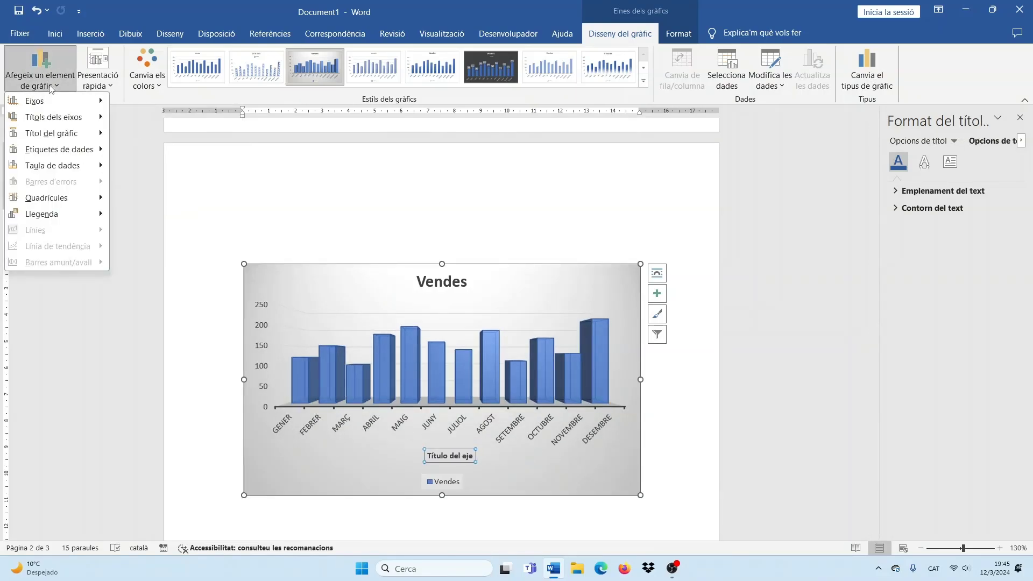
mouse_move(53, 118)
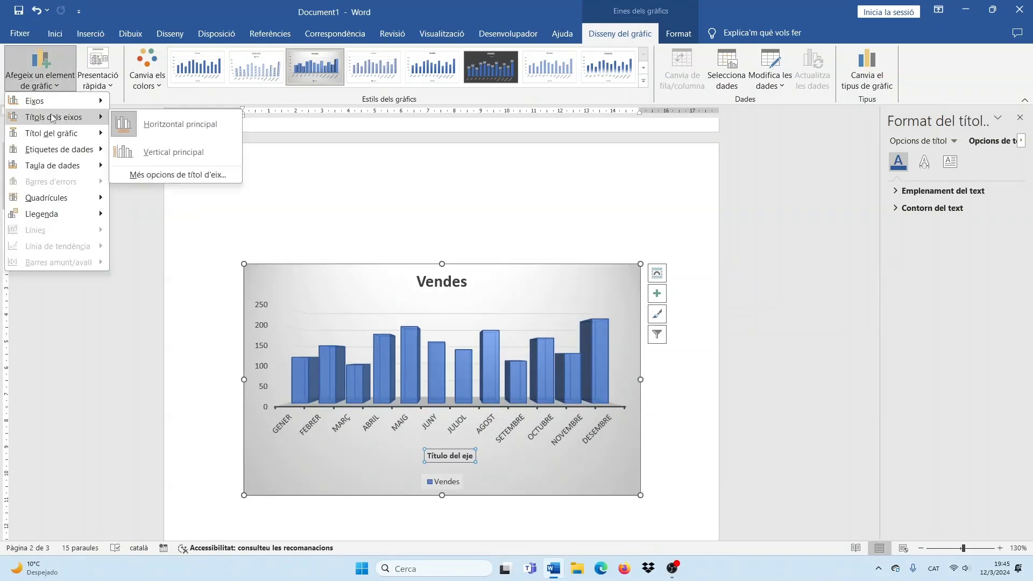
left_click(136, 154)
Remove the "Vendes" chart title by setting the title option to none.
left_click(61, 88)
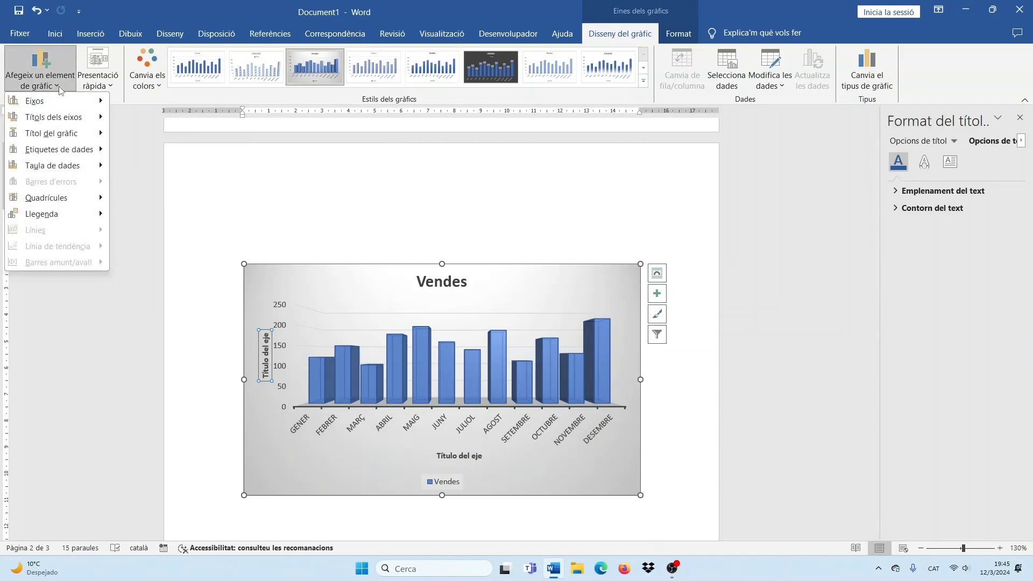
mouse_move(61, 136)
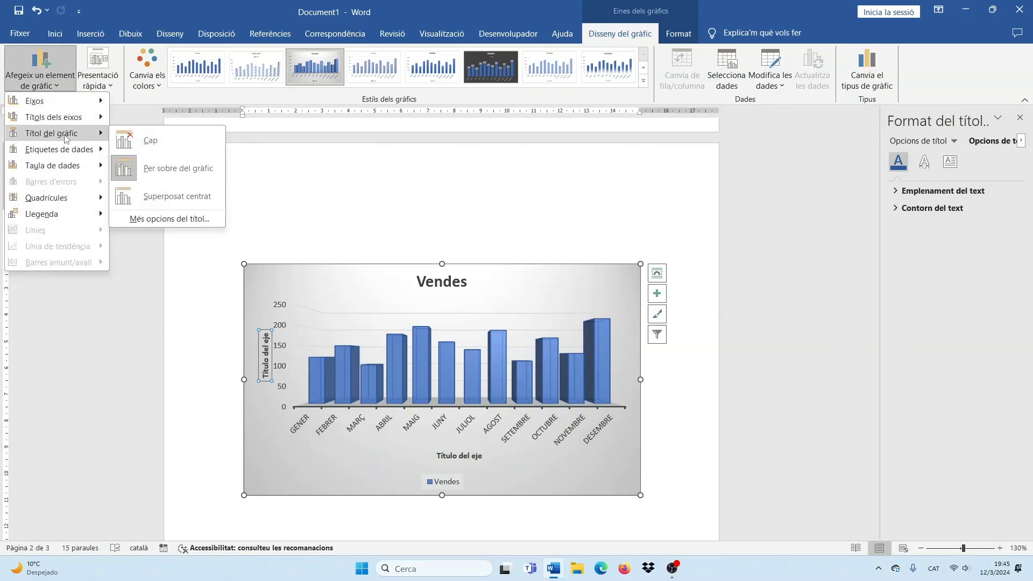
left_click(121, 146)
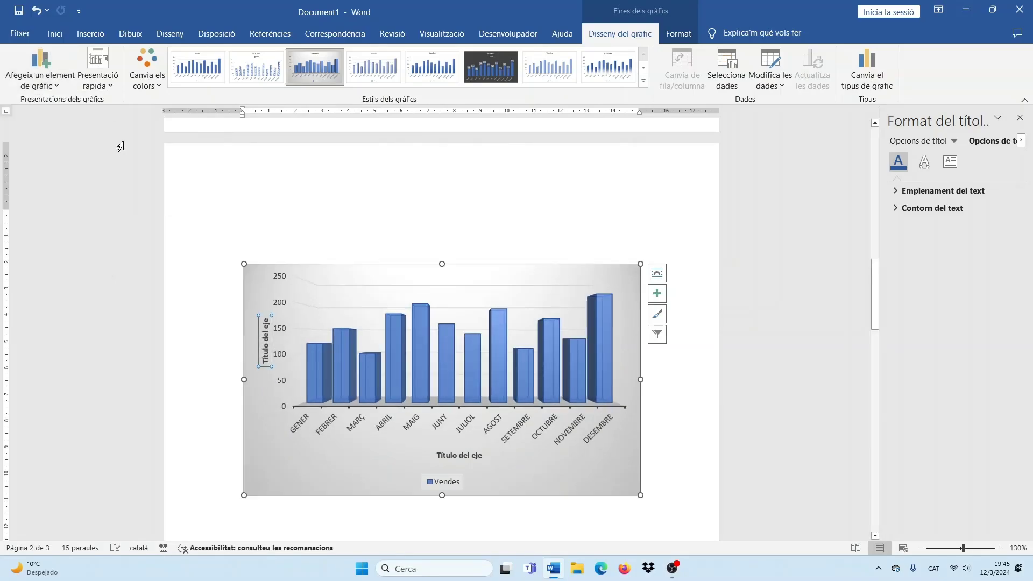
Add data callout labels to the columns of the sales chart.
left_click(57, 83)
mouse_move(55, 132)
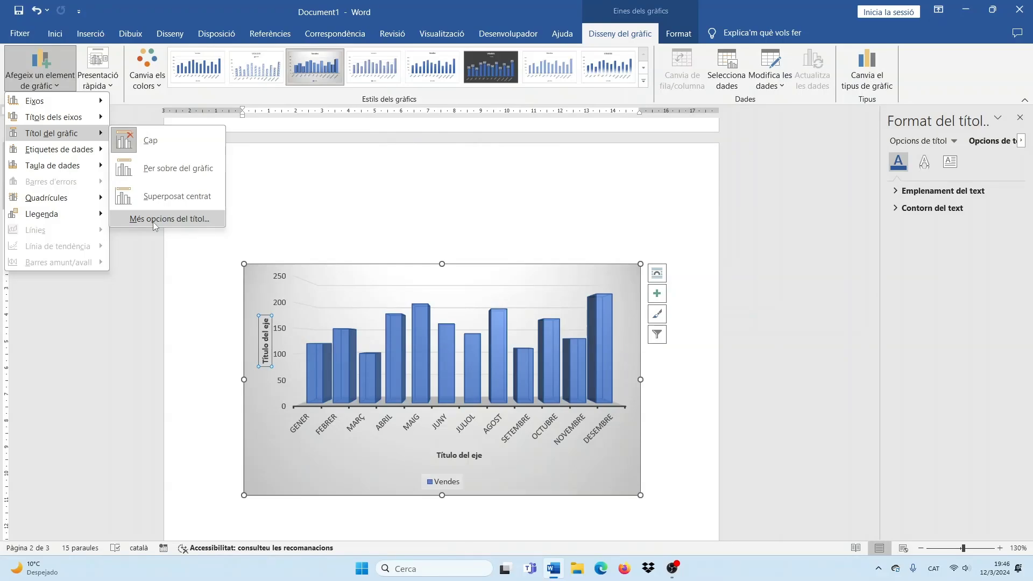
mouse_move(92, 154)
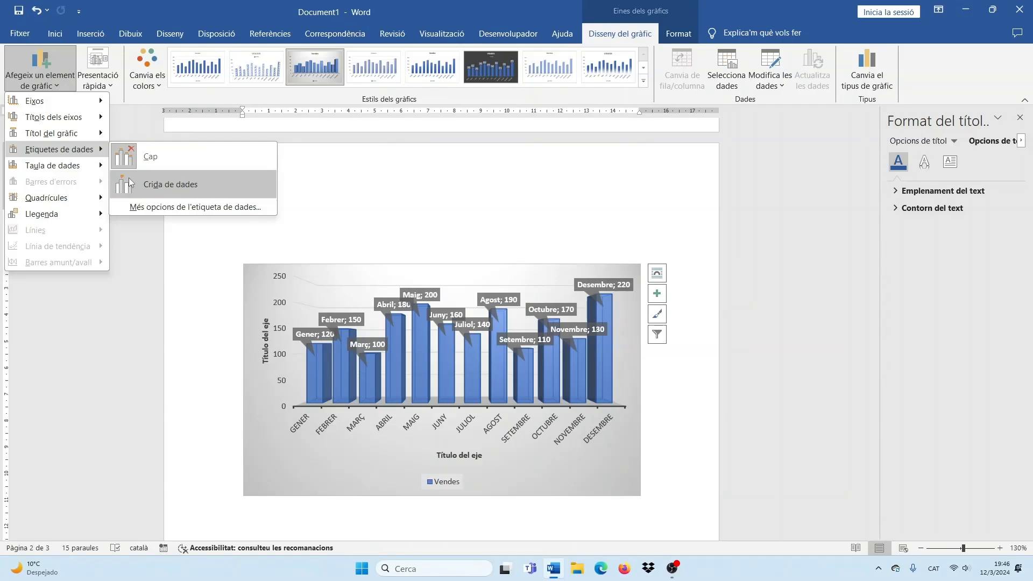
left_click(136, 188)
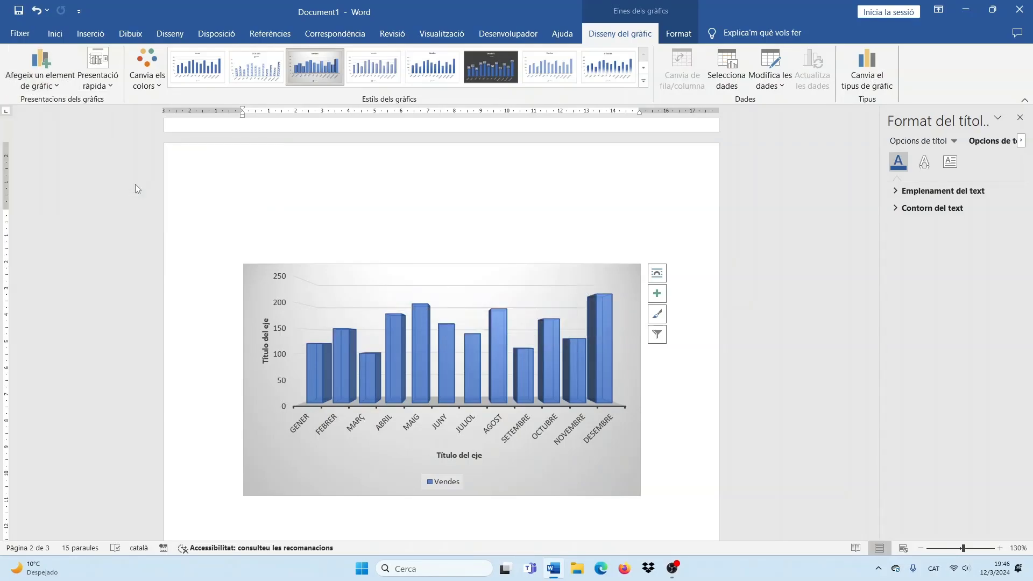
Open the detailed data label options and remove the category name from the labels, keeping only the value.
left_click(40, 67)
mouse_move(54, 154)
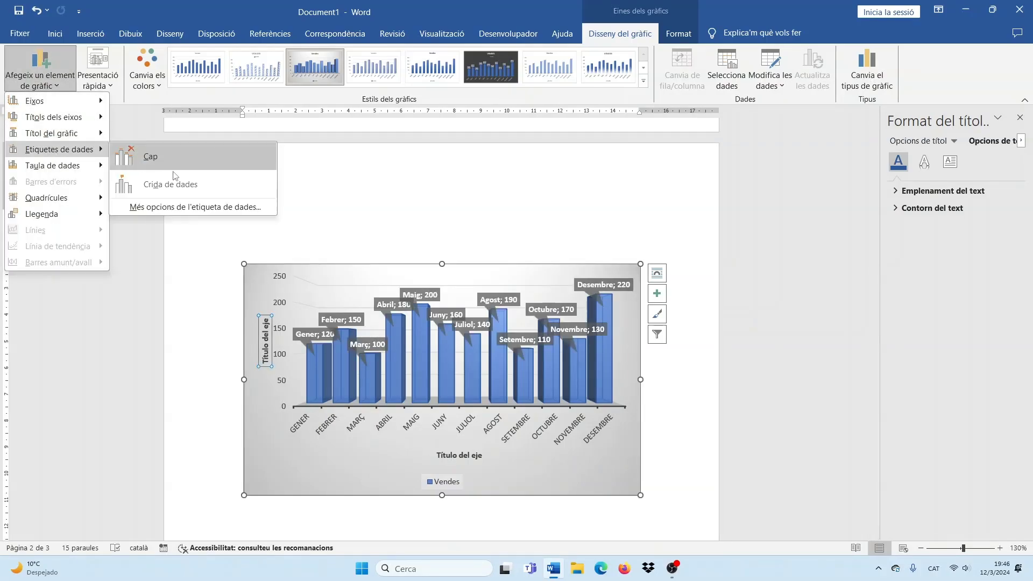
left_click(175, 209)
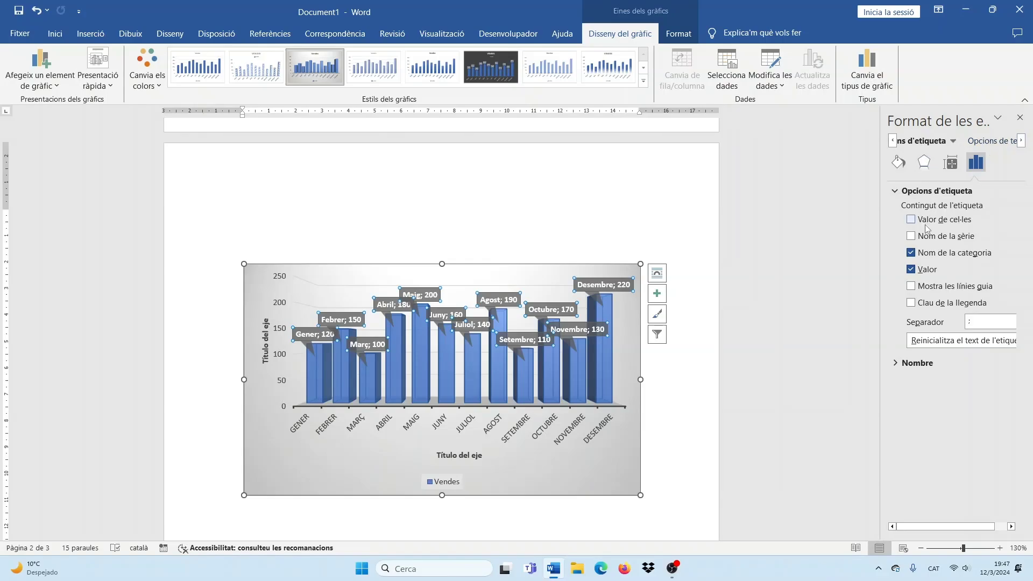
left_click(911, 253)
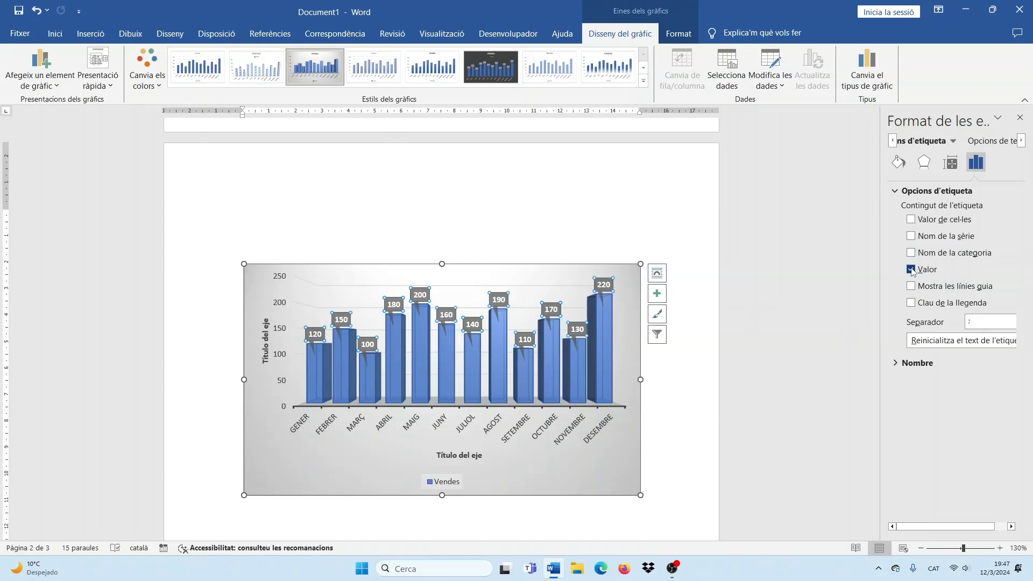
Switch the data labels to show only the category name, and return them to showing only the value.
left_click(911, 270)
left_click(911, 253)
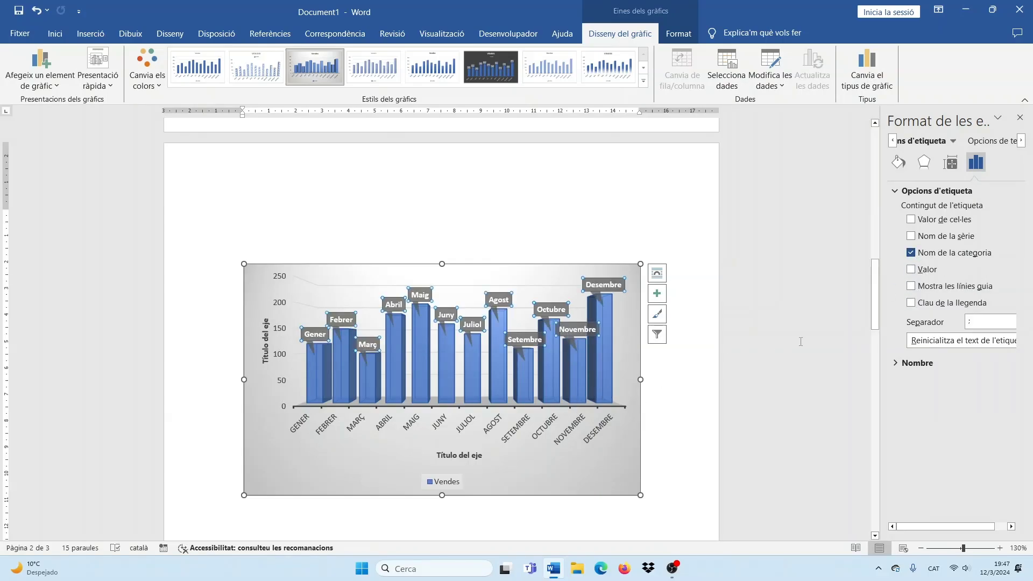
left_click(911, 253)
left_click(912, 270)
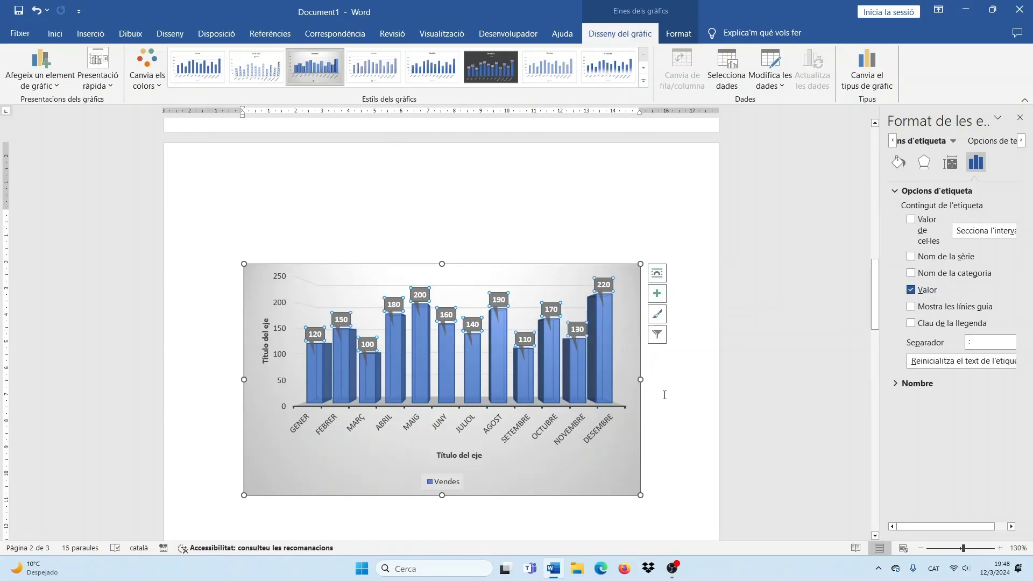
Enlarge the sales column chart in both width and height from its upper corners.
left_click_drag(640, 264, 676, 247)
left_click_drag(242, 264, 229, 241)
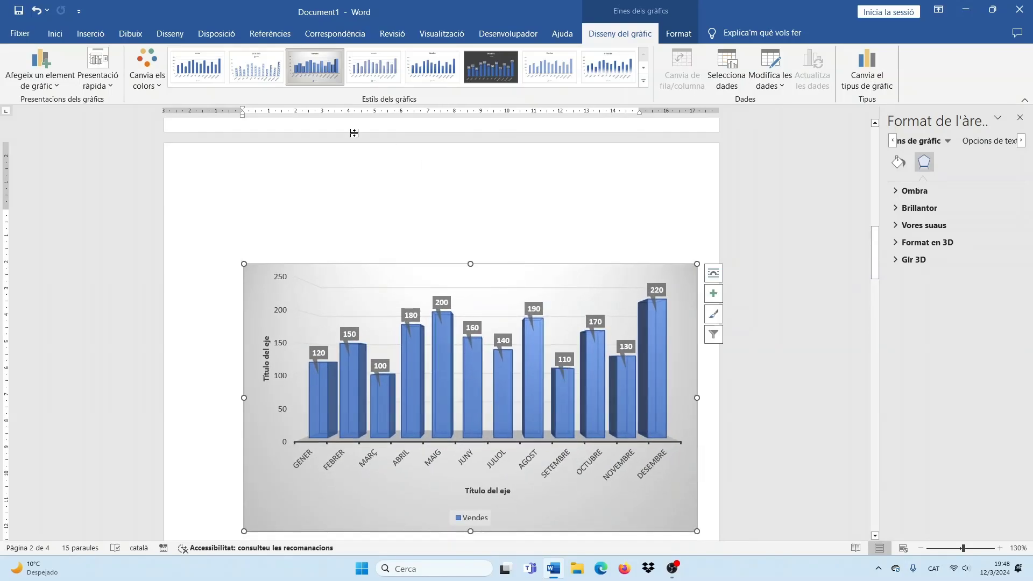
Preview the data table, legend and gridline options for the sales chart, keeping the legend at the bottom.
left_click(59, 83)
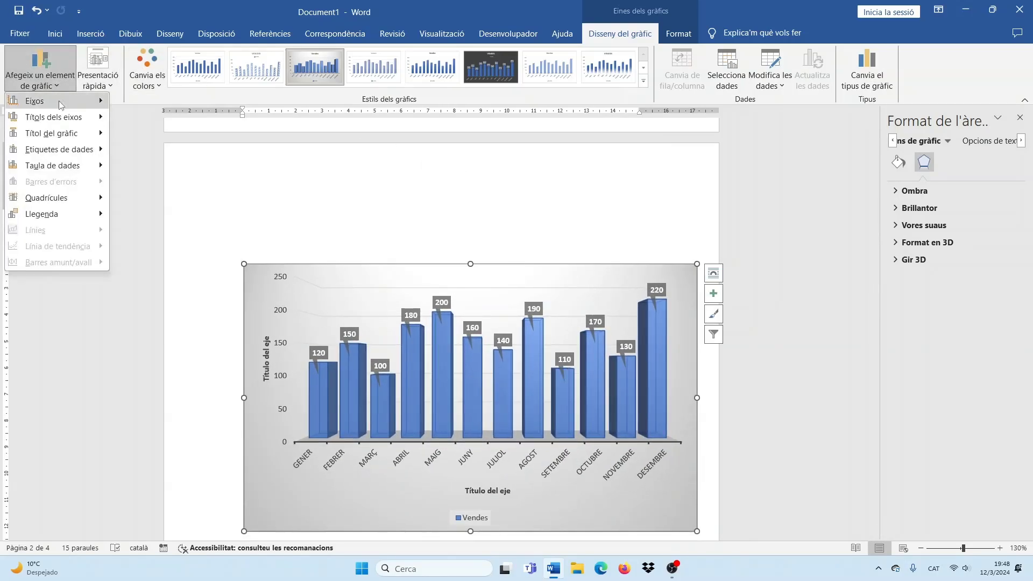
mouse_move(56, 168)
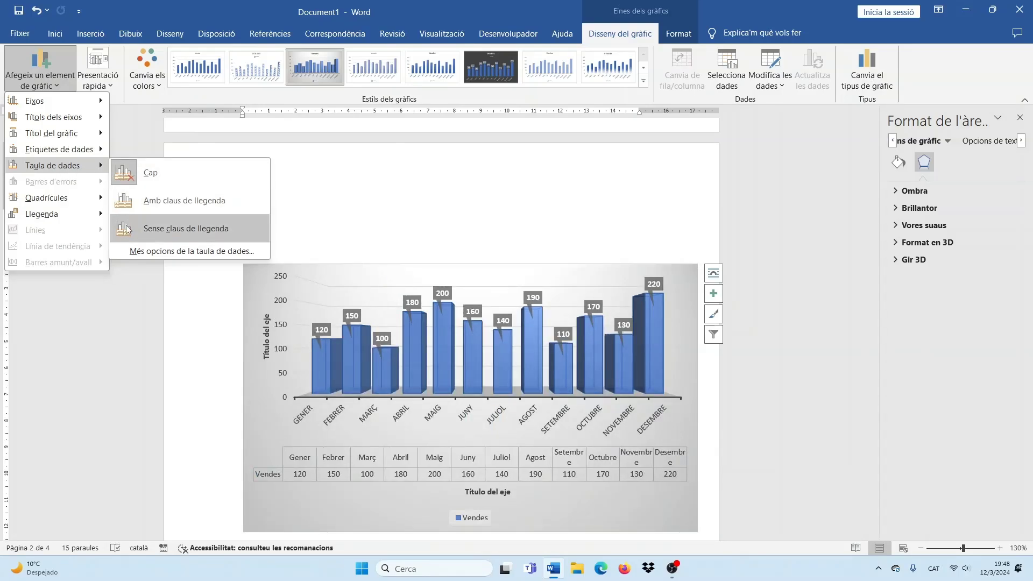
mouse_move(96, 202)
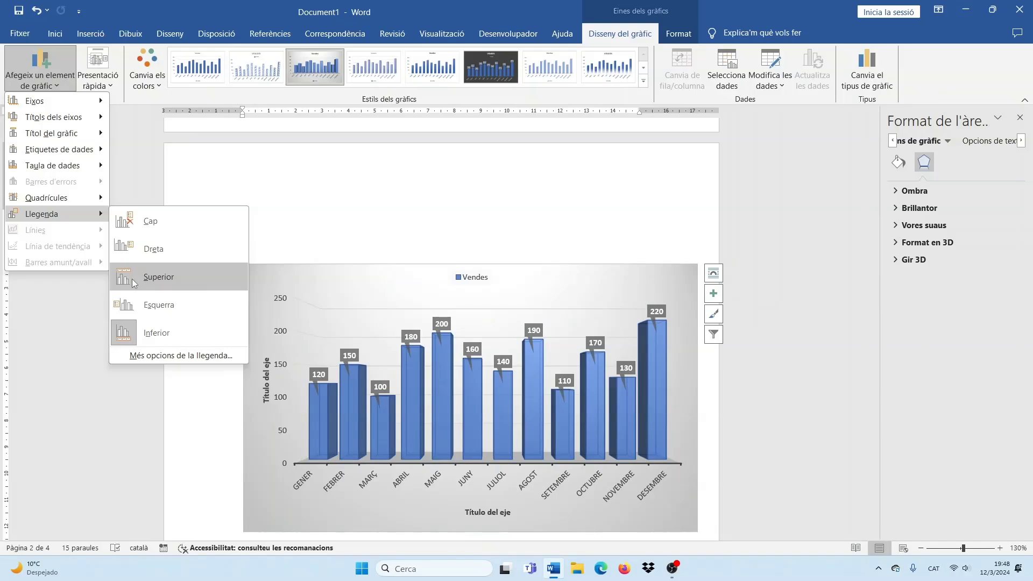
left_click(142, 336)
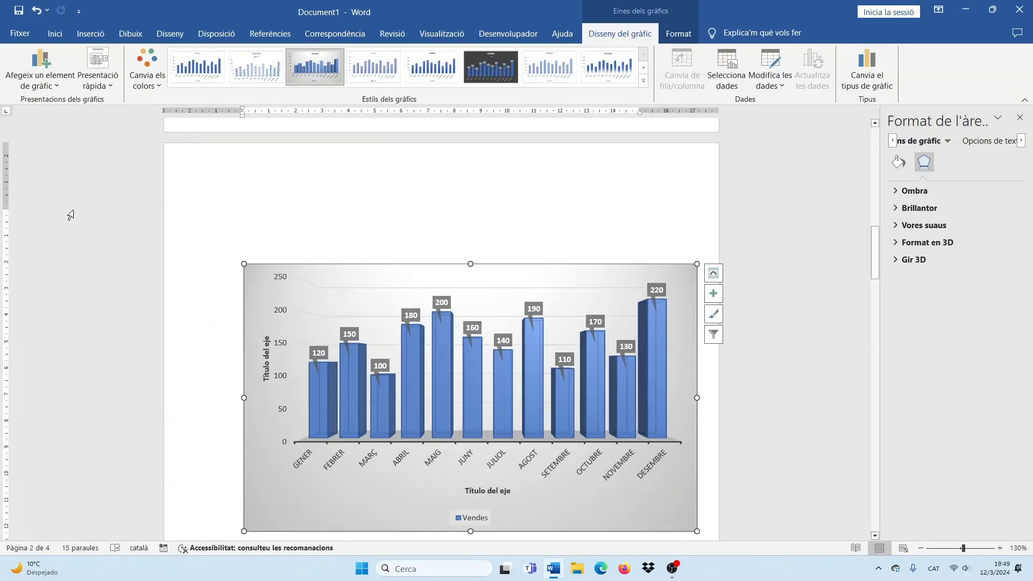
left_click(57, 82)
mouse_move(55, 217)
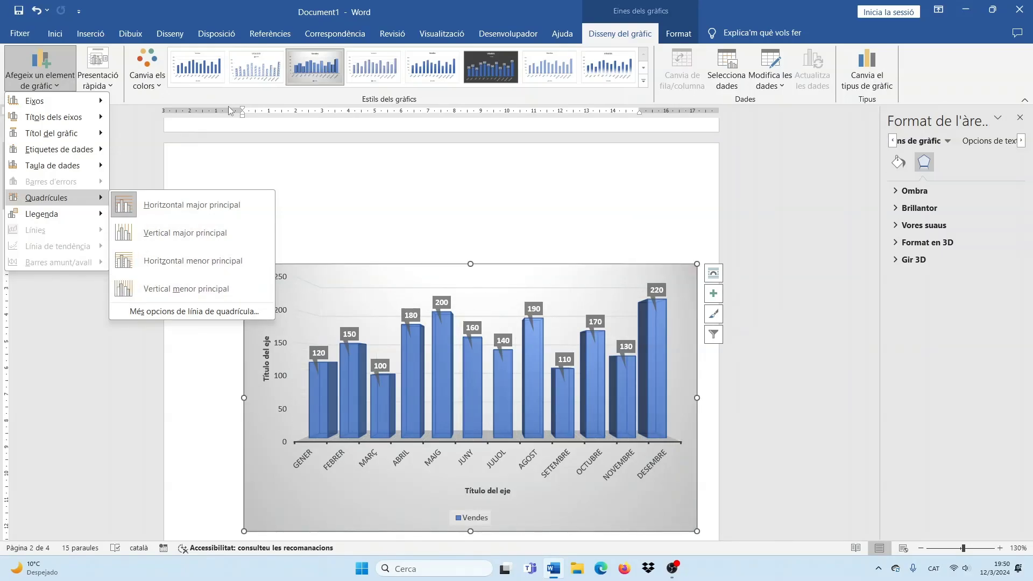
left_click(822, 192)
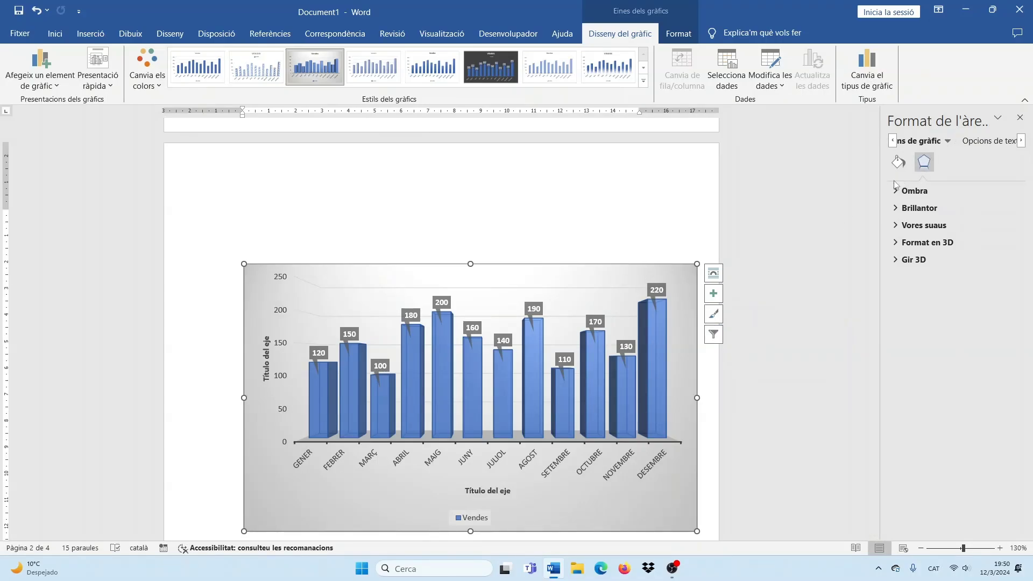
Widen the format pane, try a solid fill and no fill on the chart area, and give it a gradient fill.
left_click_drag(881, 185, 775, 186)
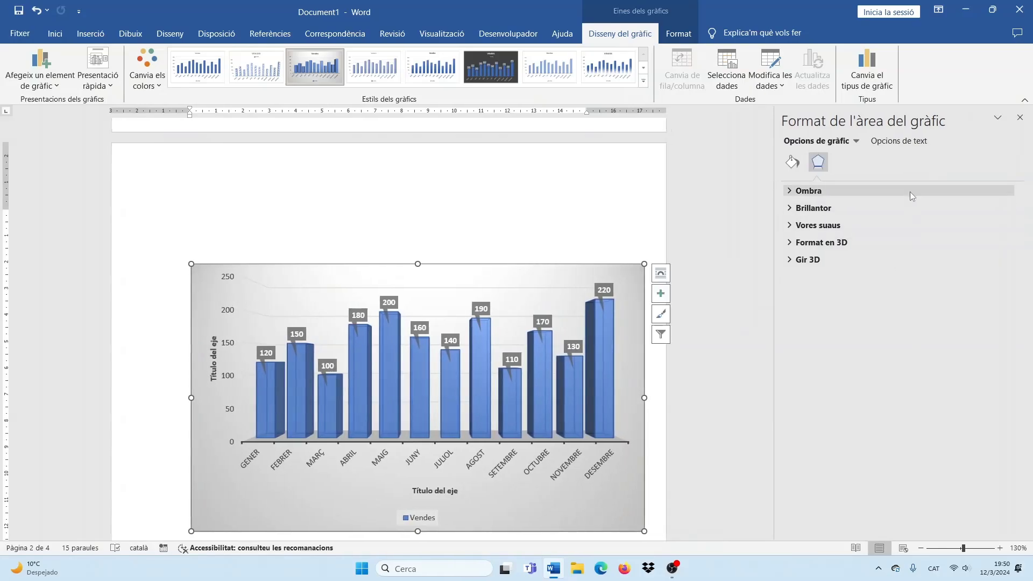
left_click(791, 162)
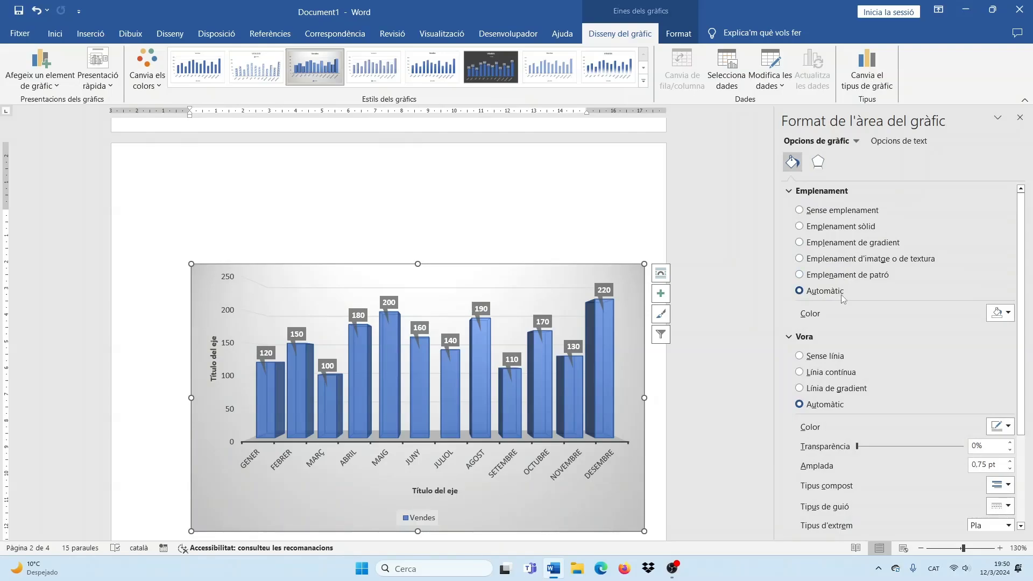
left_click(822, 229)
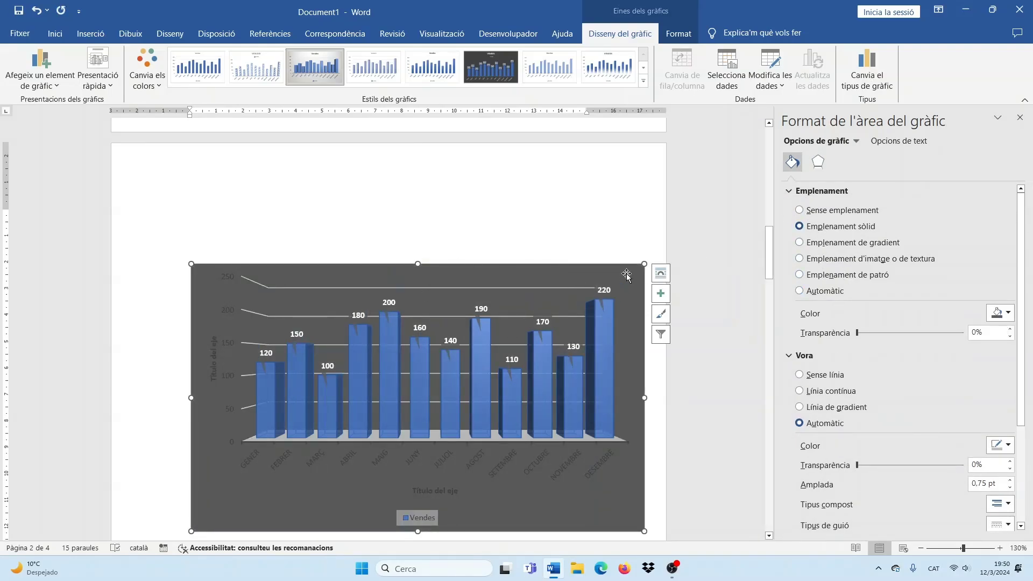
left_click(801, 211)
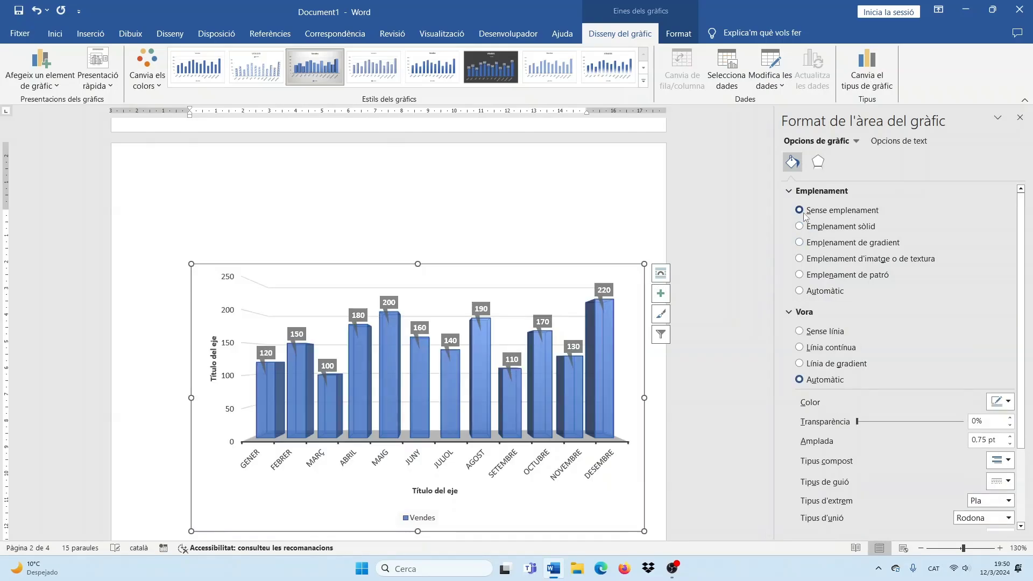
left_click(801, 244)
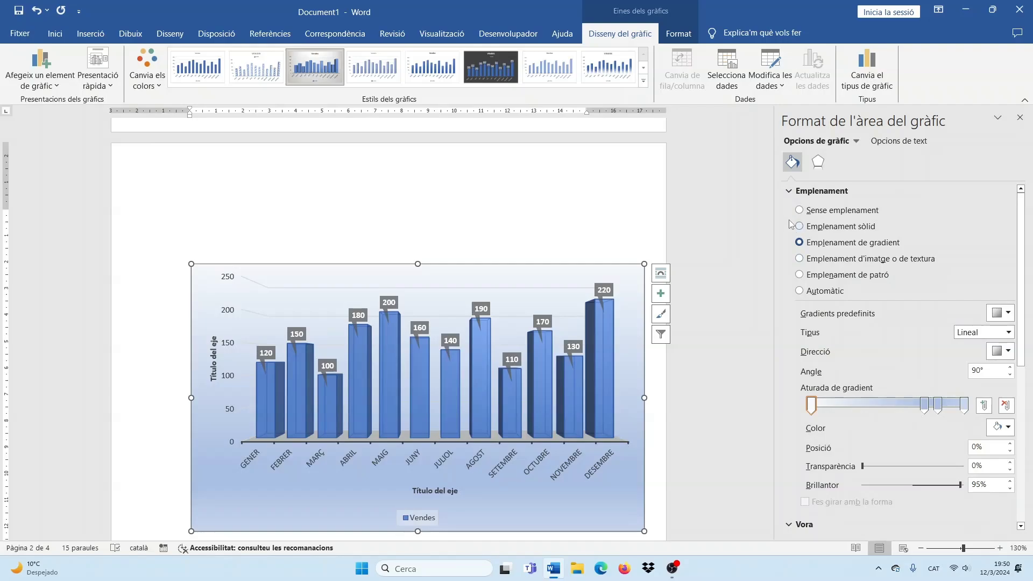
scroll(858, 369, "down", 5)
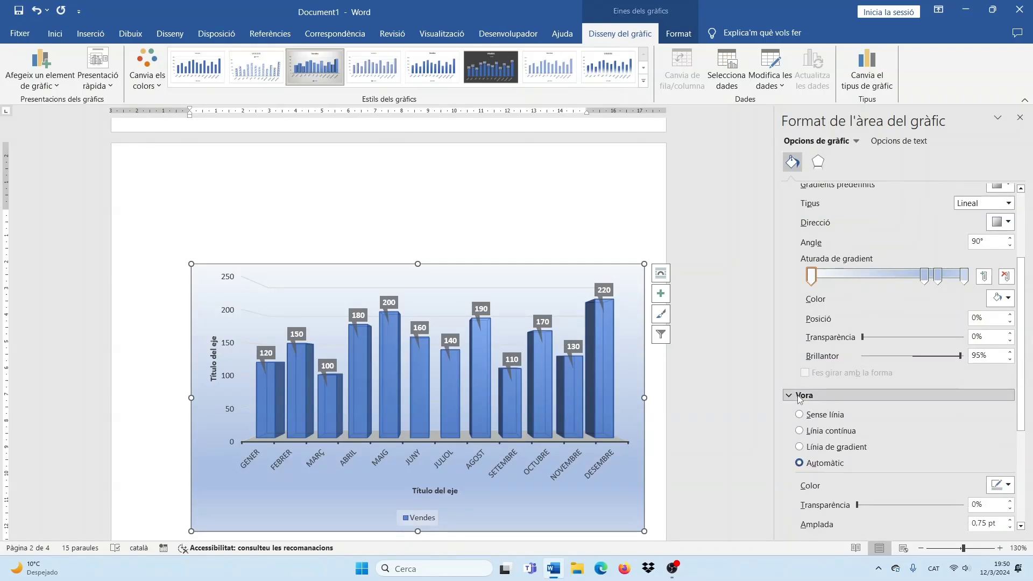
scroll(845, 406, "down", 3)
scroll(876, 332, "up", 6)
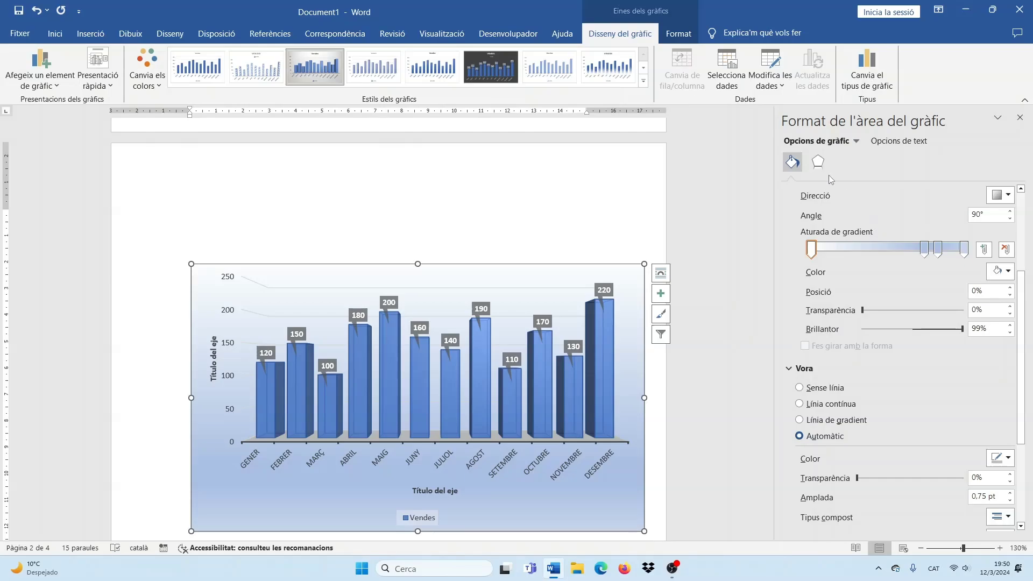
Try a perspective shadow below the chart area, and replace it with an outer shadow at 180° and 3 pt distance.
left_click(819, 161)
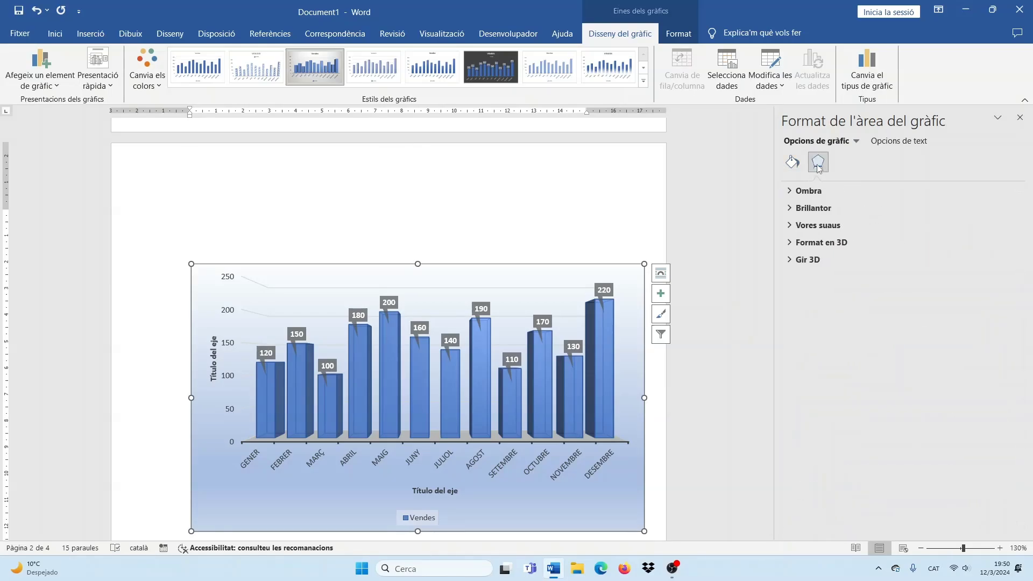
left_click(792, 192)
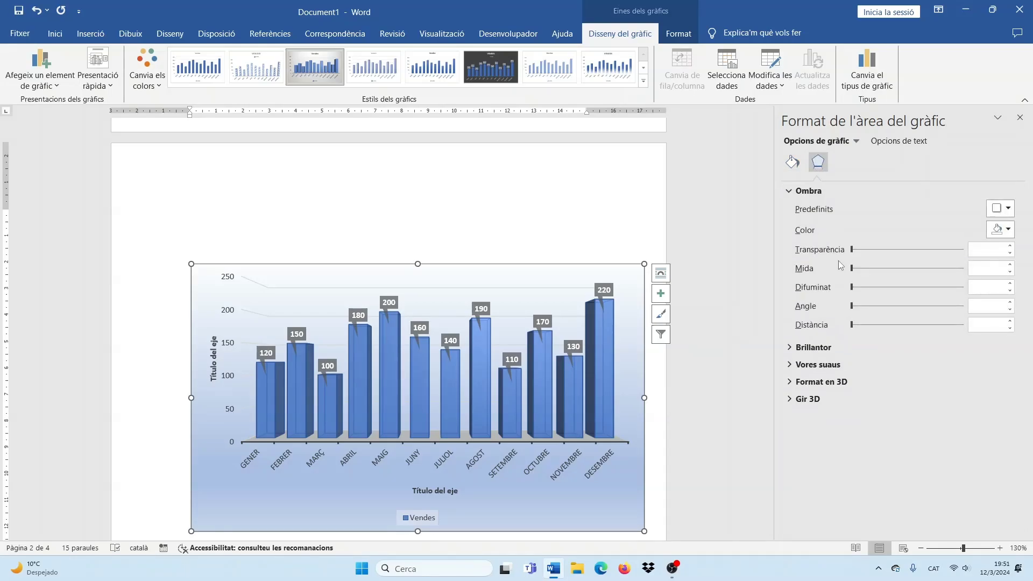
left_click(1001, 209)
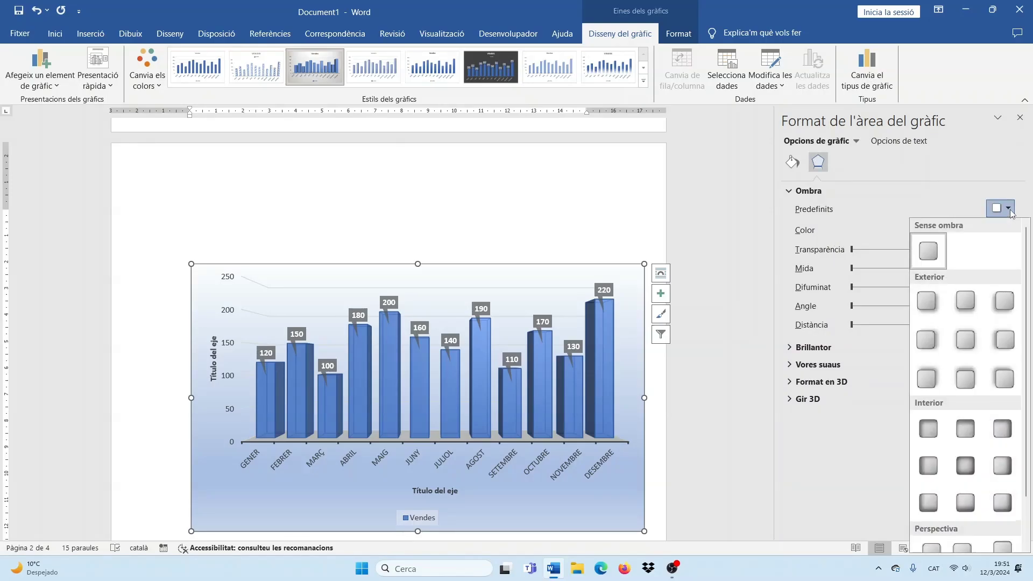
left_click(1003, 548)
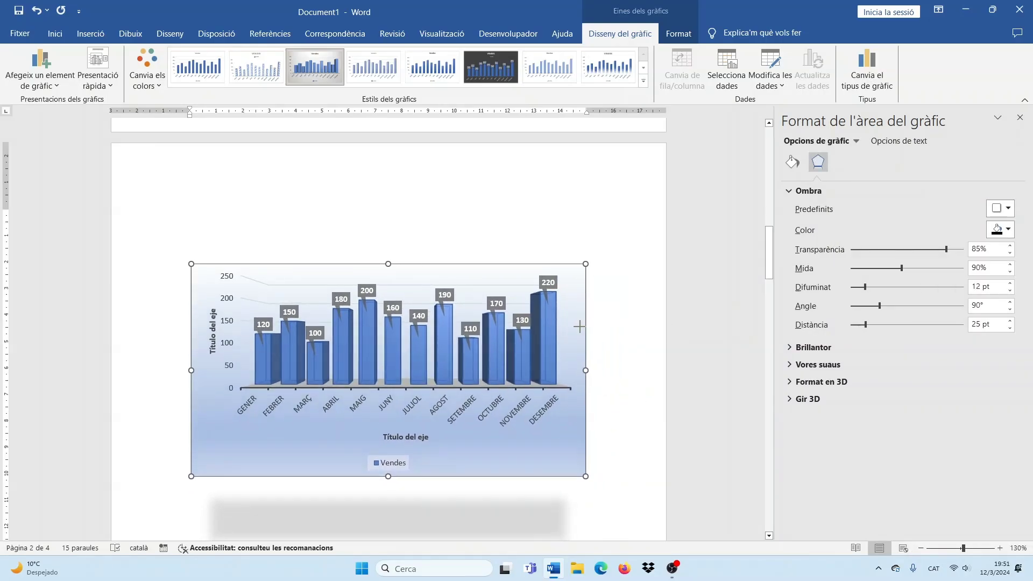
scroll(592, 377, "down", 3)
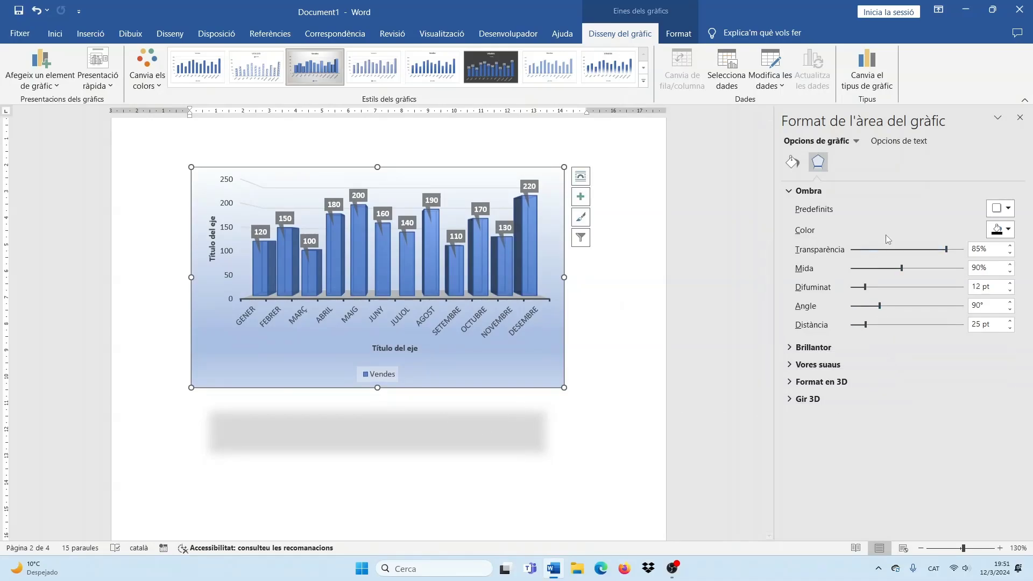
left_click(1001, 208)
left_click(1006, 269)
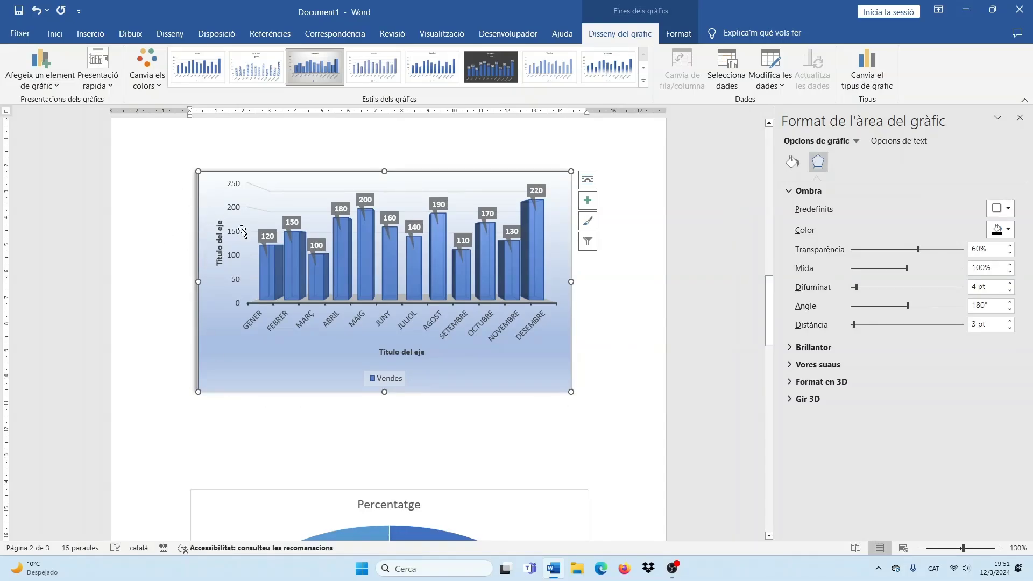
Apply an 18 pt yellow glow with 60% transparency to the chart area, and expand the soft edges and 3D rotation settings.
left_click(790, 348)
left_click(998, 386)
left_click(790, 448)
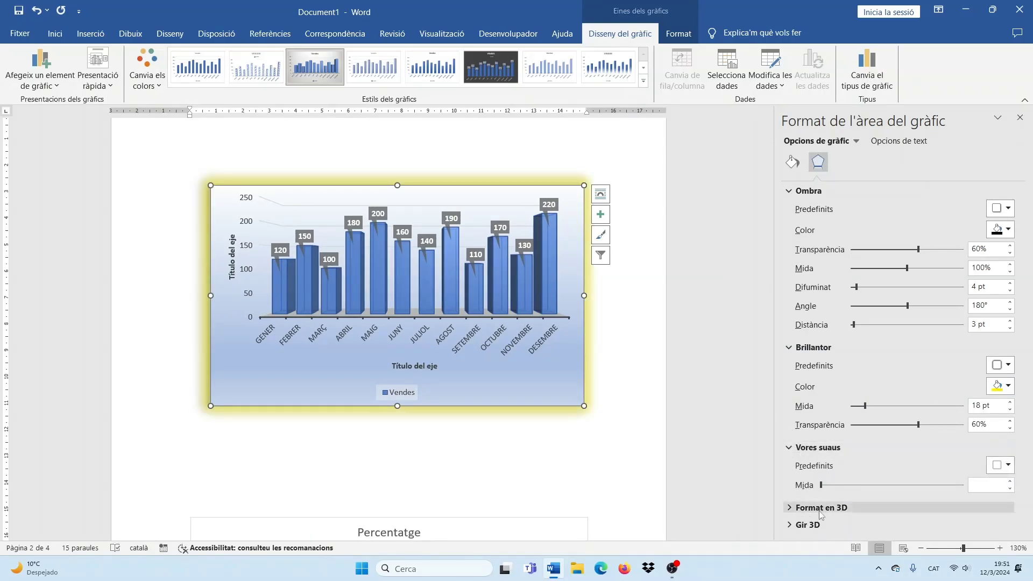
left_click(790, 524)
mouse_move(1028, 366)
left_mouse_down()
mouse_move(1028, 494)
mouse_move(1031, 347)
left_mouse_up()
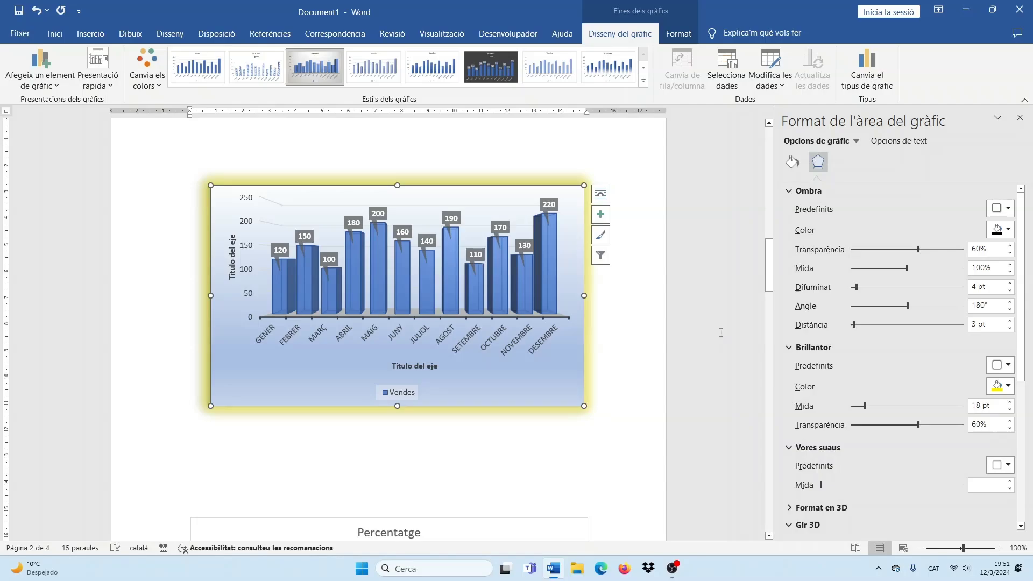
Review the chart area's fill, border and effect sections, and collapse them all.
left_click(792, 161)
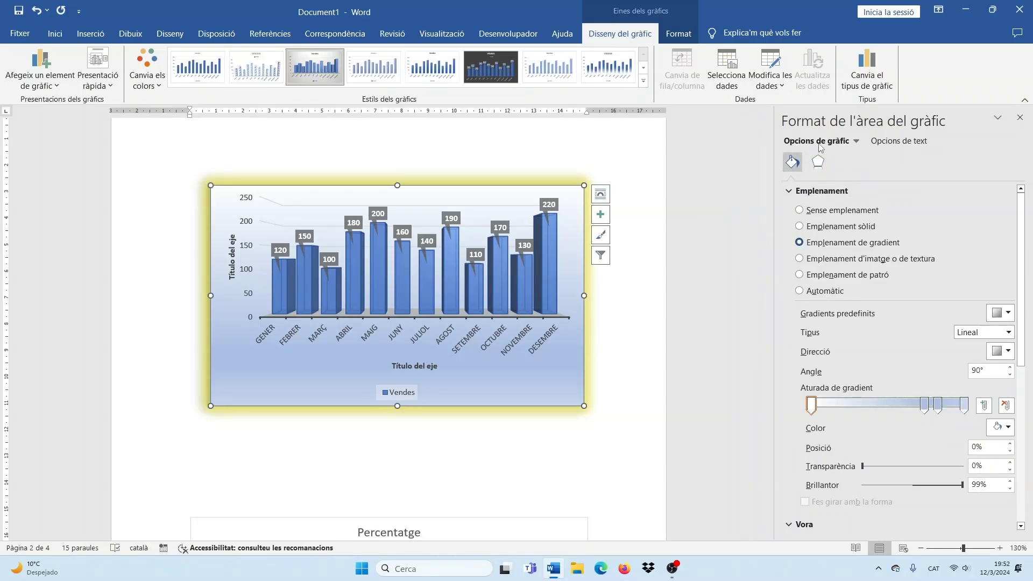
left_click(790, 192)
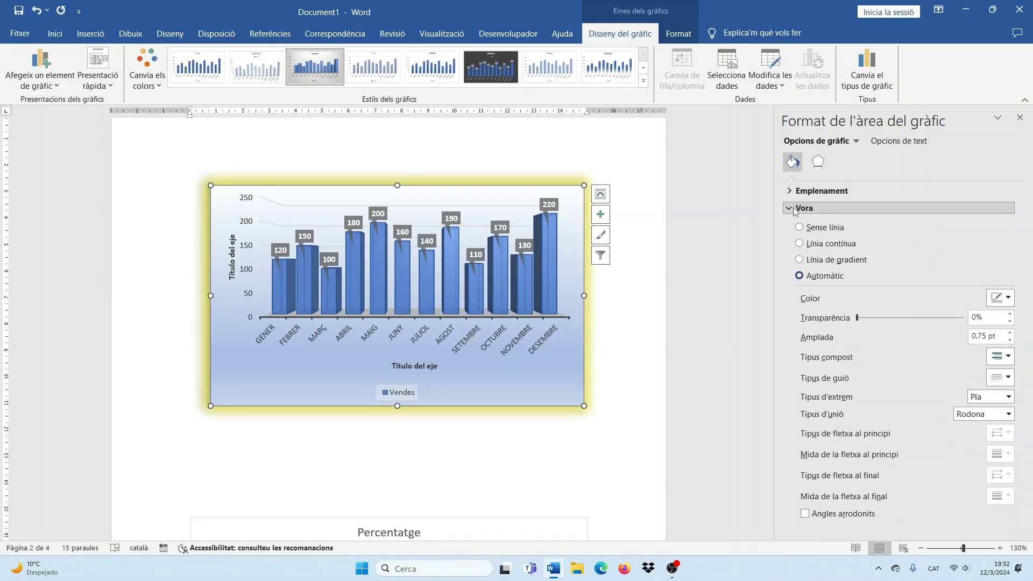
left_click(795, 208)
left_click(818, 161)
left_click(790, 192)
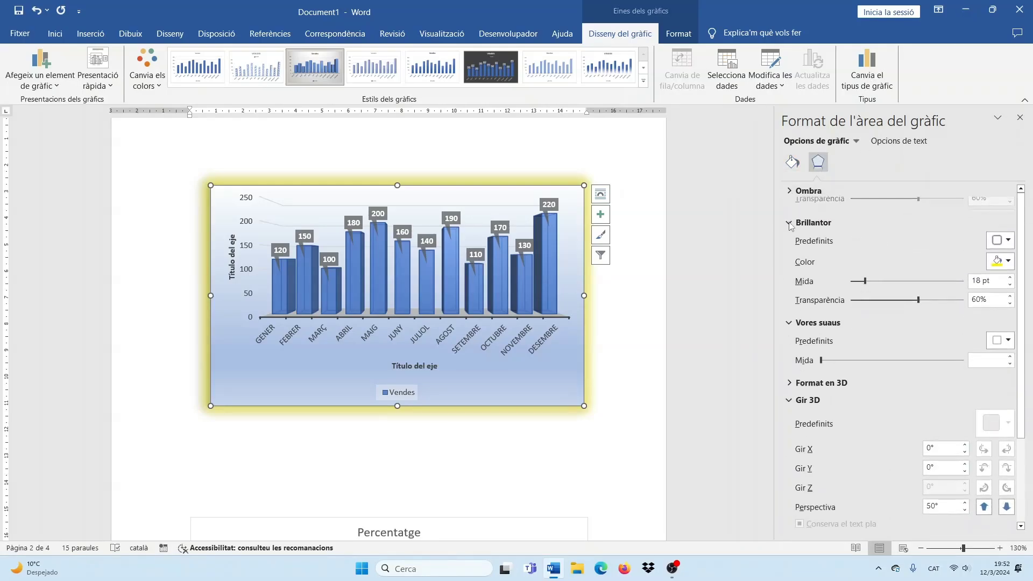
left_click(792, 211)
left_click(790, 225)
left_click(791, 242)
left_click(791, 242)
left_click(791, 261)
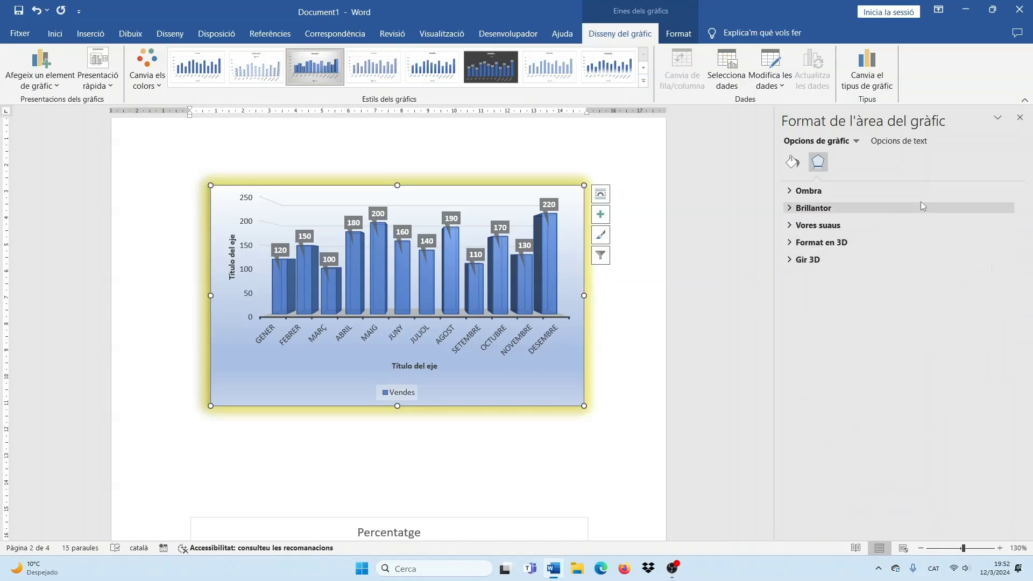
Examine the chart text's fill, outline, effects and text box options.
left_click(885, 143)
left_click(791, 191)
left_click(793, 340)
left_click(820, 163)
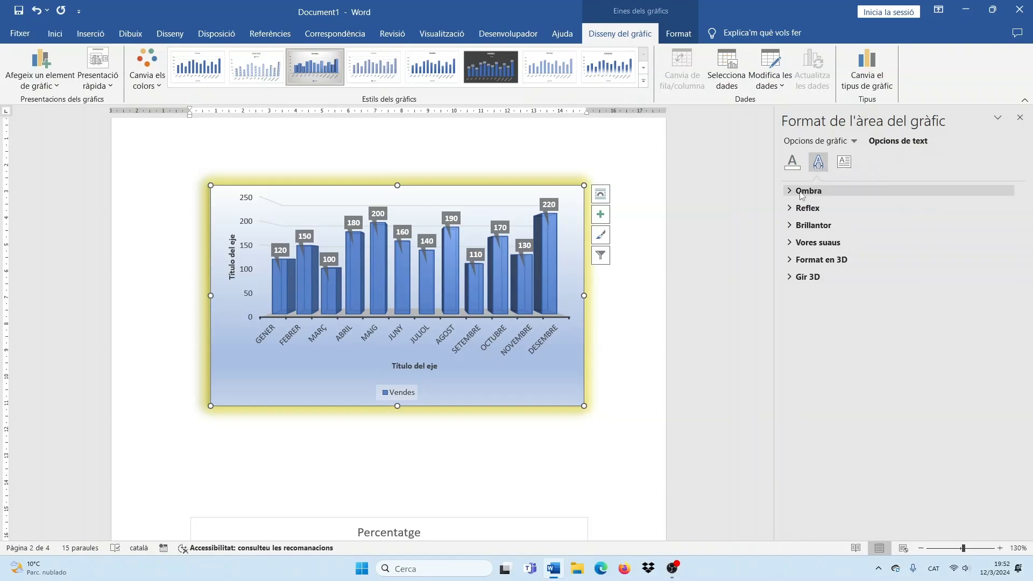
left_click(847, 162)
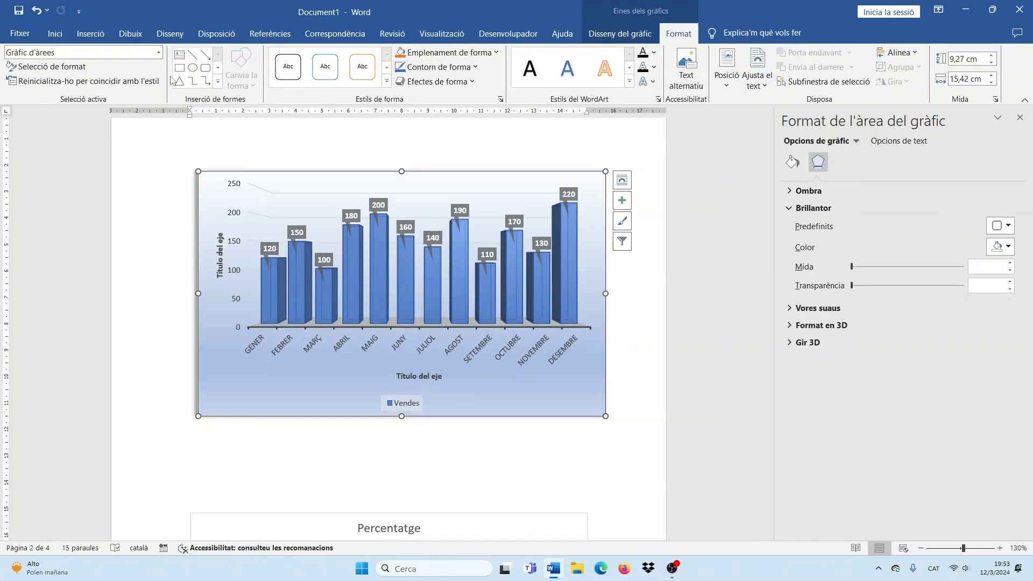
Select the chart's plot area, try solid blue and gradient fills on it, and set it to no fill.
left_click(156, 54)
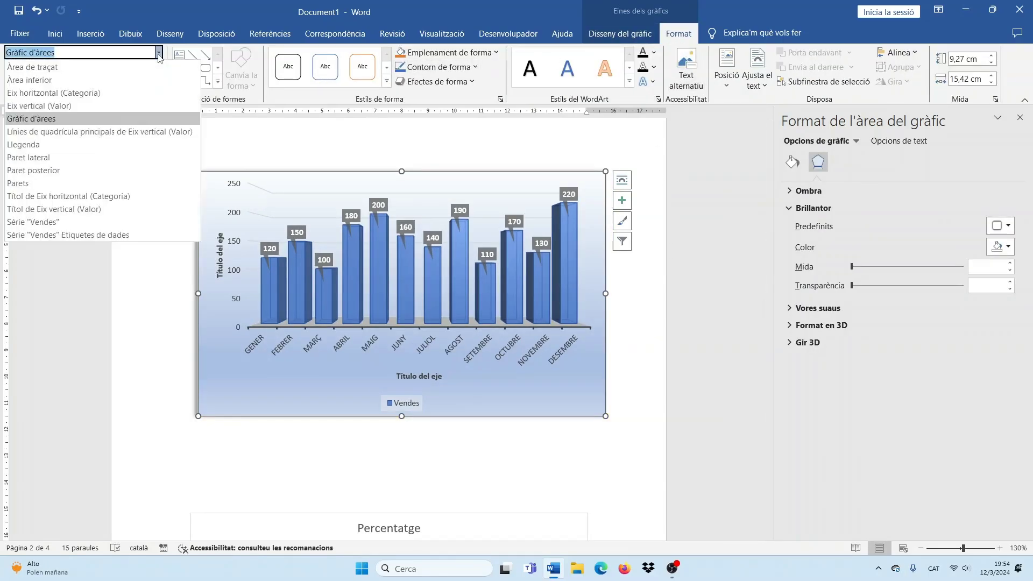
left_click(81, 68)
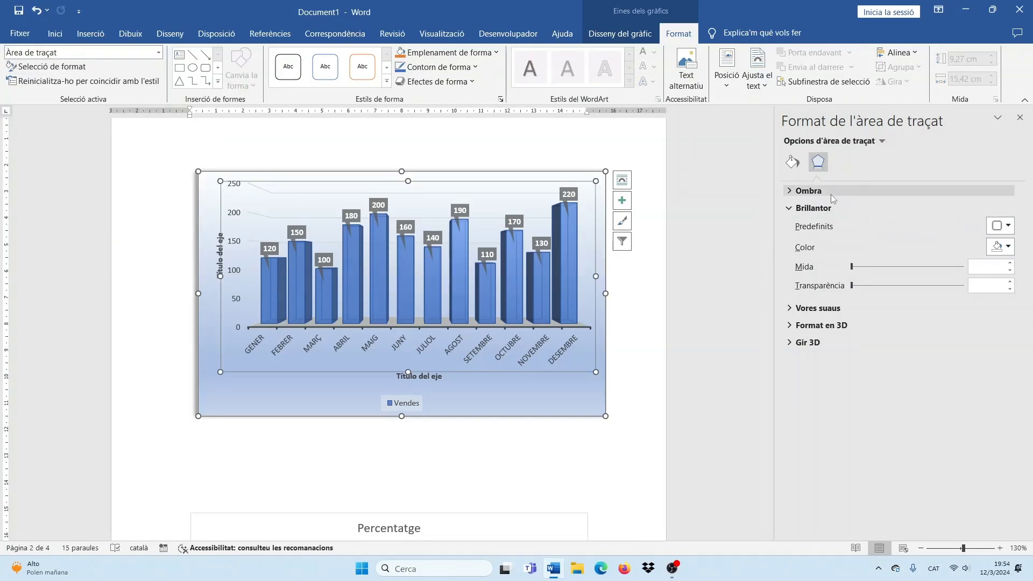
left_click(792, 162)
left_click(831, 192)
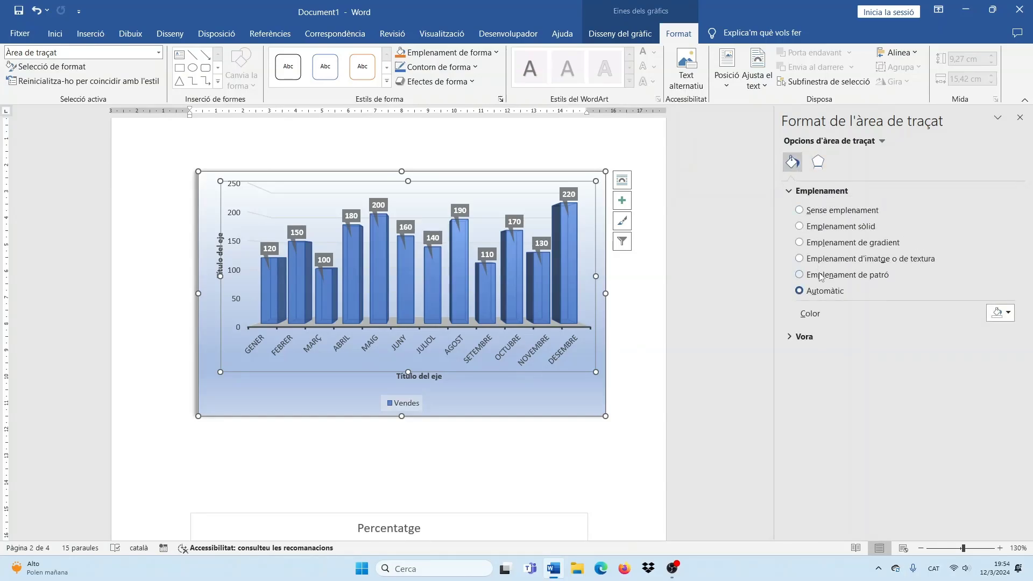
left_click(804, 227)
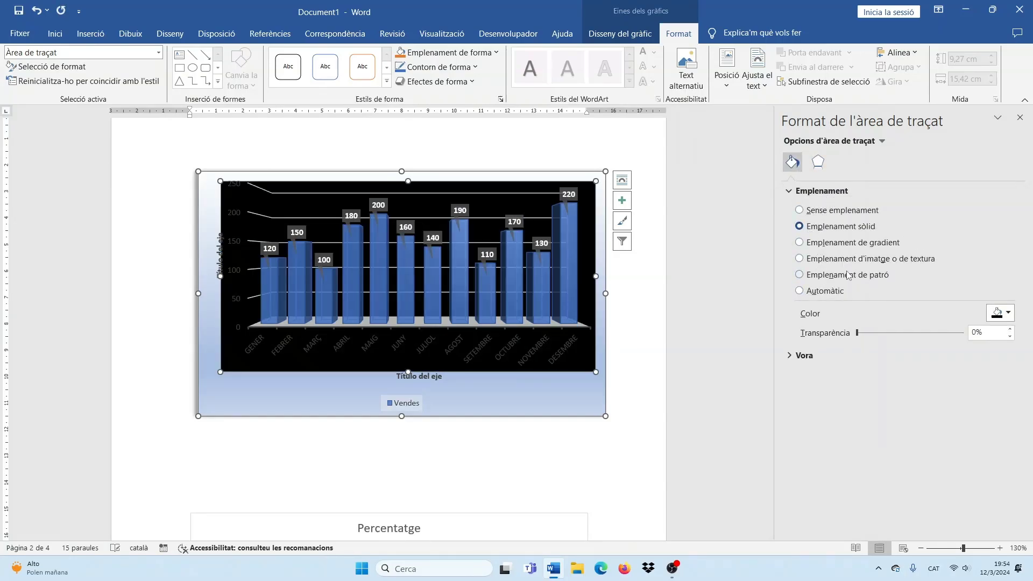
left_click(1001, 313)
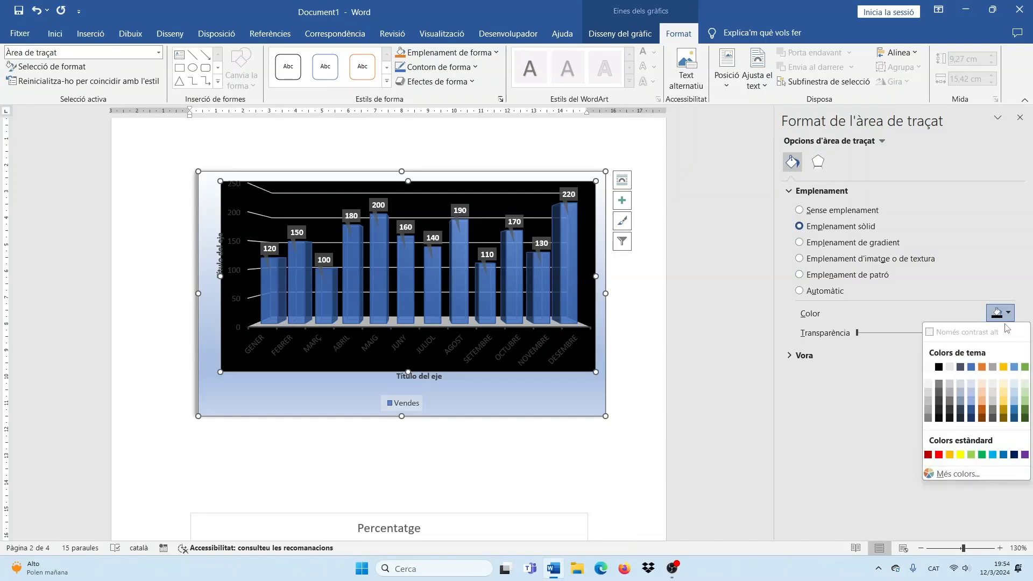
left_click(972, 368)
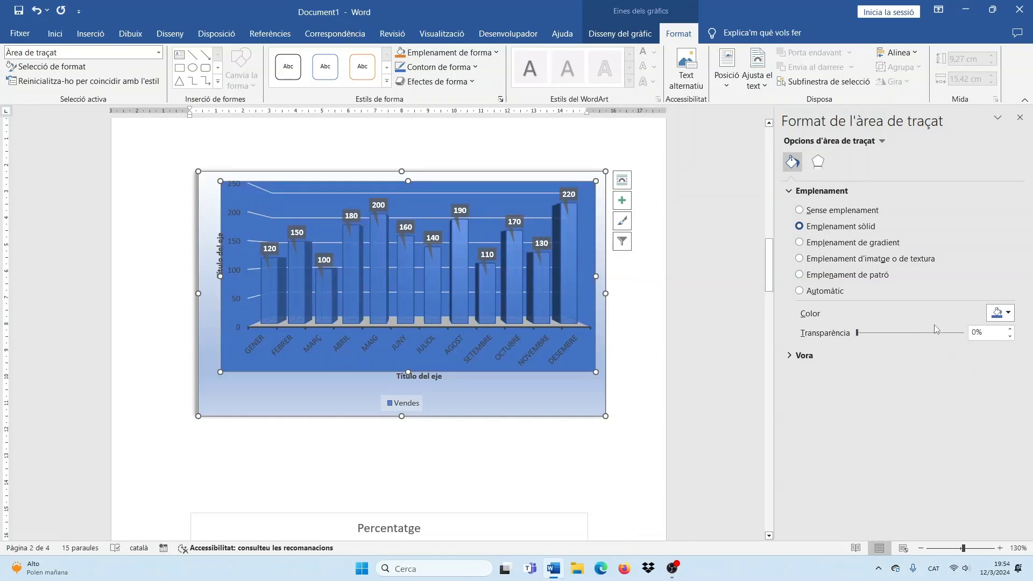
left_click(817, 245)
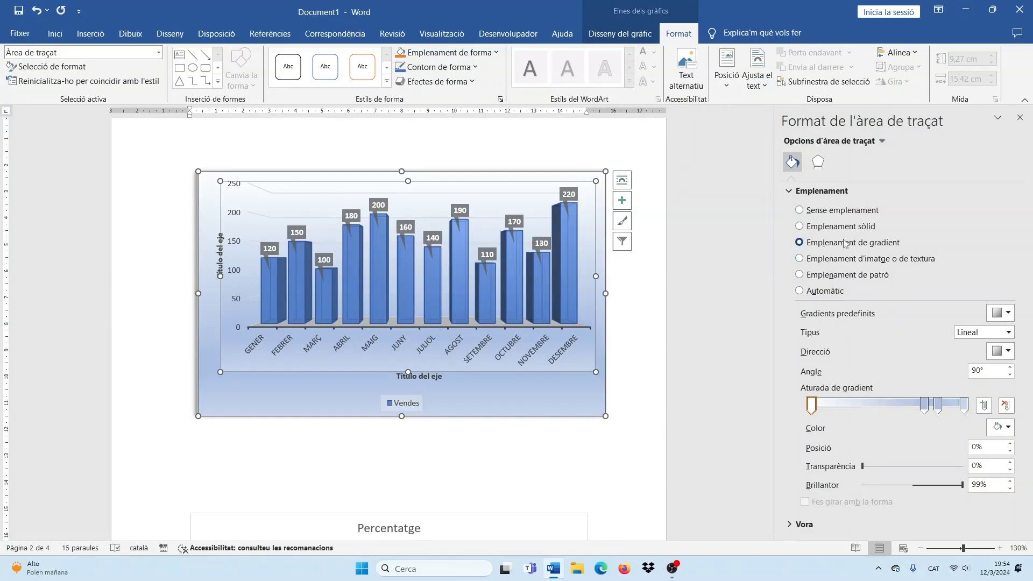
left_click(800, 210)
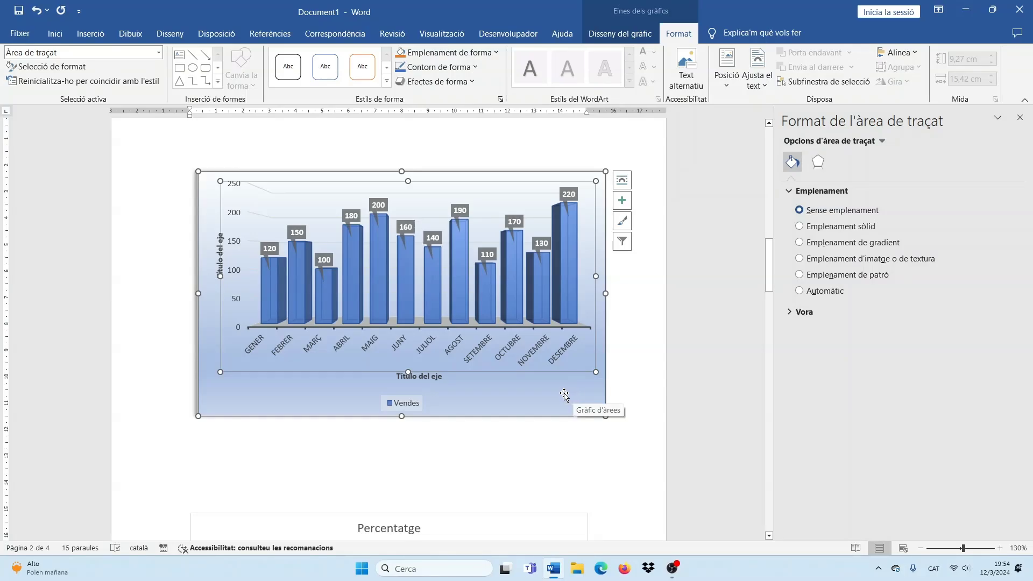
Select the column chart's floor (Àrea inferior) and fill it with a preset gold radial gradient.
left_click(155, 55)
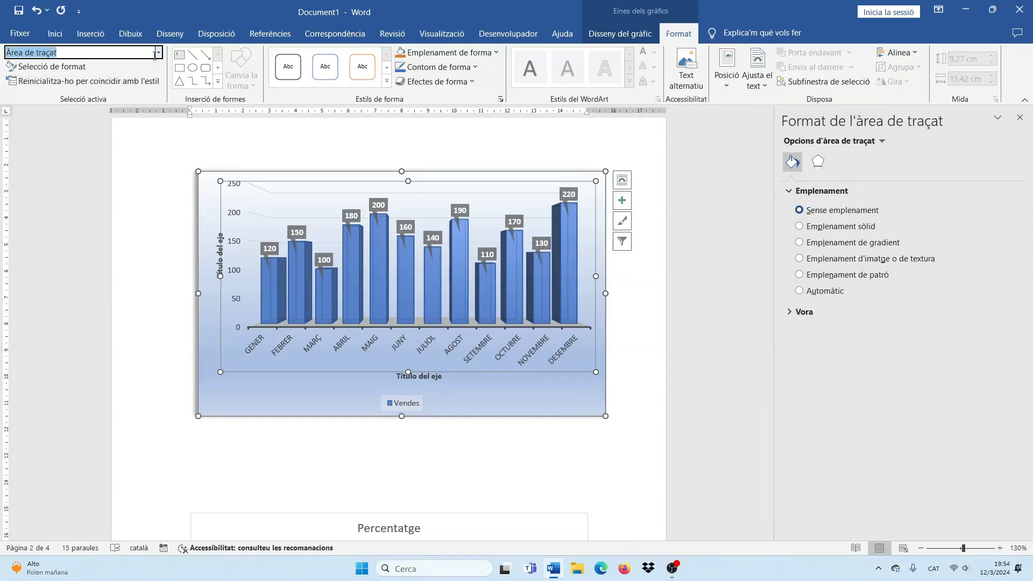
left_click(158, 52)
left_click(148, 78)
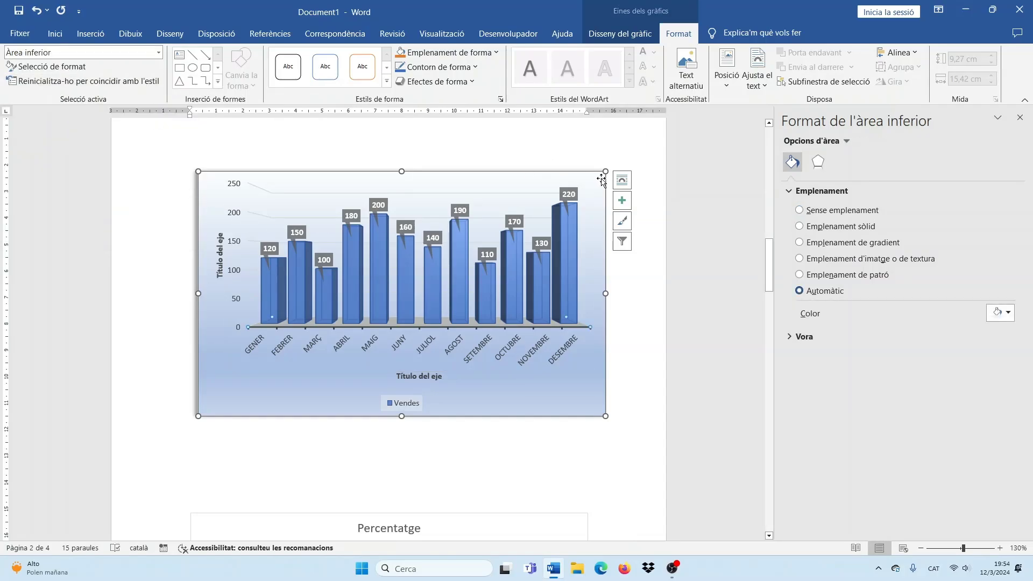
left_click(800, 242)
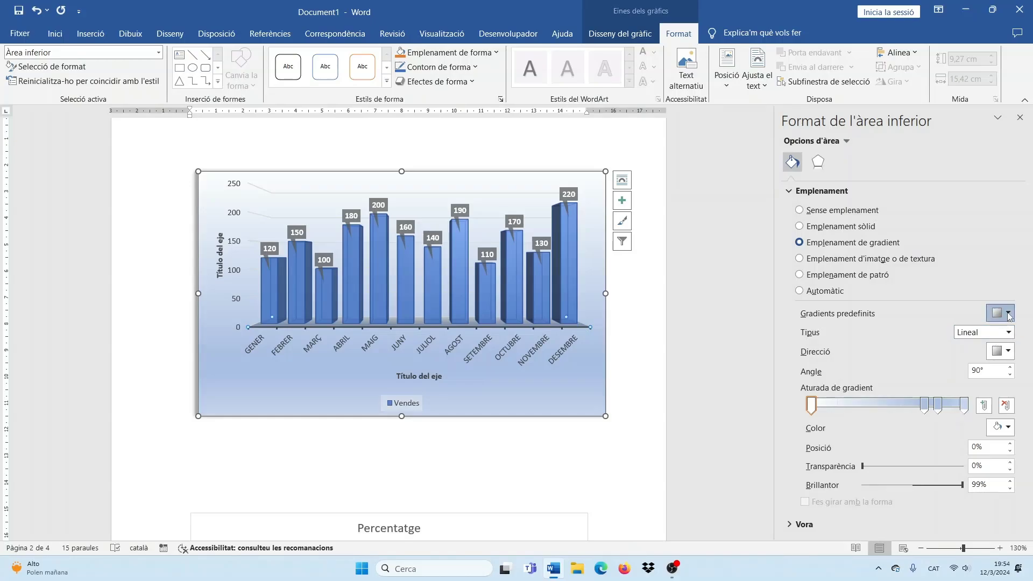
left_click(1010, 316)
left_click(941, 379)
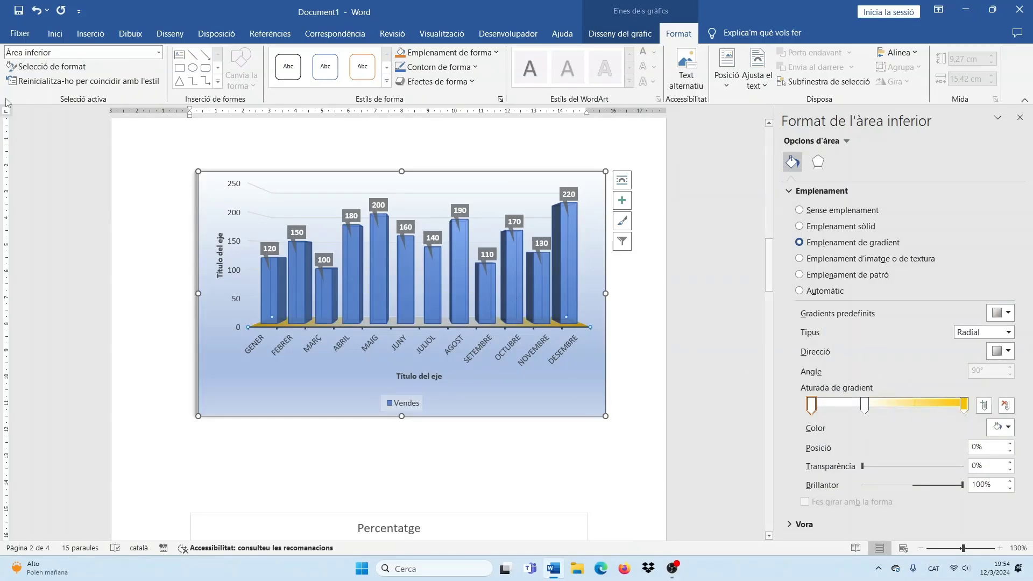
Try a gradient fill on the chart's horizontal category axis and undo it.
left_click(159, 54)
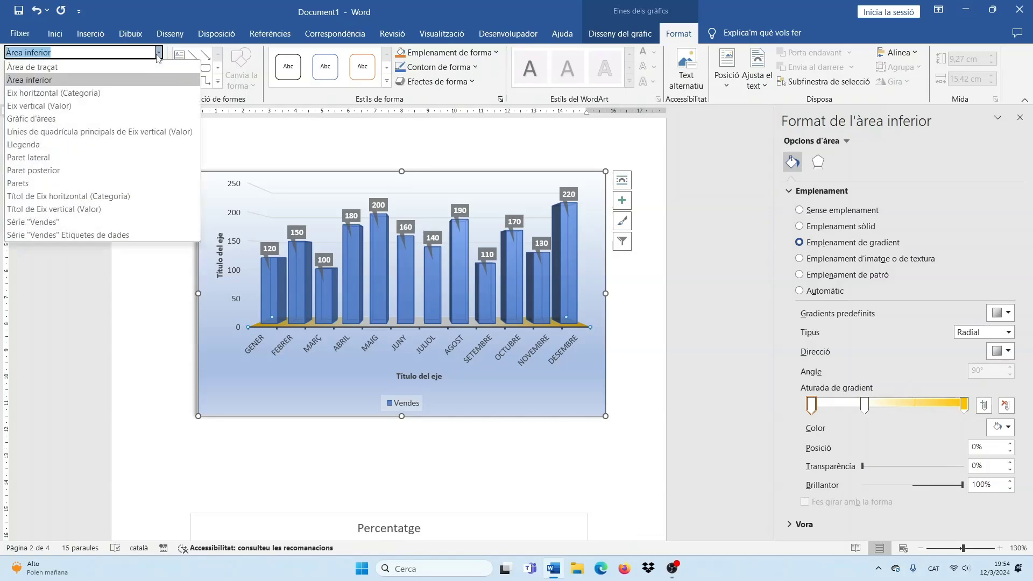
left_click(139, 93)
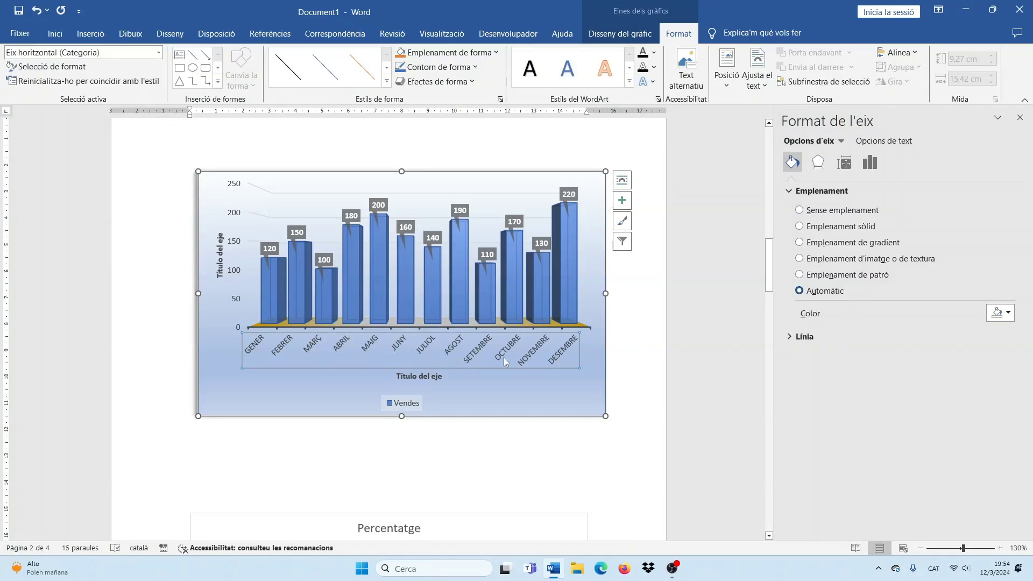
left_click(799, 242)
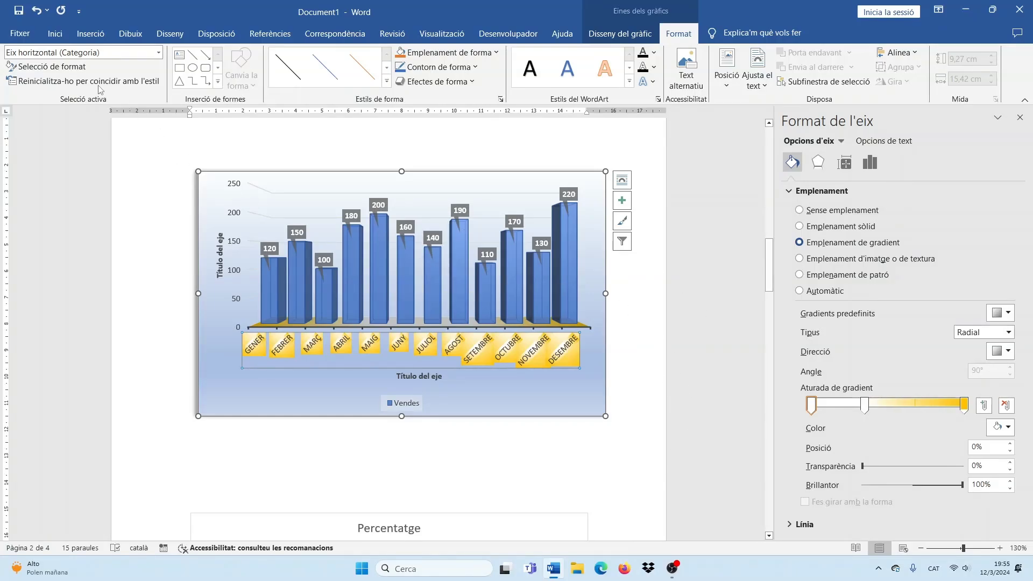
left_click(36, 10)
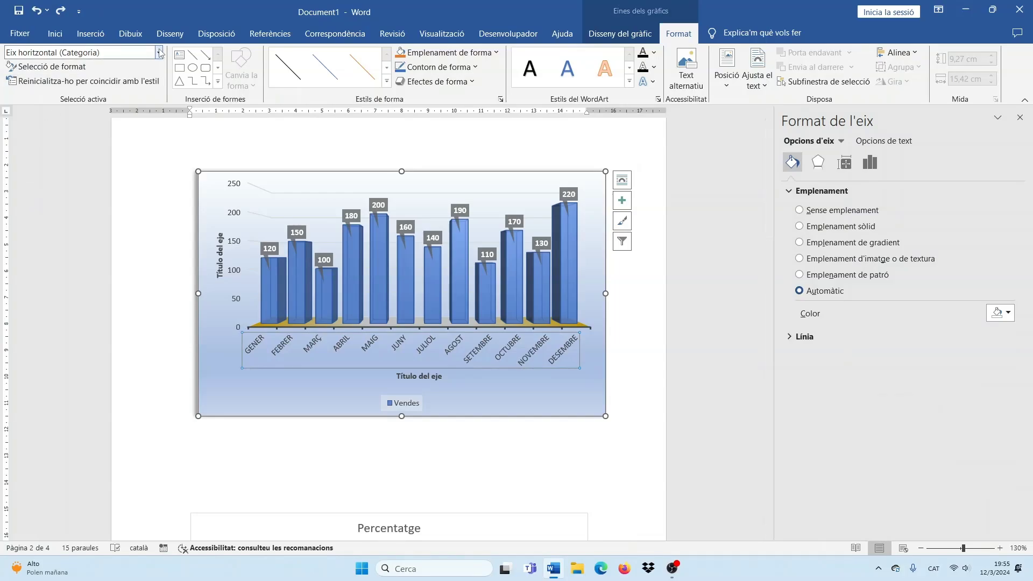
left_click(160, 52)
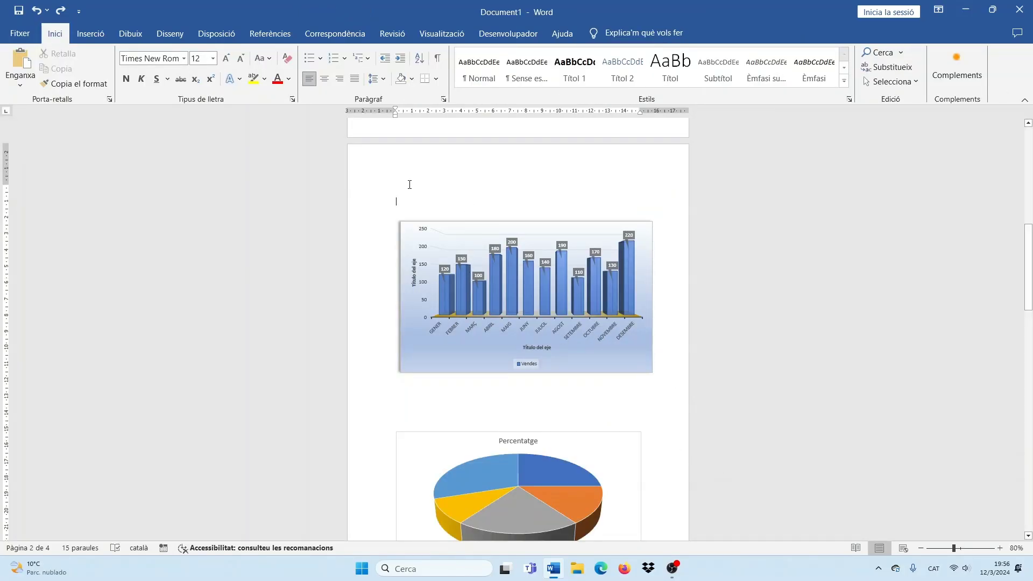
Reduce the size of the column chart and remove its primary horizontal and primary vertical axis titles.
left_click(450, 223)
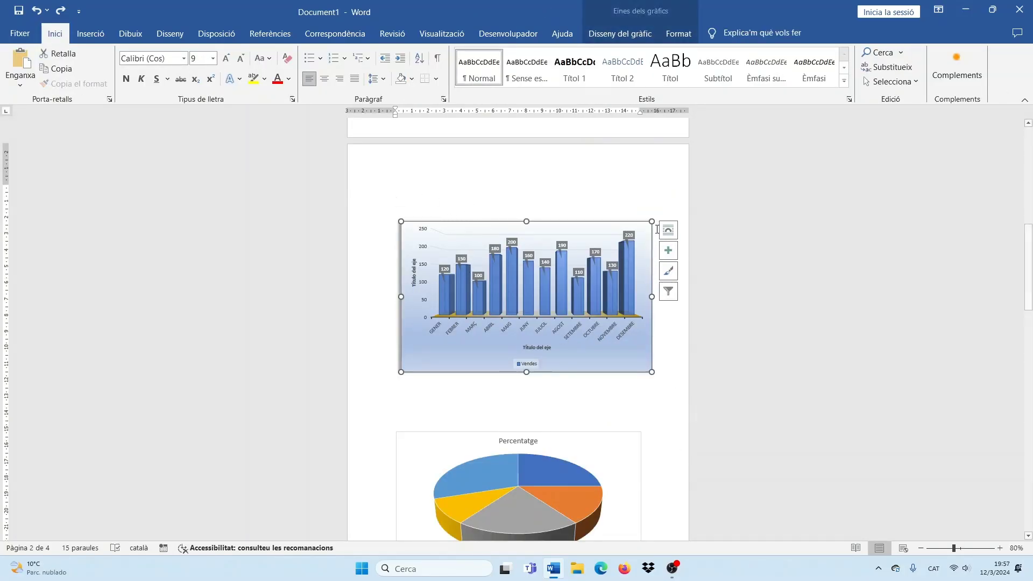
key("ctrl+y")
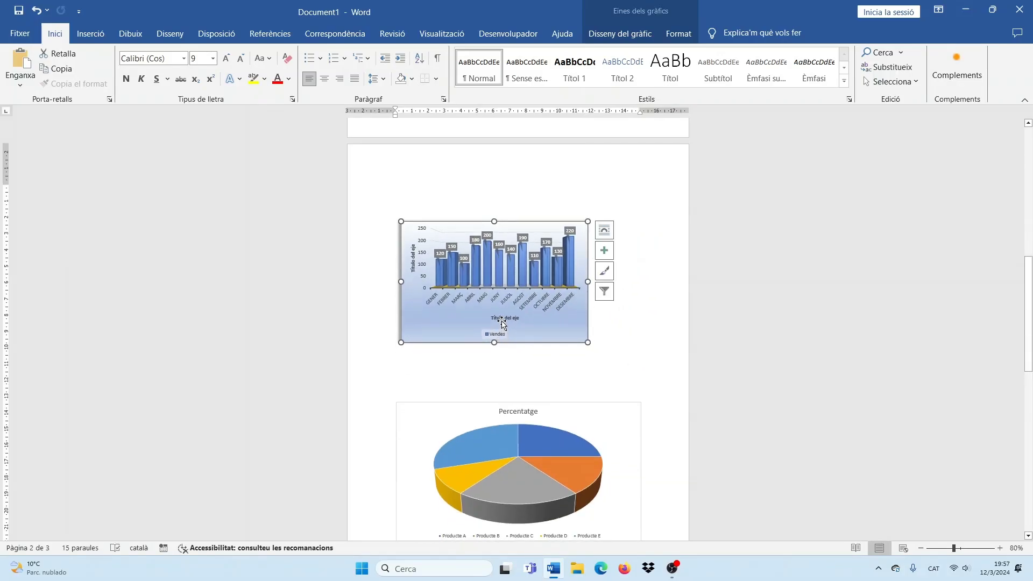
left_click(630, 36)
left_click(56, 87)
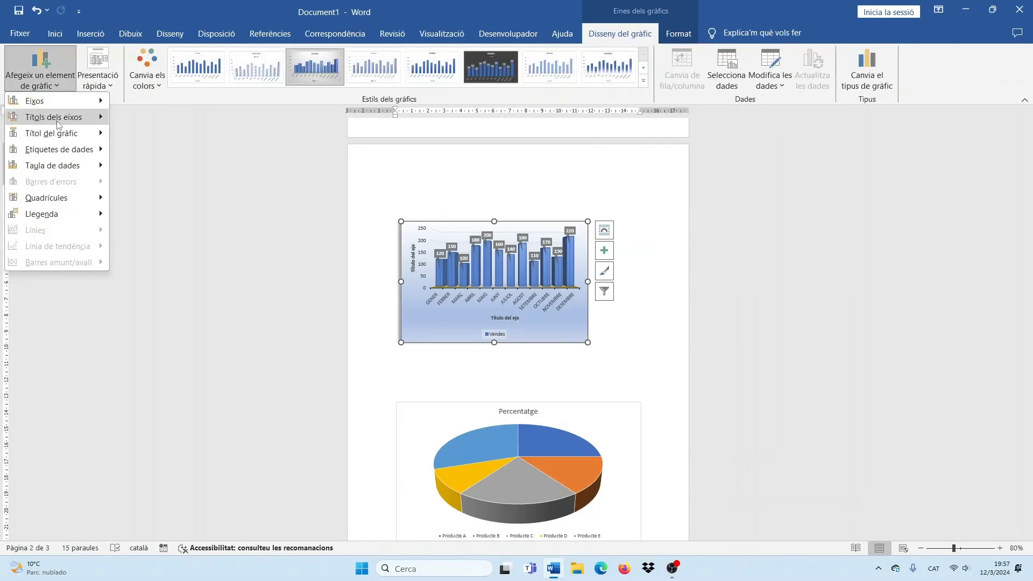
mouse_move(59, 123)
left_click(124, 129)
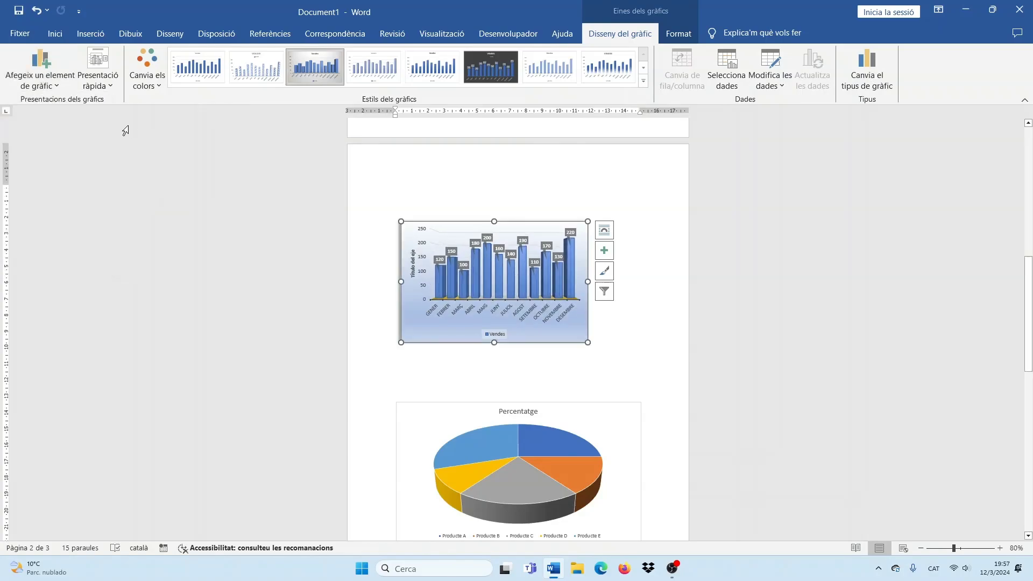
left_click(44, 81)
mouse_move(110, 124)
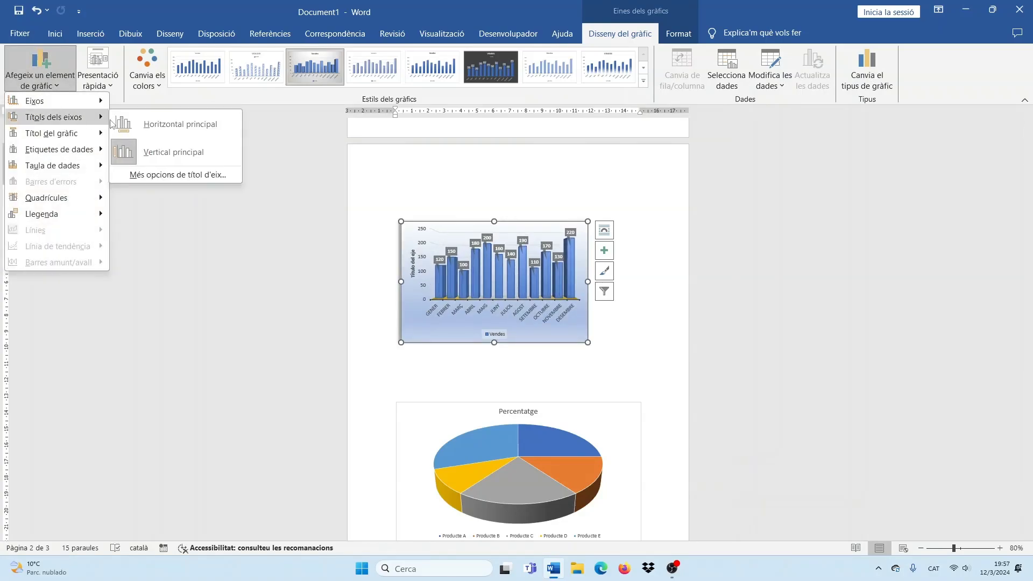
left_click(161, 152)
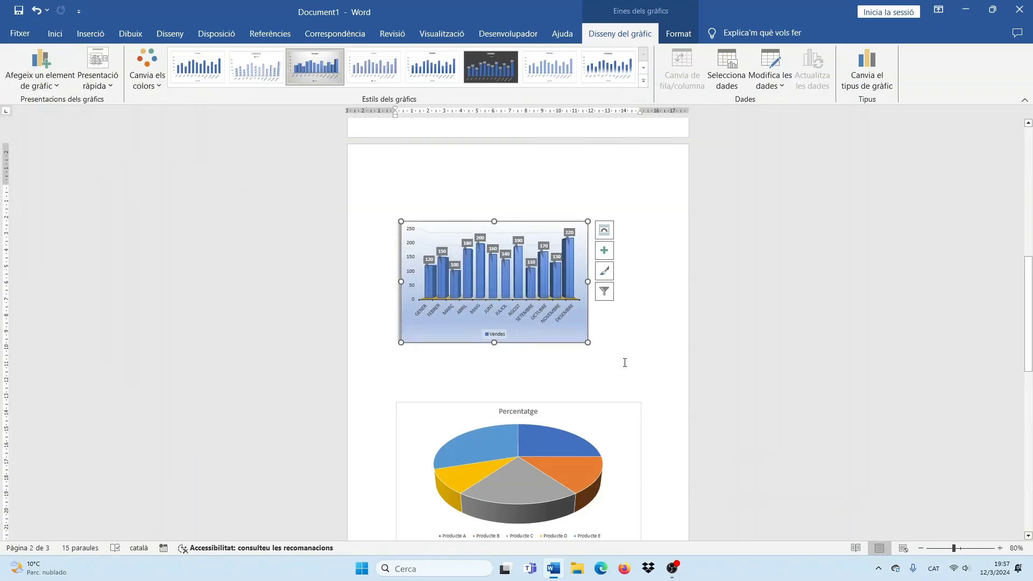
left_click_drag(588, 342, 614, 356)
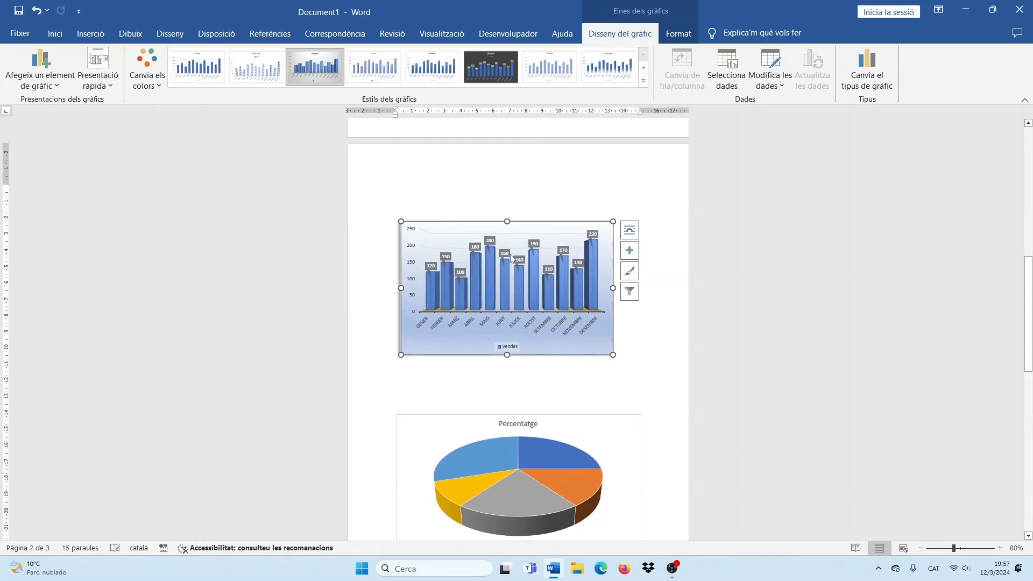
Insert ten paragraphs of sample text above the column chart using the =rand function.
left_click(458, 199)
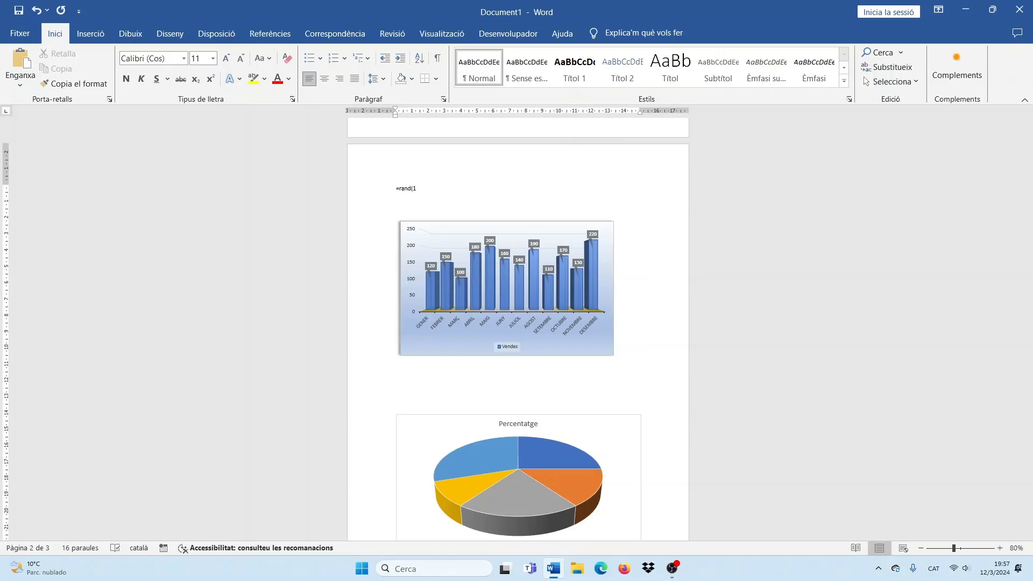
key("Return")
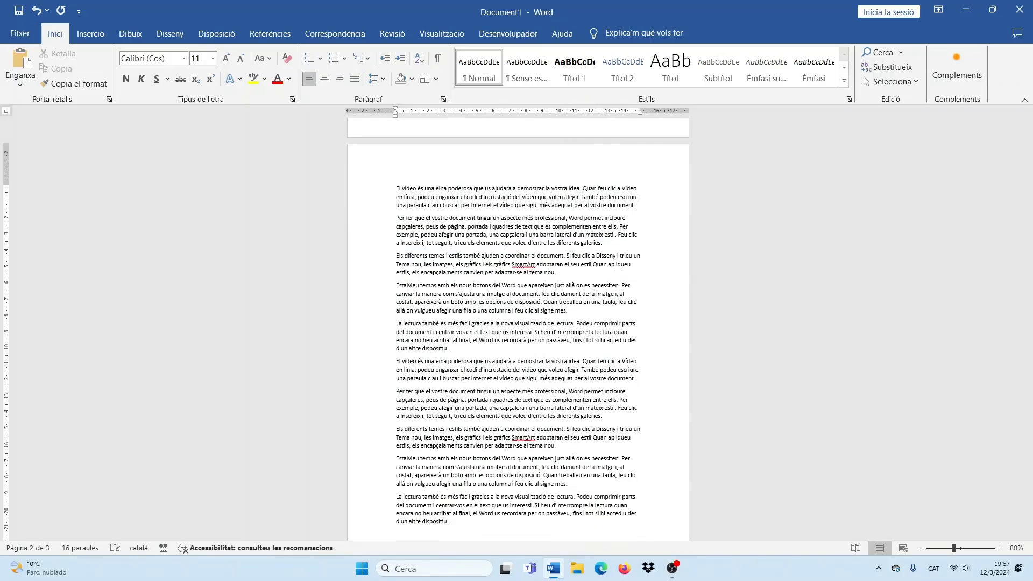
key("ctrl+v")
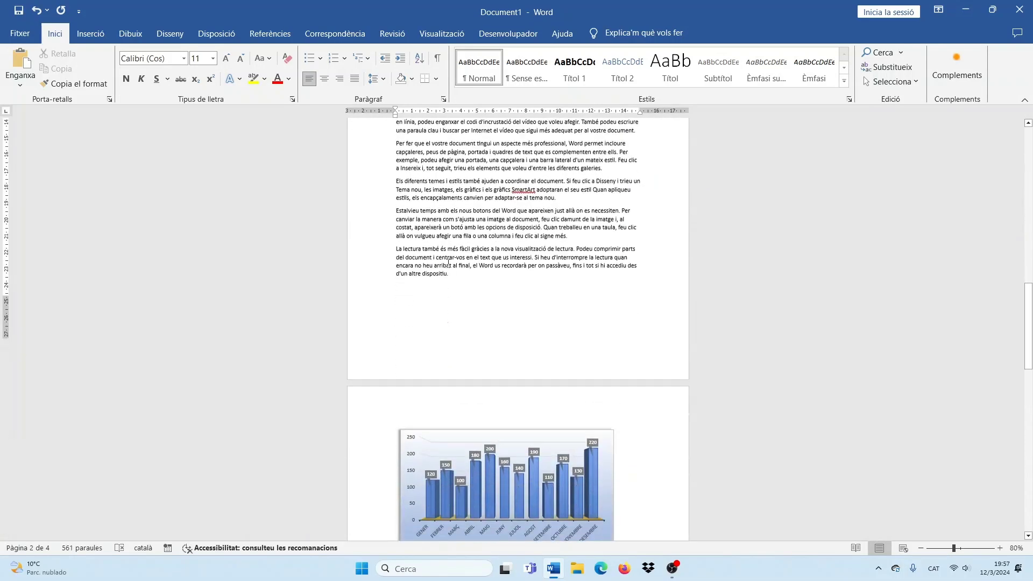
Move the column chart between the last "Per fer que el vostre document" and "Els diferents temes" paragraphs, and shrink it to about two-thirds of the text width.
left_click(468, 407)
left_click_drag(435, 397, 604, 155)
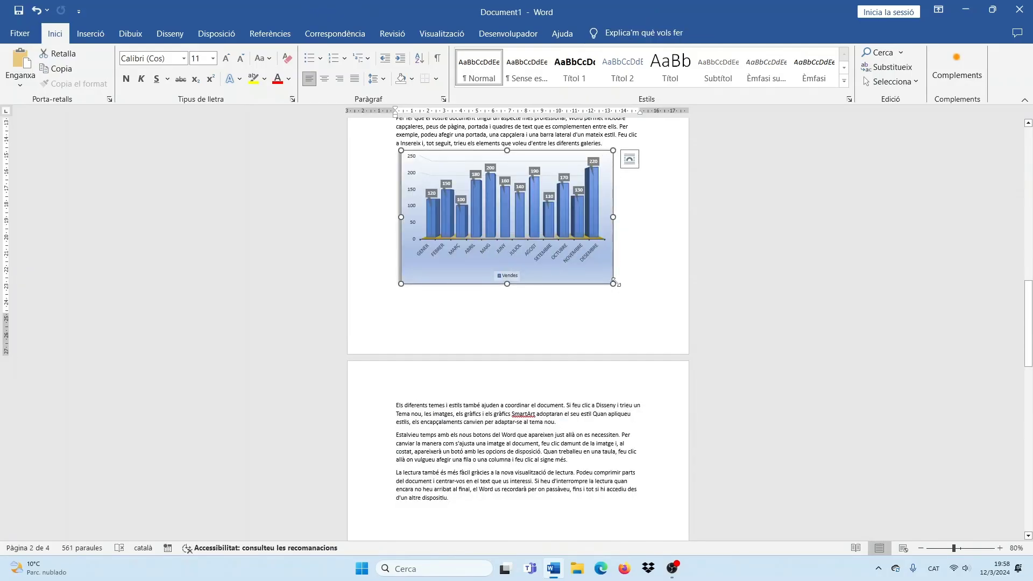
left_click_drag(613, 283, 557, 261)
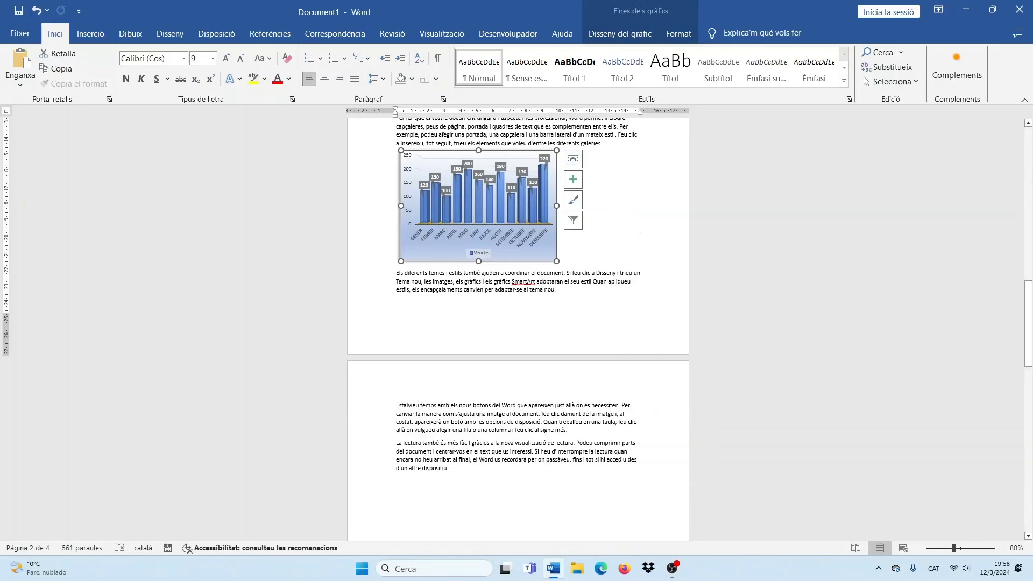
Set the column chart's text wrapping style to Estret (tight) in the advanced layout options.
left_click(574, 160)
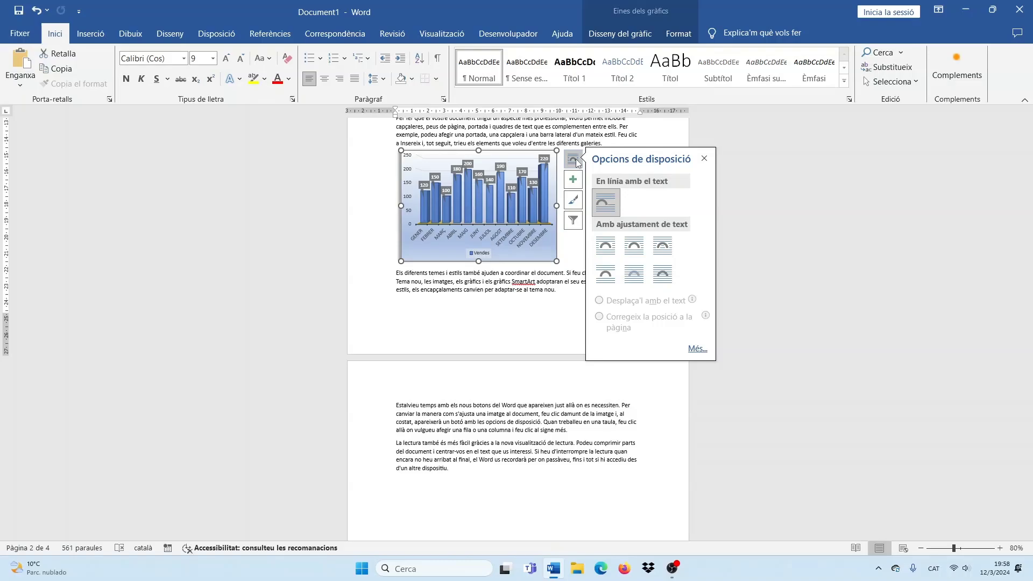
scroll(576, 162, "up", 2)
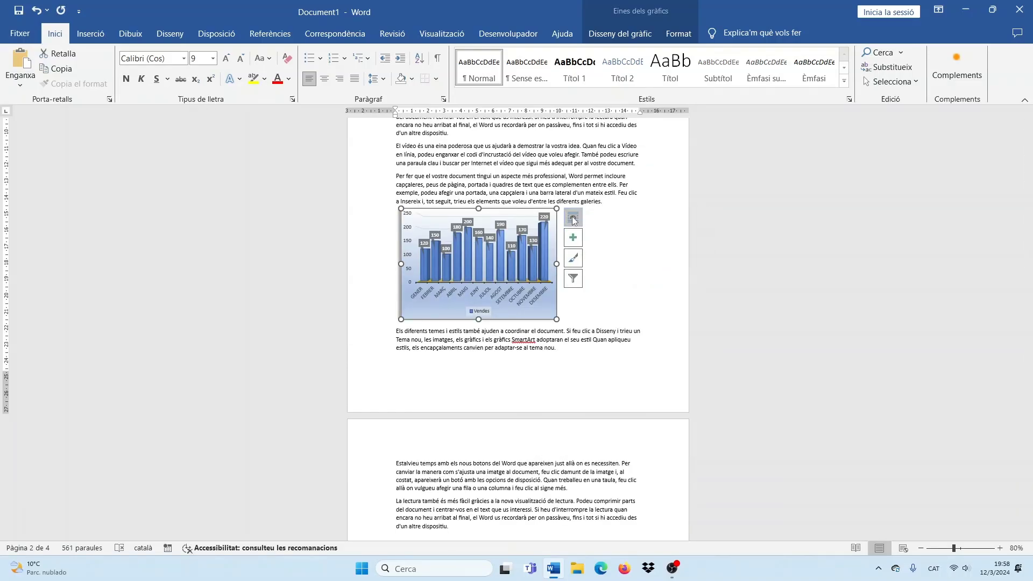
left_click(573, 218)
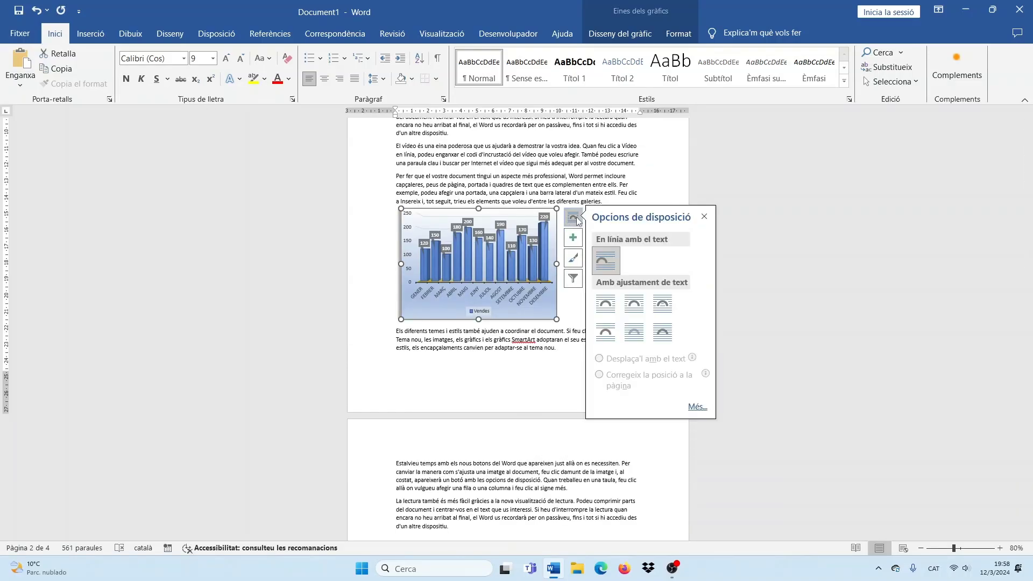
left_click(698, 408)
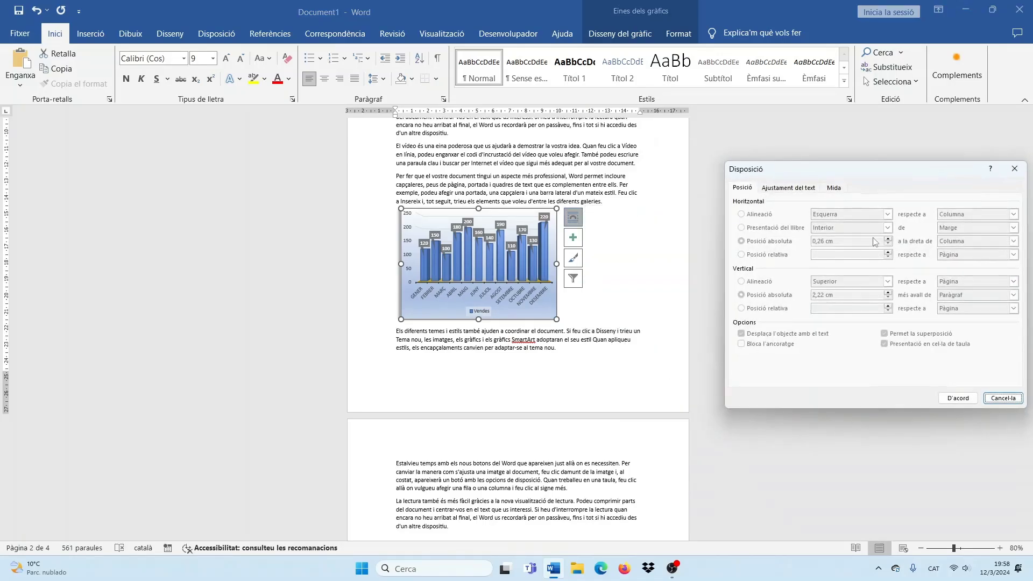
left_click(801, 190)
left_click(825, 230)
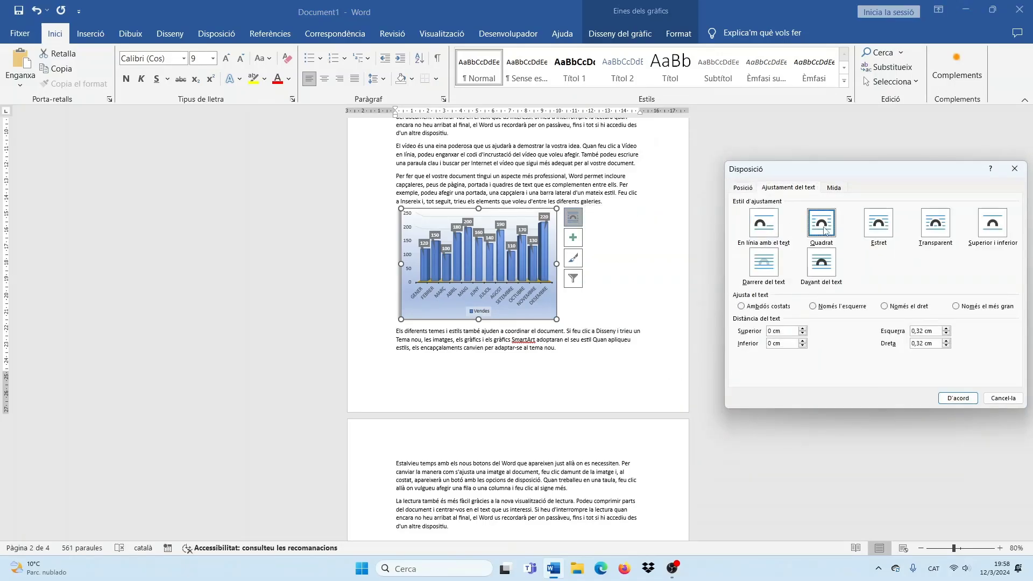
left_click(878, 235)
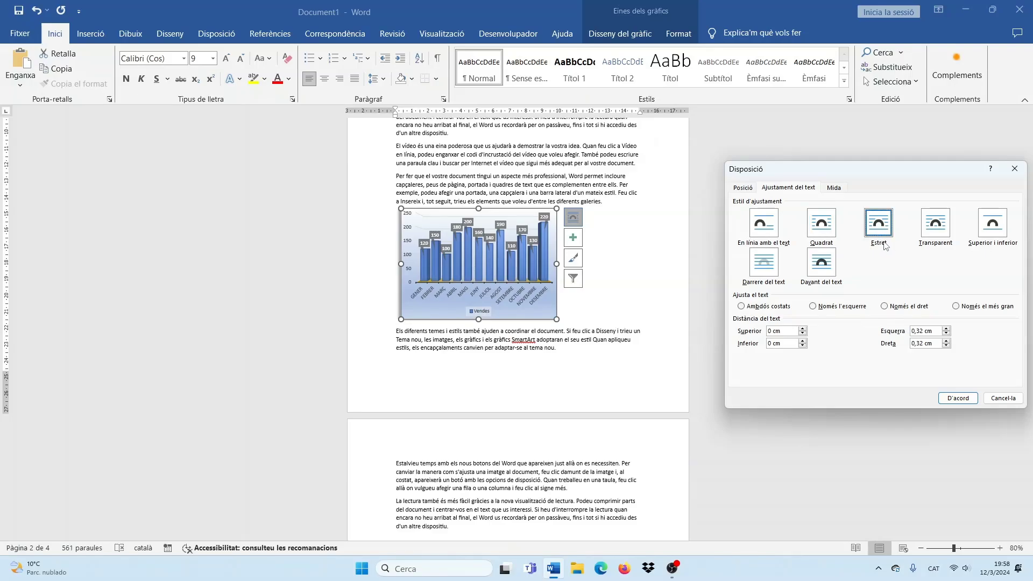
left_click(958, 398)
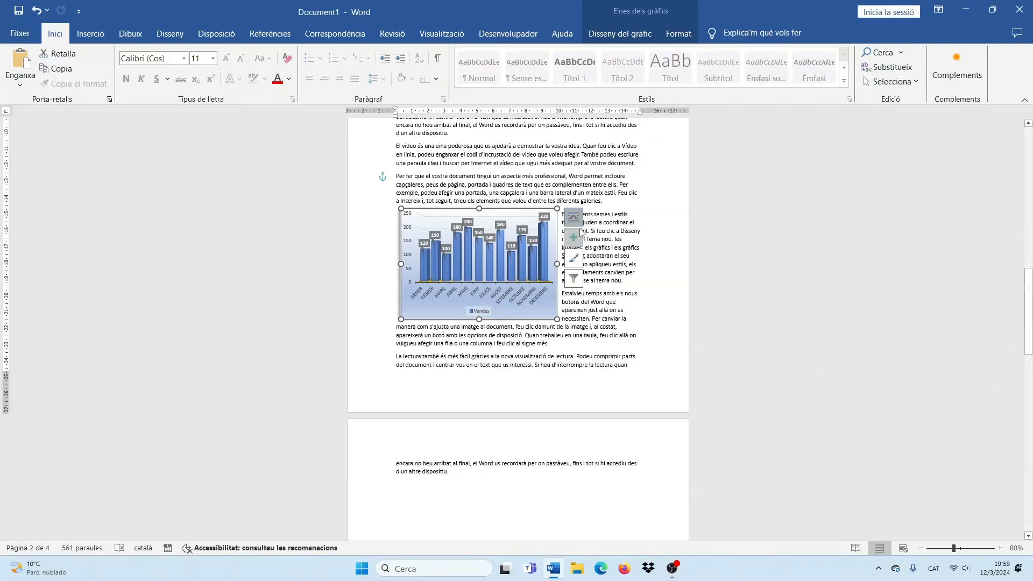
Set the top distance between the column chart and the wrapped text to 1 cm.
left_click(626, 273)
left_click(540, 213)
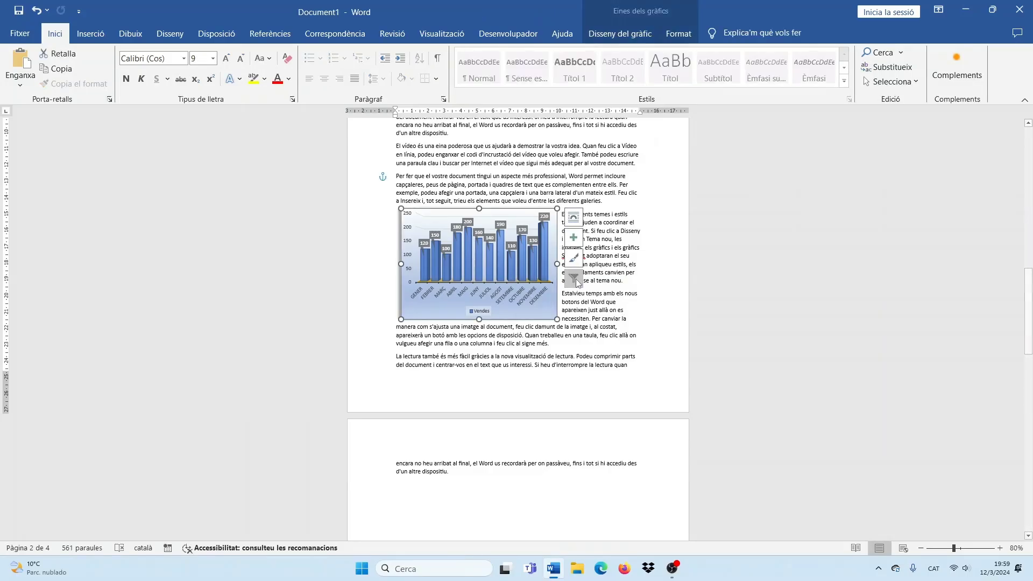
left_click(574, 217)
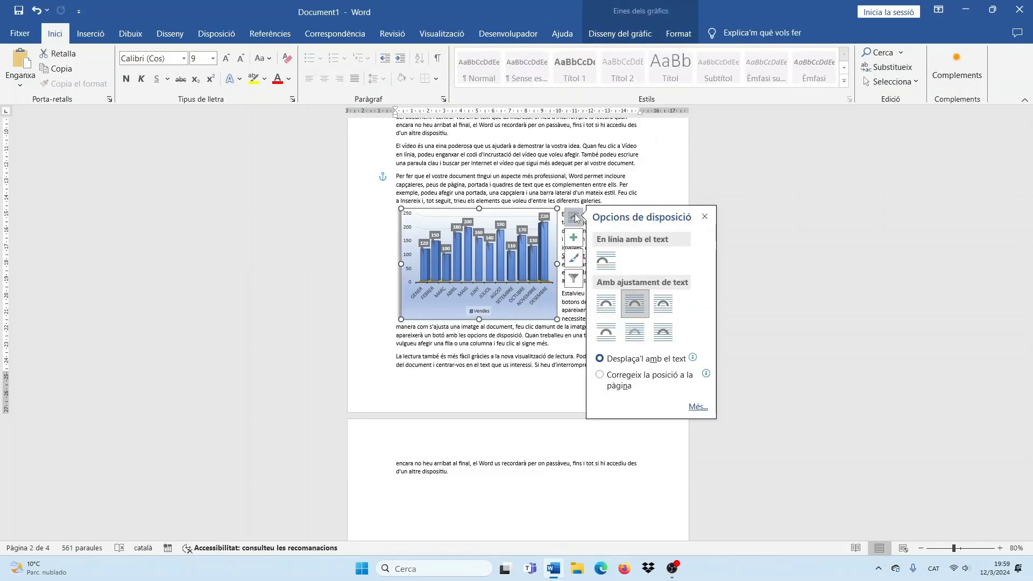
left_click(700, 403)
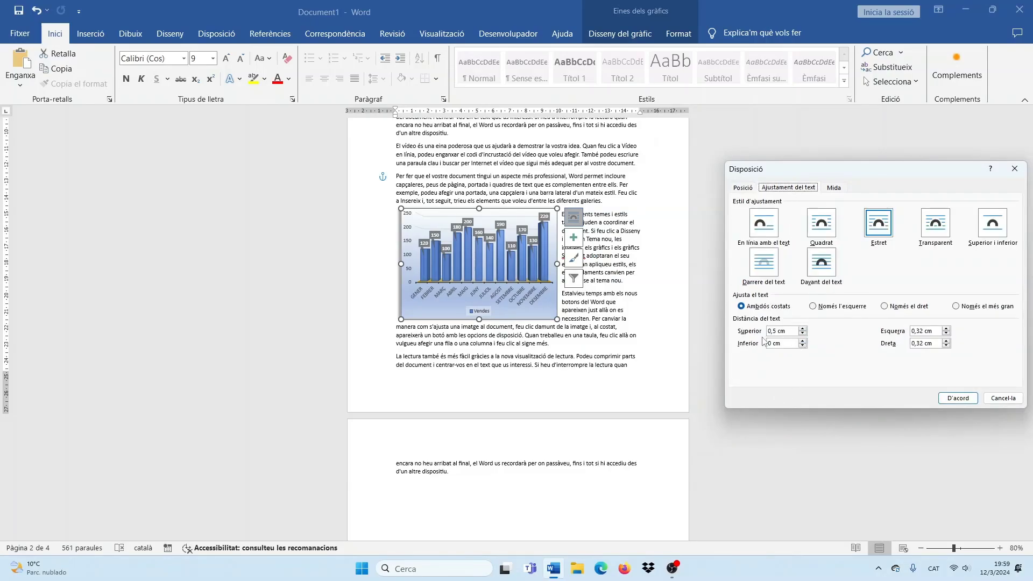
left_click(803, 329)
left_click(803, 328)
left_click(803, 330)
left_click(959, 399)
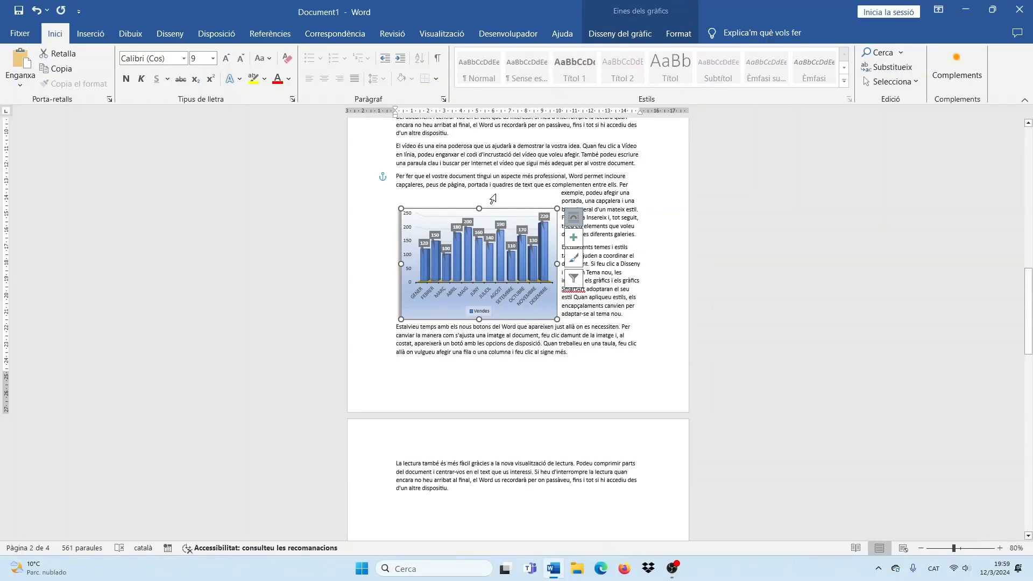
Increase the bottom distance between the column chart and the wrapped text in the advanced layout options.
left_click(575, 219)
left_click(693, 408)
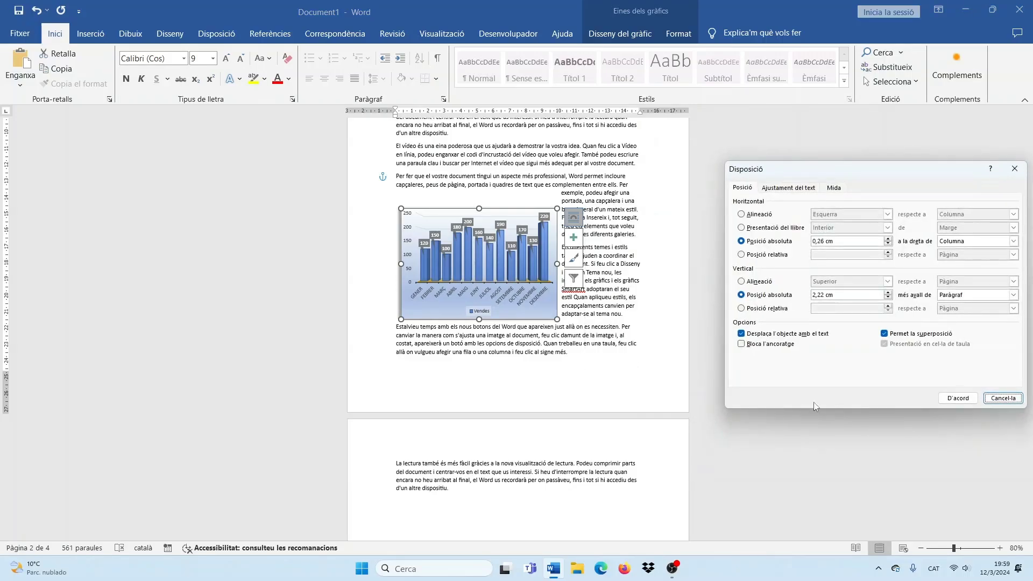
left_click(789, 188)
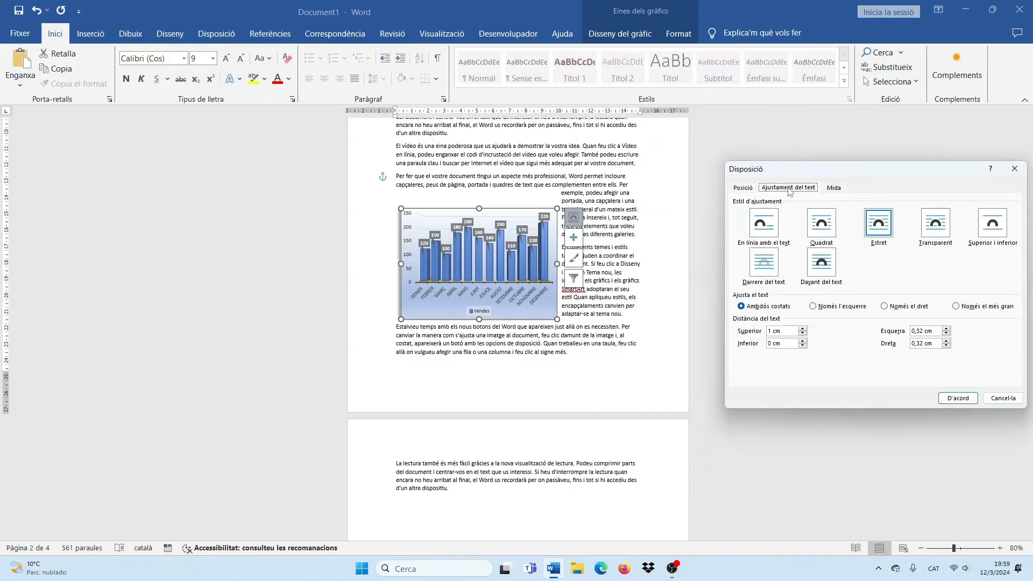
left_click(803, 341)
left_click(802, 341)
left_click(953, 404)
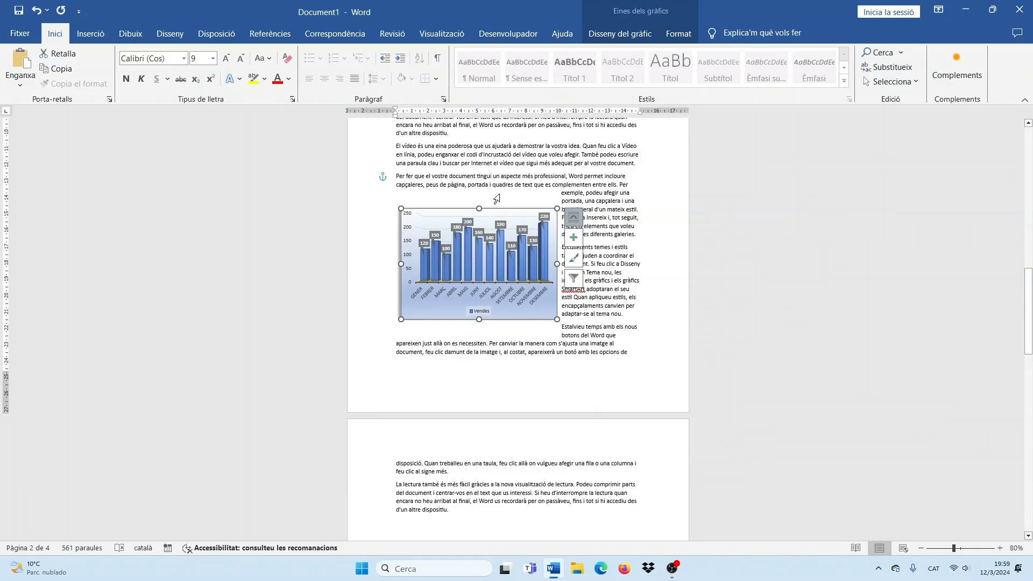
Set the top, bottom, left and right distances between the column chart and the wrapped text to 0,5 cm each.
left_click(574, 218)
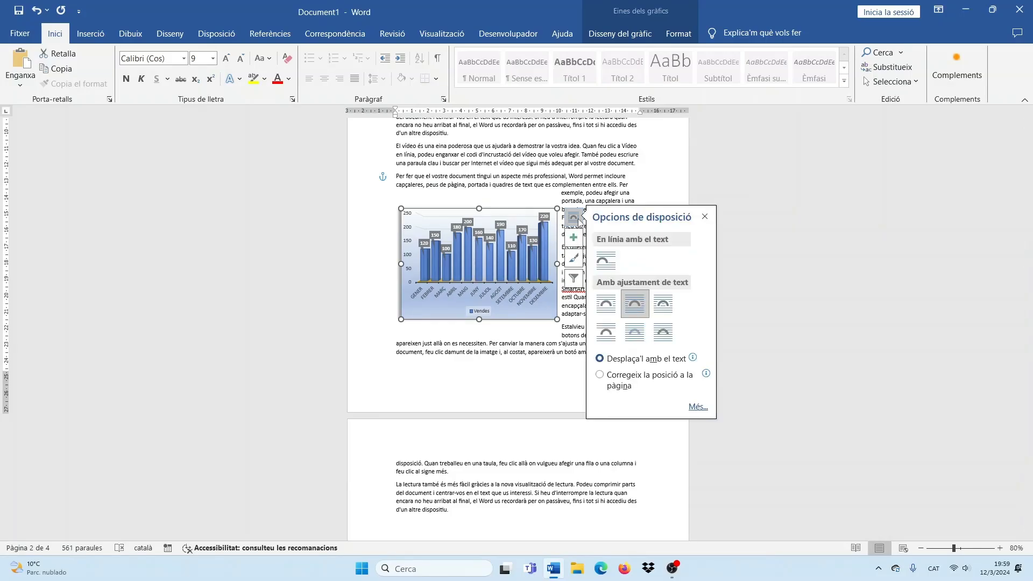
left_click(699, 407)
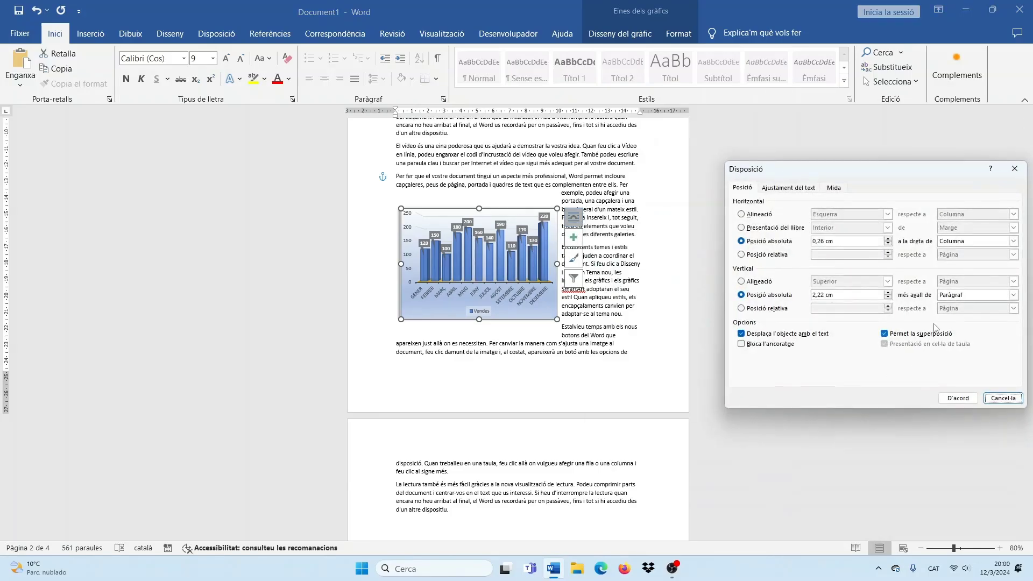
left_click(797, 189)
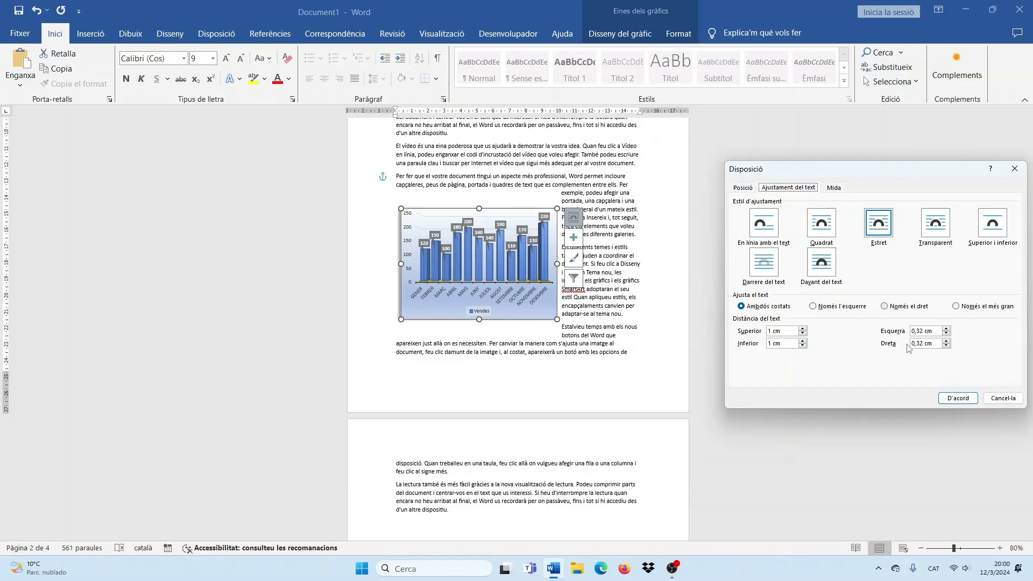
left_click(947, 328)
left_click(947, 341)
left_click(802, 334)
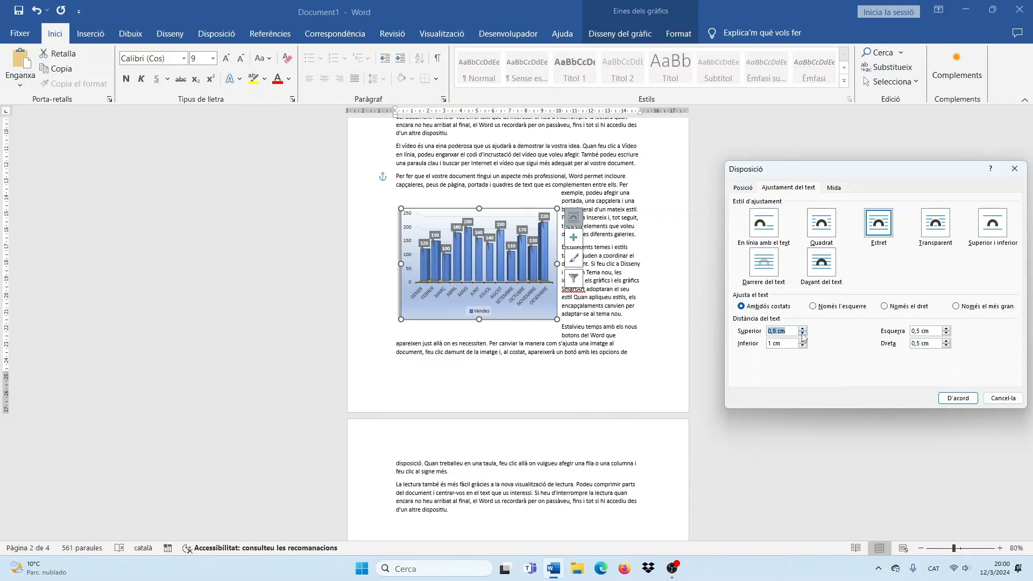
left_click(803, 334)
left_click(803, 346)
left_click(958, 399)
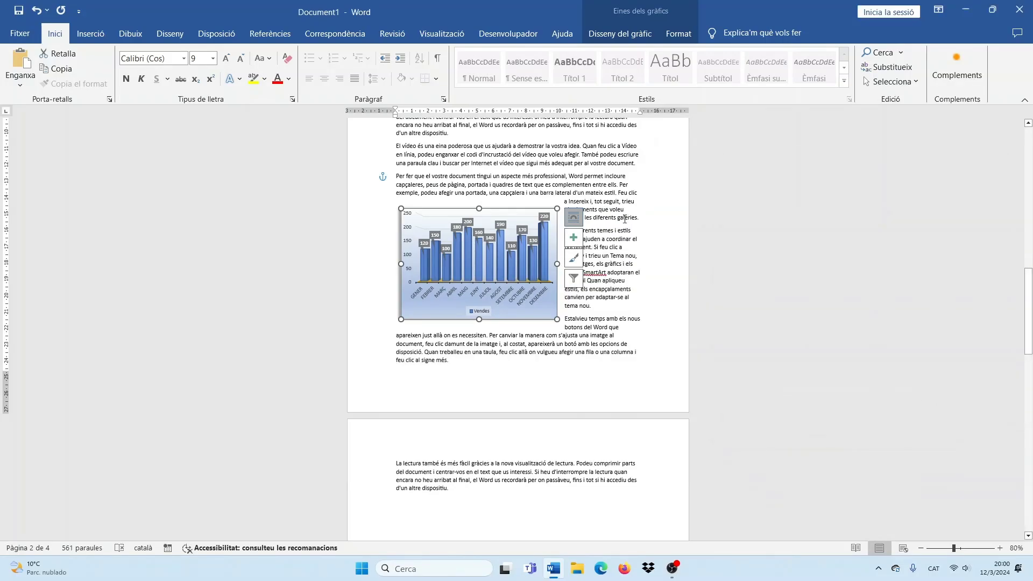
left_click(613, 375)
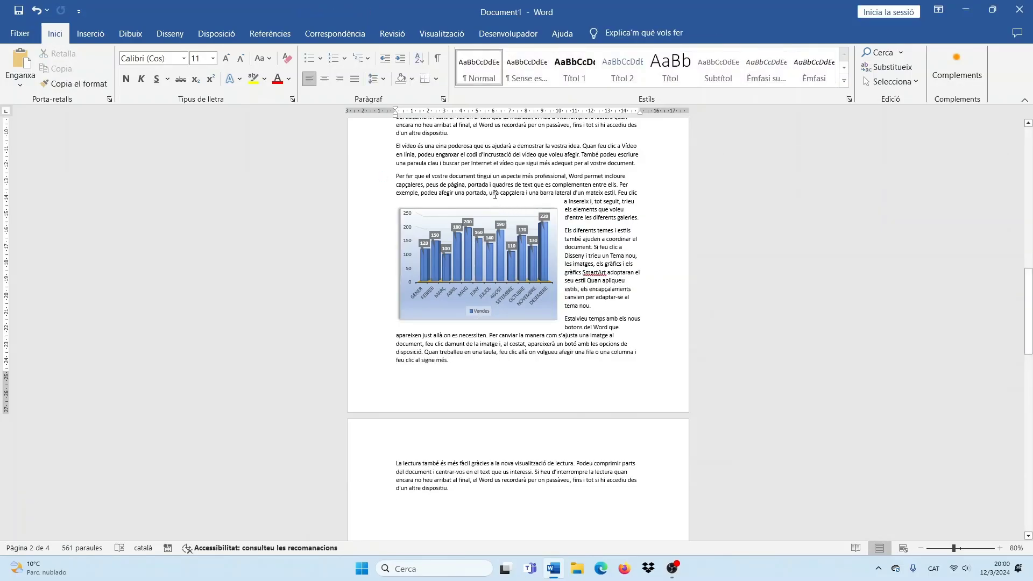
Change the column chart's wrapping style to En línia amb el text (in line with text) in the advanced layout options.
left_click(528, 212)
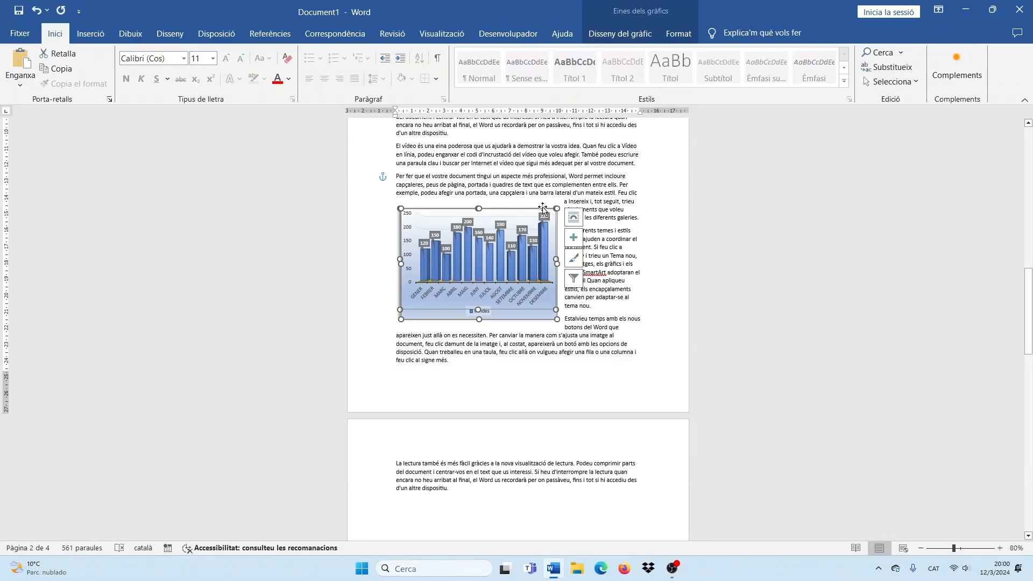
left_click(577, 220)
left_click(696, 408)
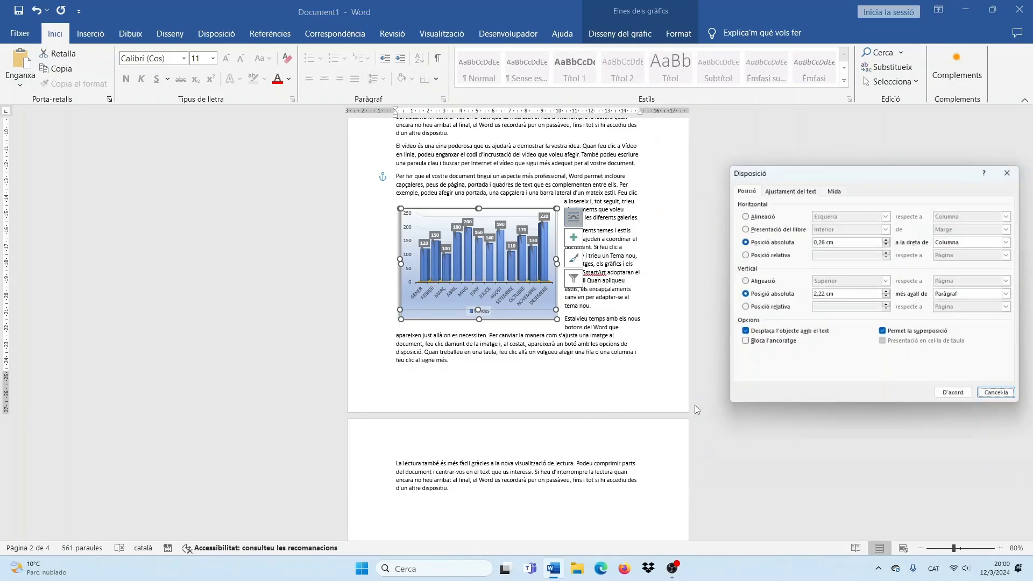
left_click(780, 188)
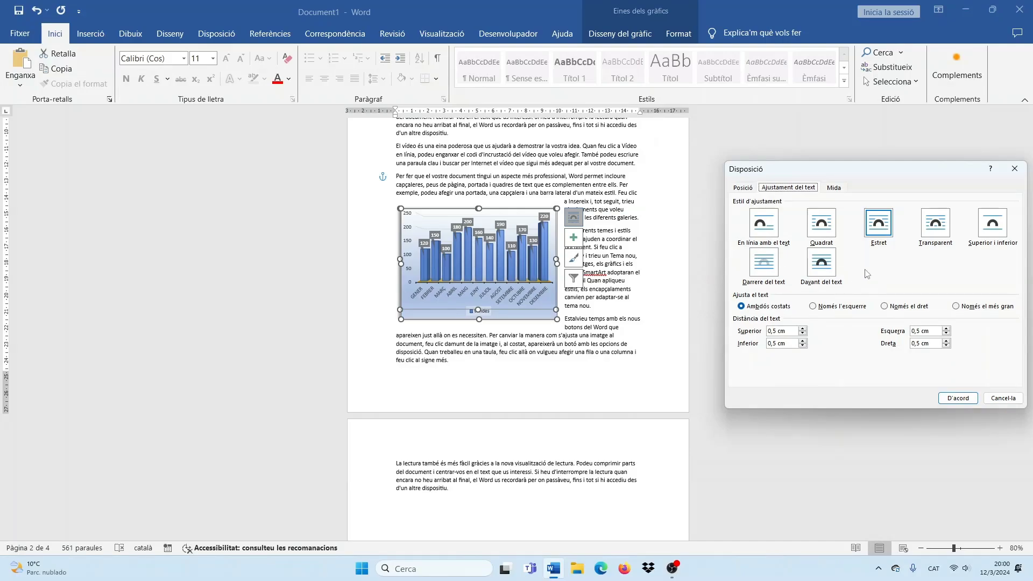
left_click(767, 227)
left_click(974, 399)
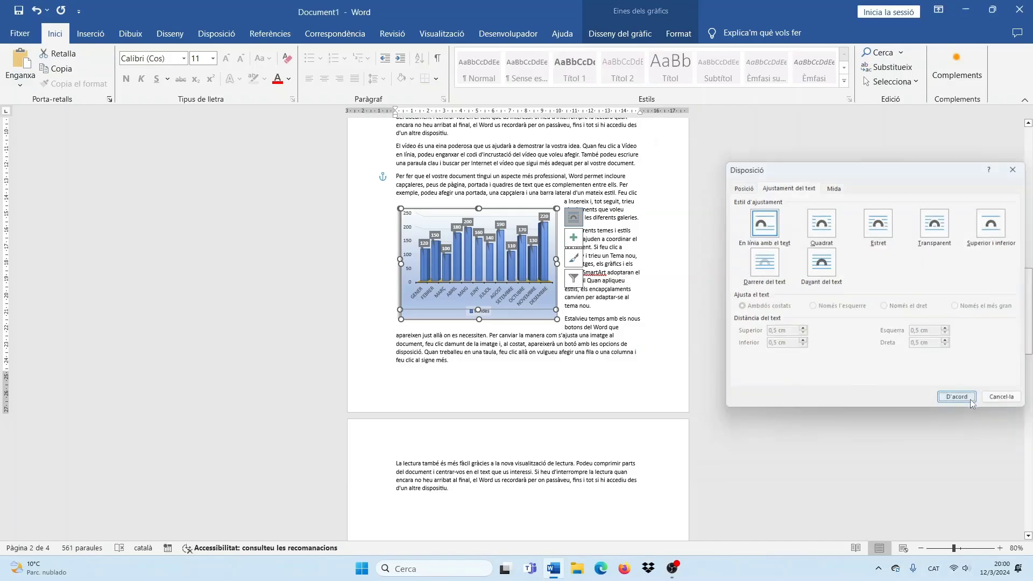
left_click(619, 202)
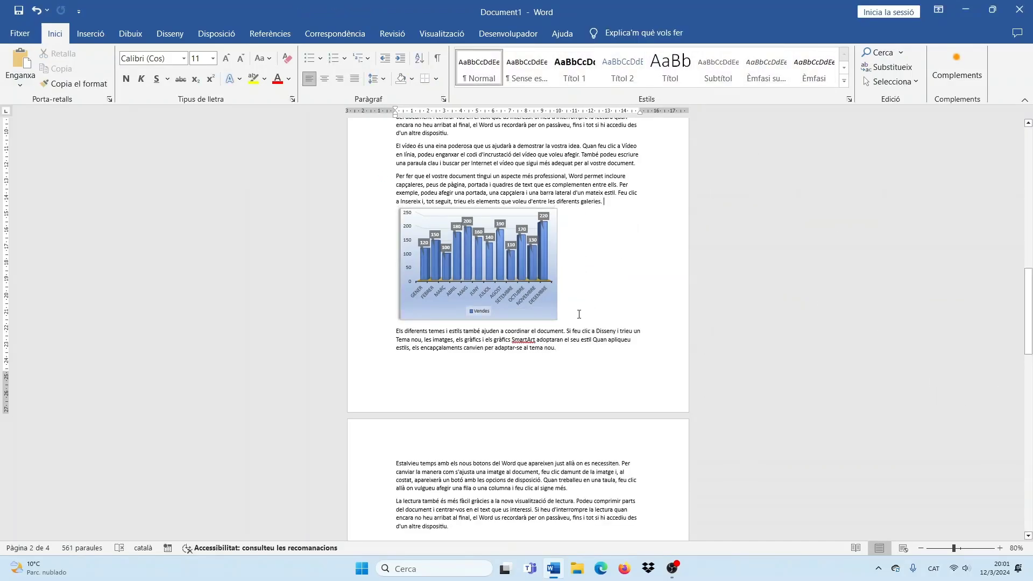
Insert a caption below the column chart, using a new label "Gràfic" and the caption text "Vendes".
left_click(1000, 548)
left_click(1000, 548)
left_click(1000, 548)
left_click(1000, 548)
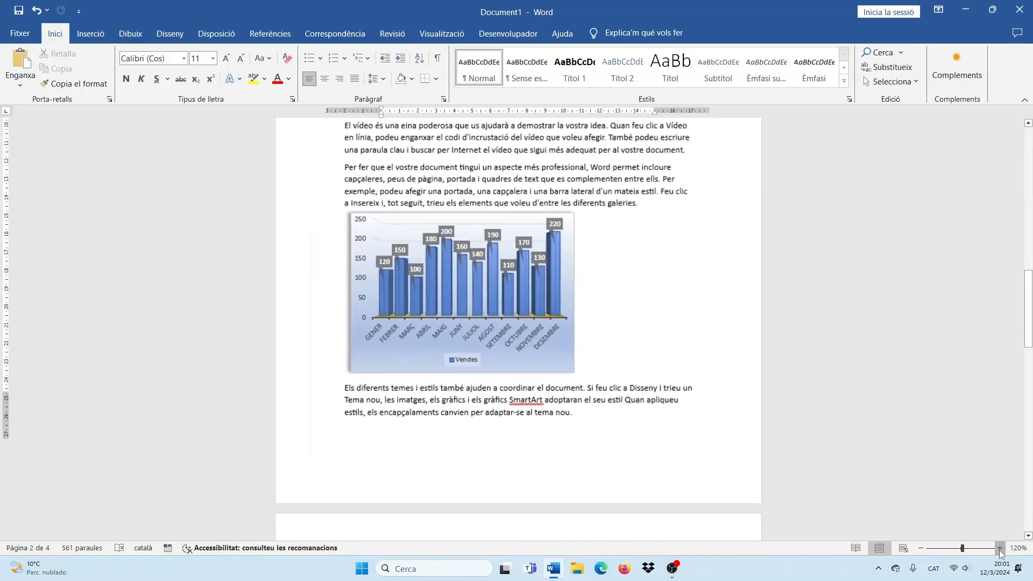
left_click(1000, 547)
left_click(578, 393)
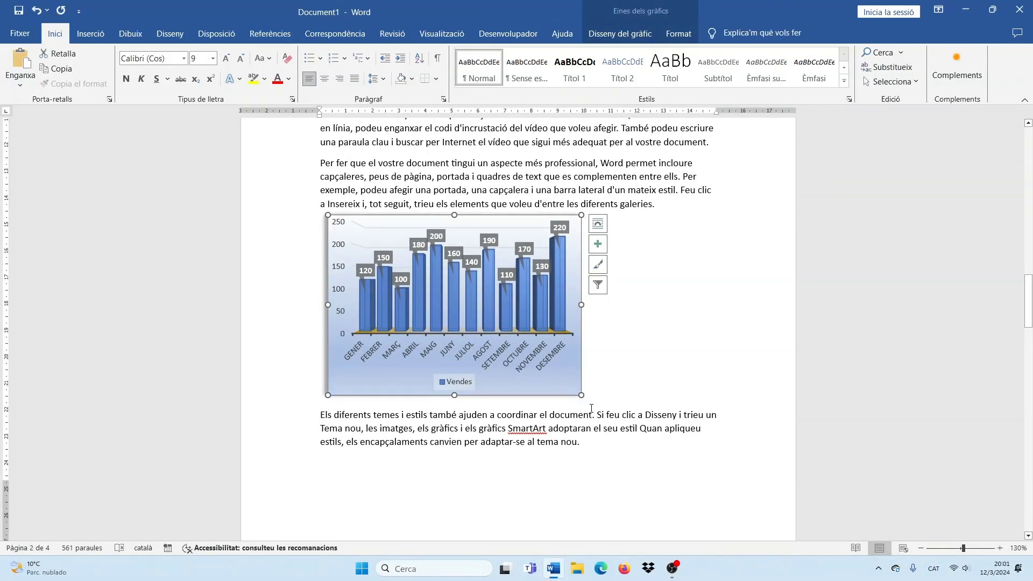
right_click(577, 389)
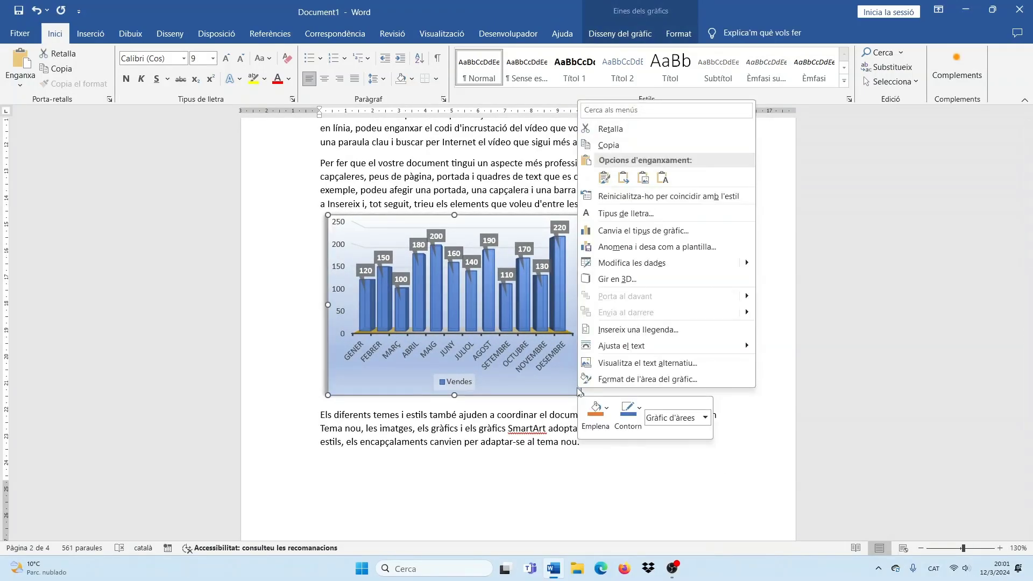
left_click(624, 330)
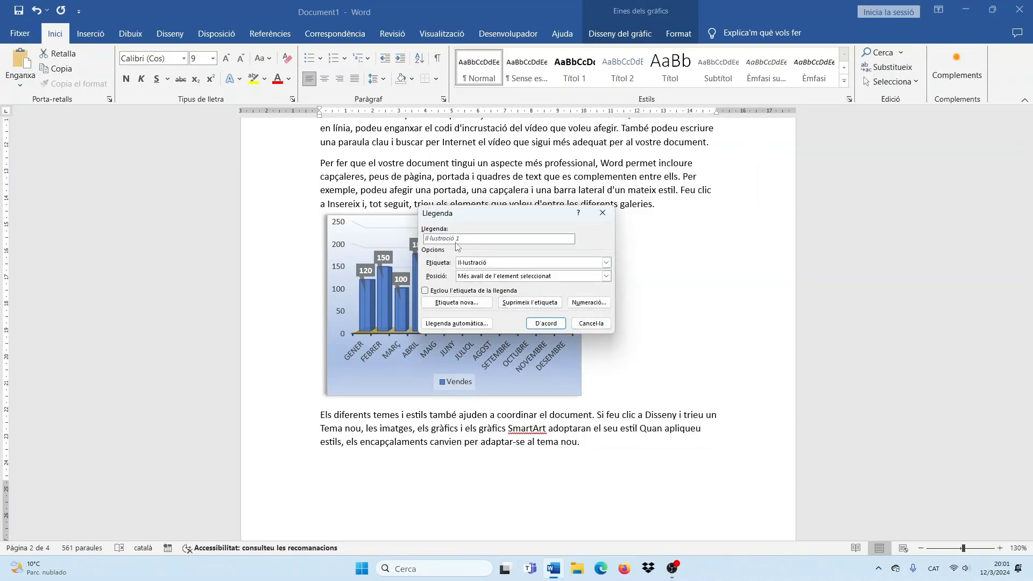
left_click(452, 303)
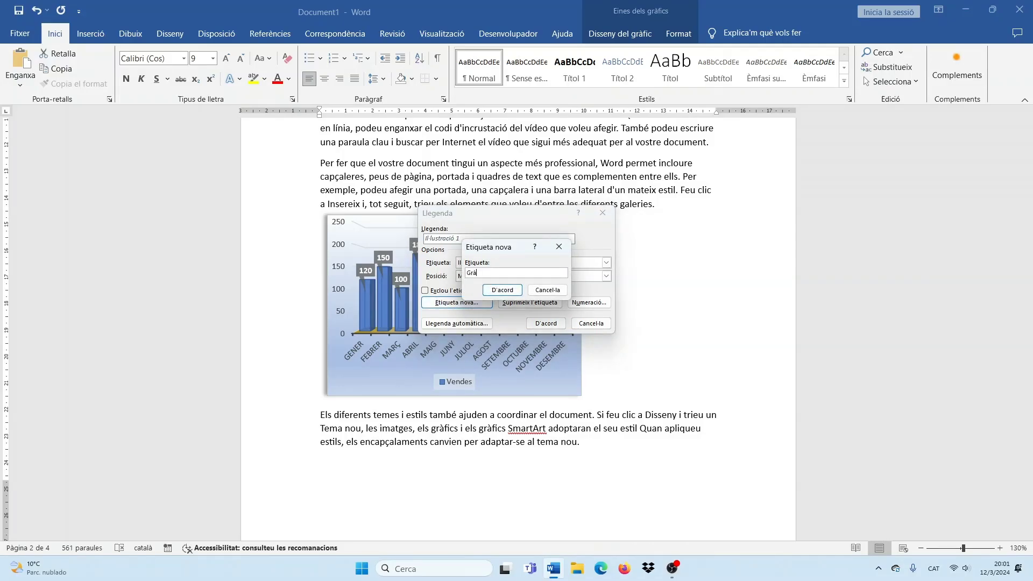
left_click(501, 291)
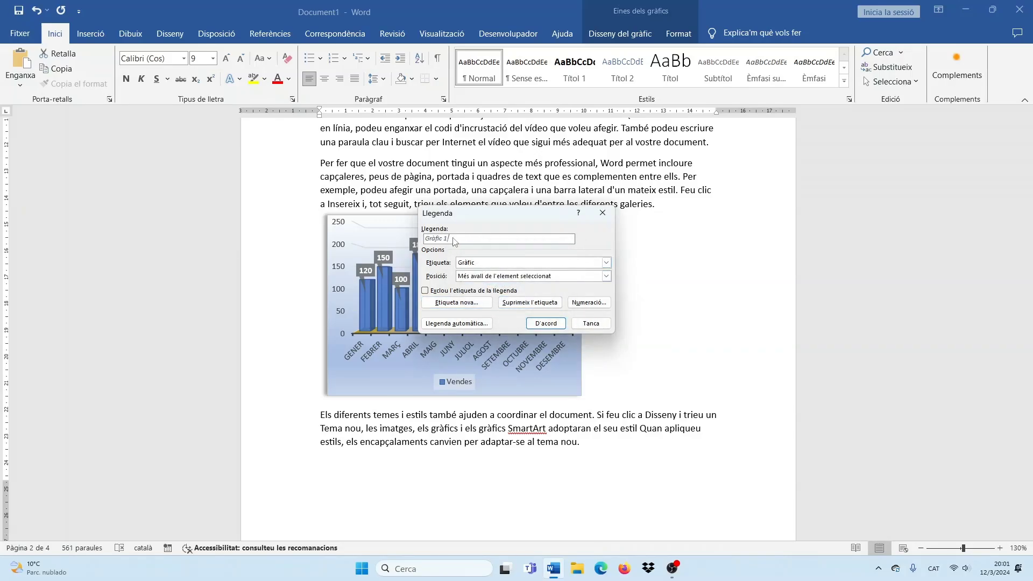
type("Vendes")
left_click(546, 323)
Insert a caption below the Percentatge pie chart with the label Gràfic and the text "Productes".
scroll(573, 332, "down", 10)
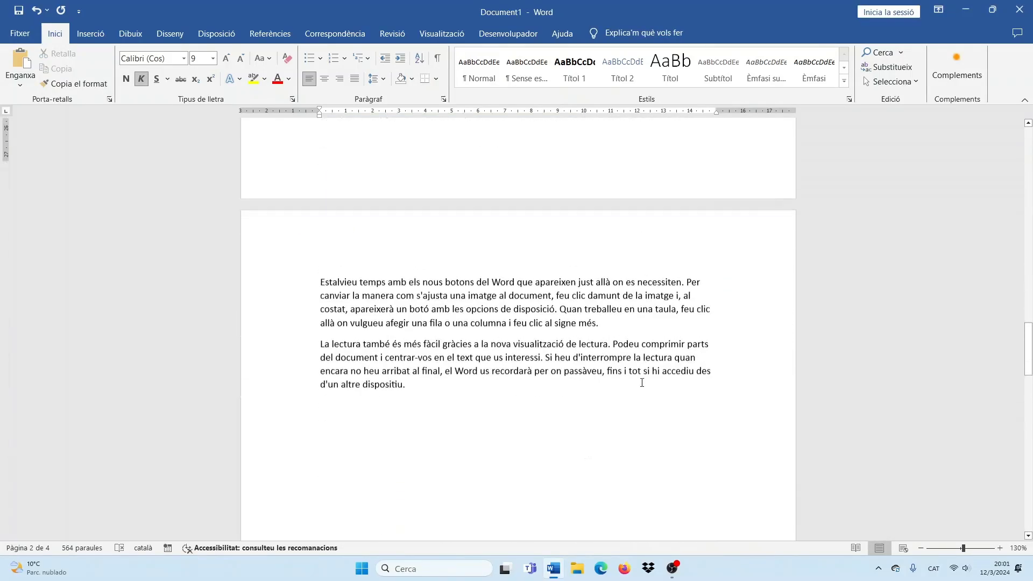
scroll(643, 382, "down", 3)
left_click(639, 278)
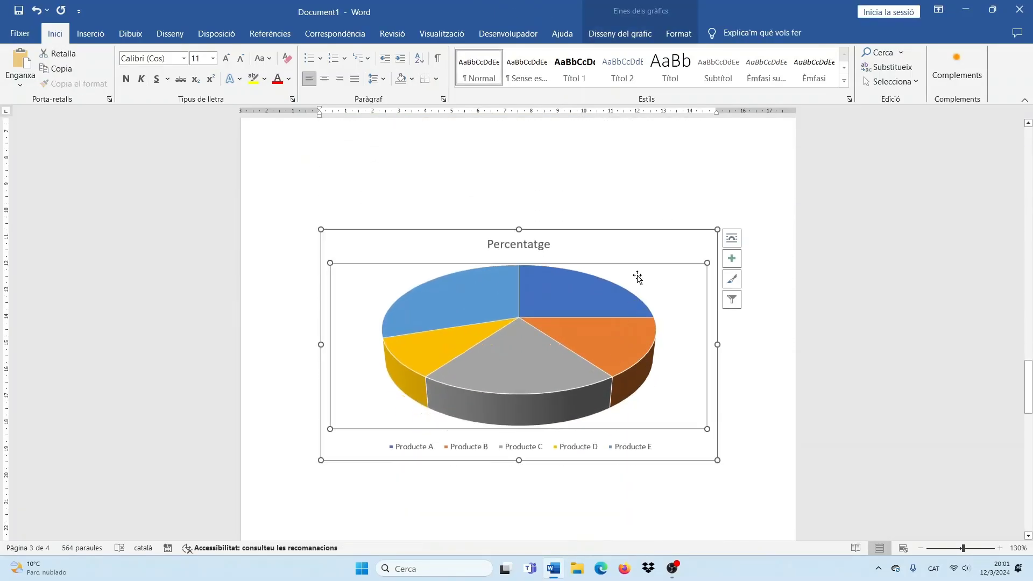
right_click(708, 246)
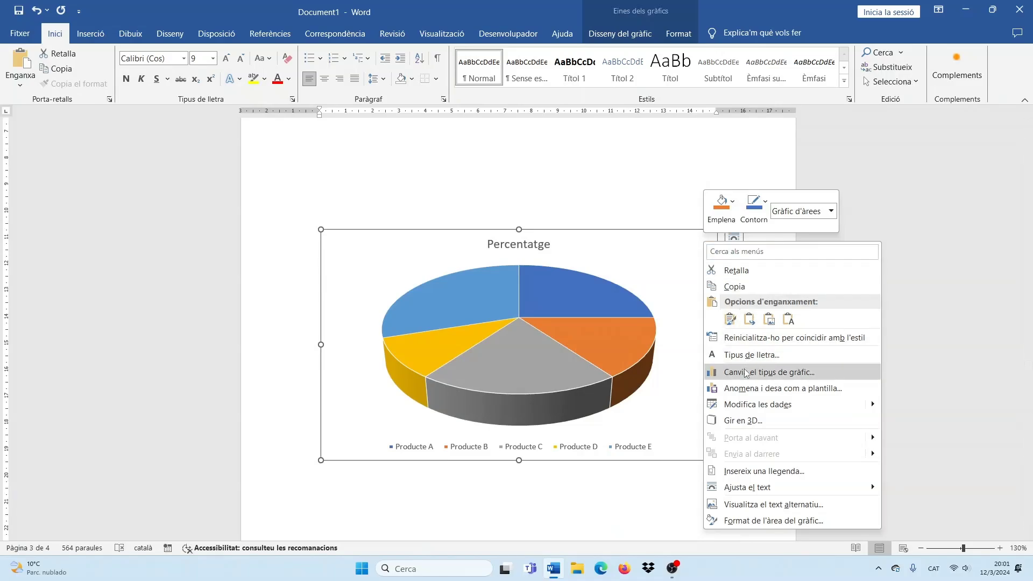
left_click(760, 471)
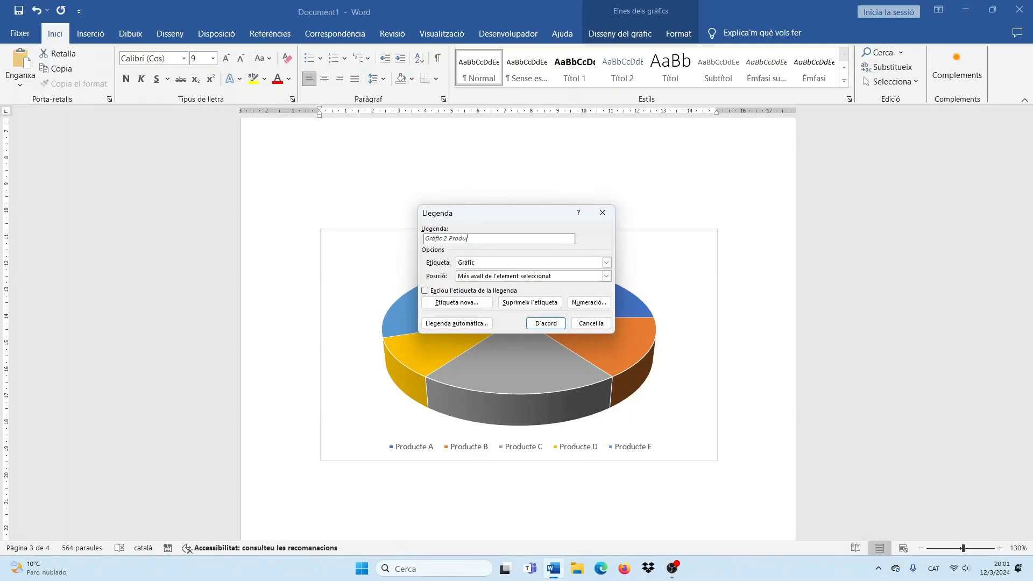
type("Productes")
left_click(546, 324)
Insert a caption below the Temperatures line chart with the label Gràfic and the text "Temperatures".
scroll(433, 339, "down", 5)
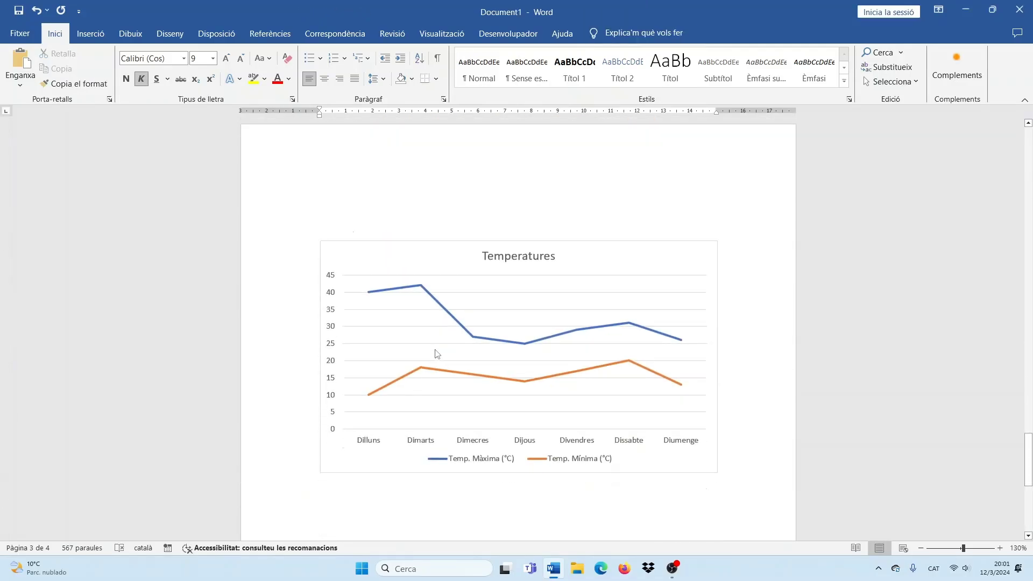
left_click(586, 225)
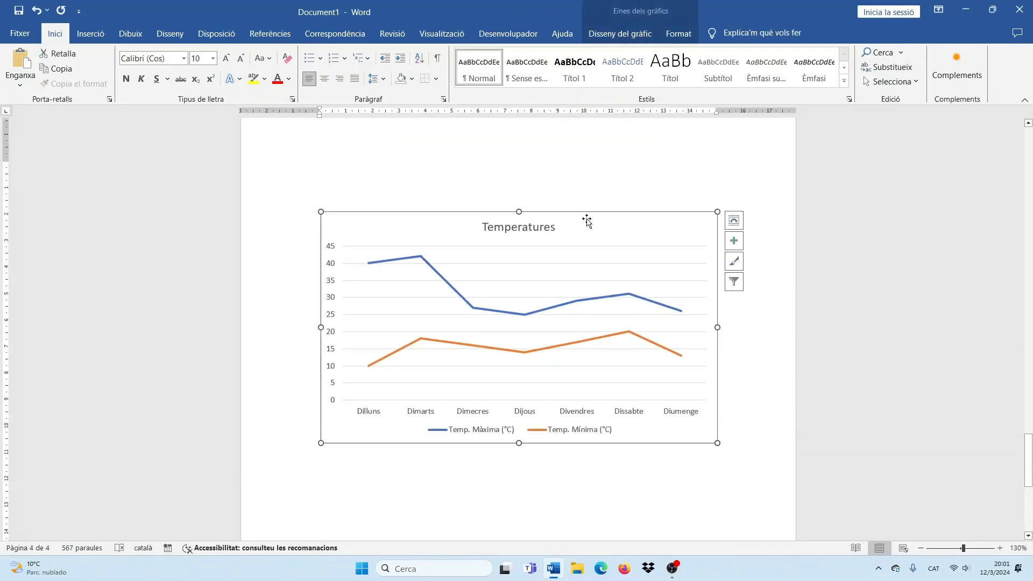
right_click(586, 225)
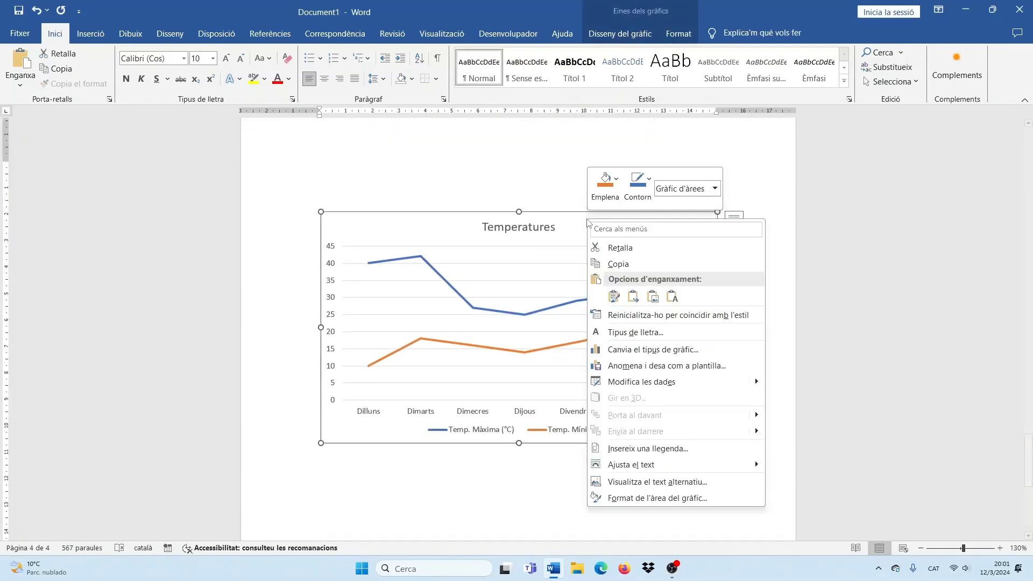
left_click(638, 449)
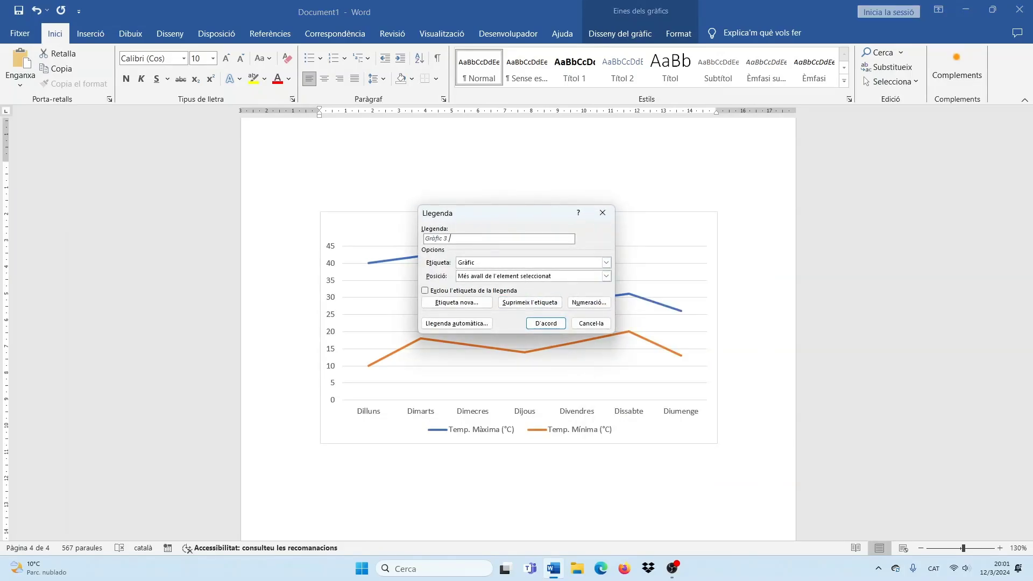
type("T")
left_click(557, 325)
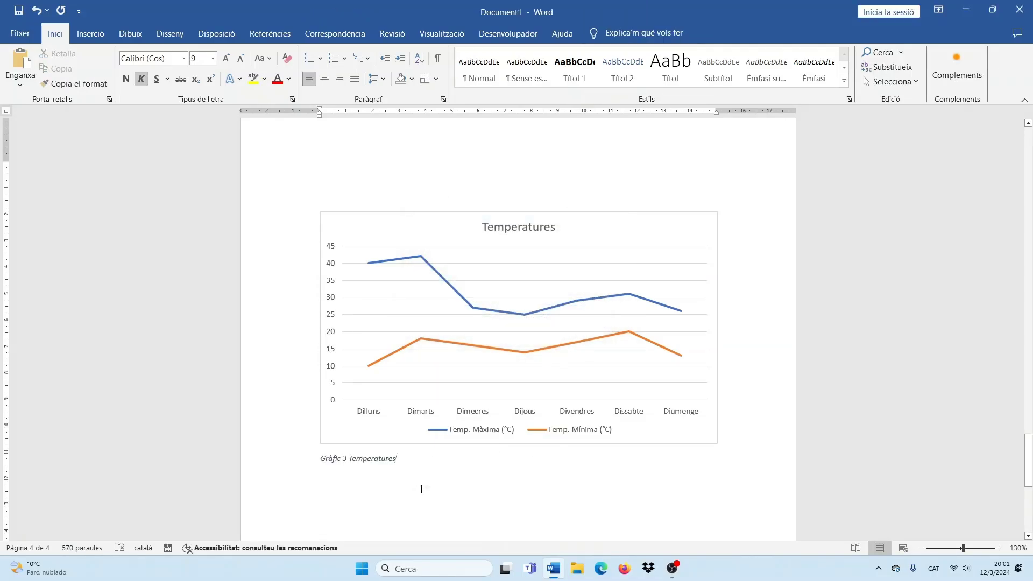
Insert an index of illustrations for the Gràfic captions on the first page, in the empty space below the table.
scroll(422, 488, "up", 1)
scroll(448, 423, "up", 4)
scroll(448, 424, "up", 20)
scroll(448, 424, "up", 14)
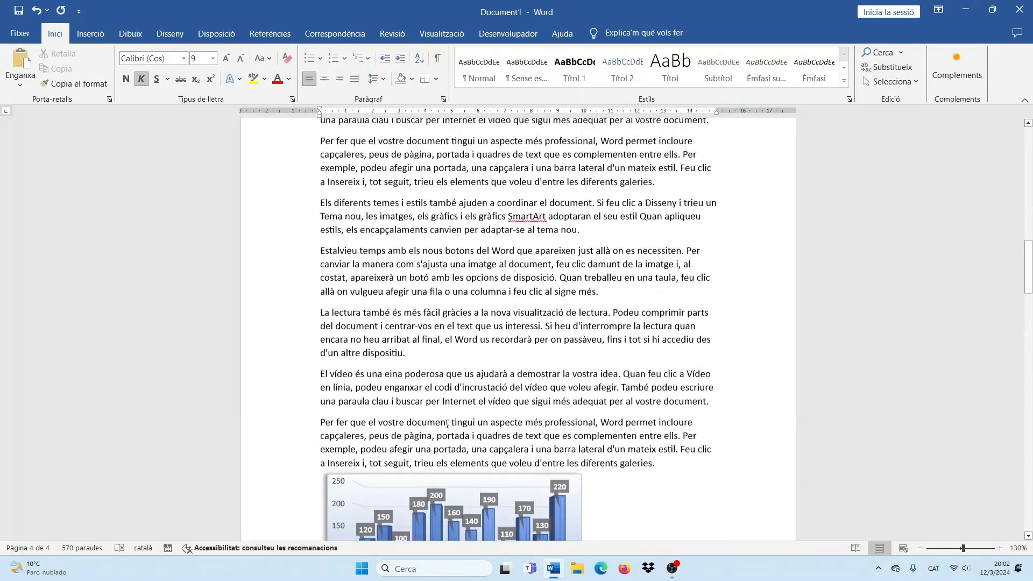
scroll(447, 423, "down", 6)
left_click(572, 245)
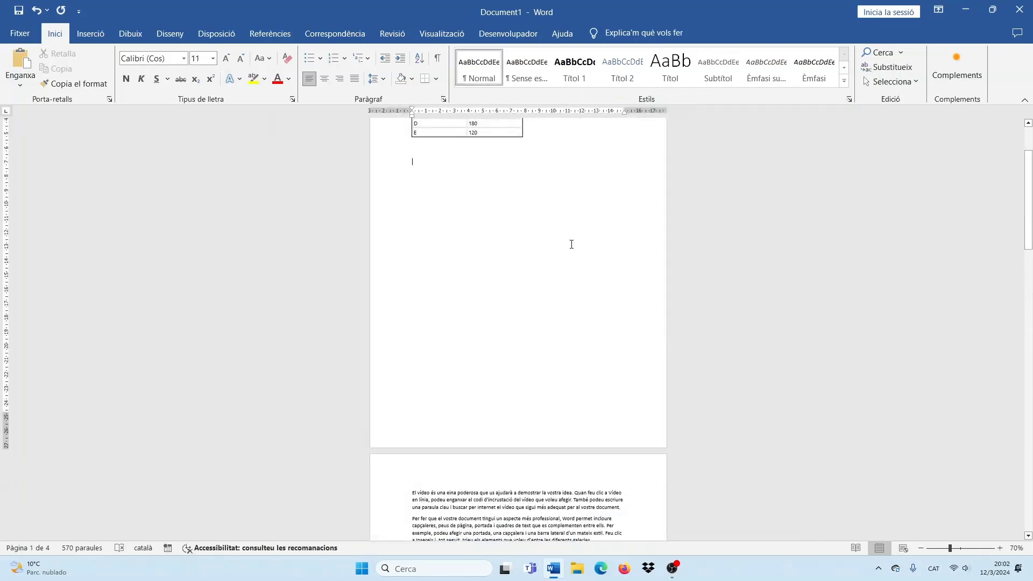
left_click(270, 34)
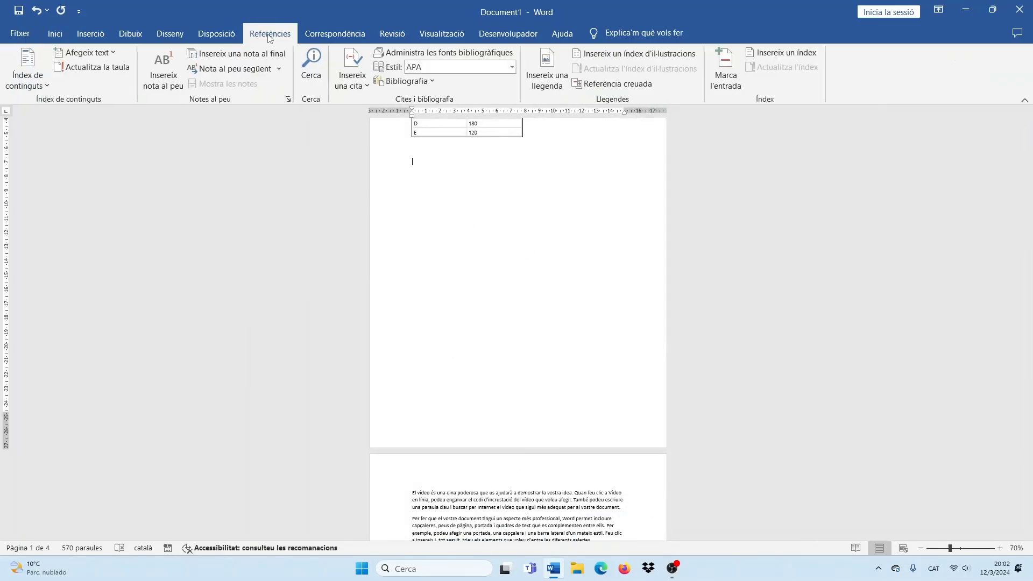
left_click(620, 57)
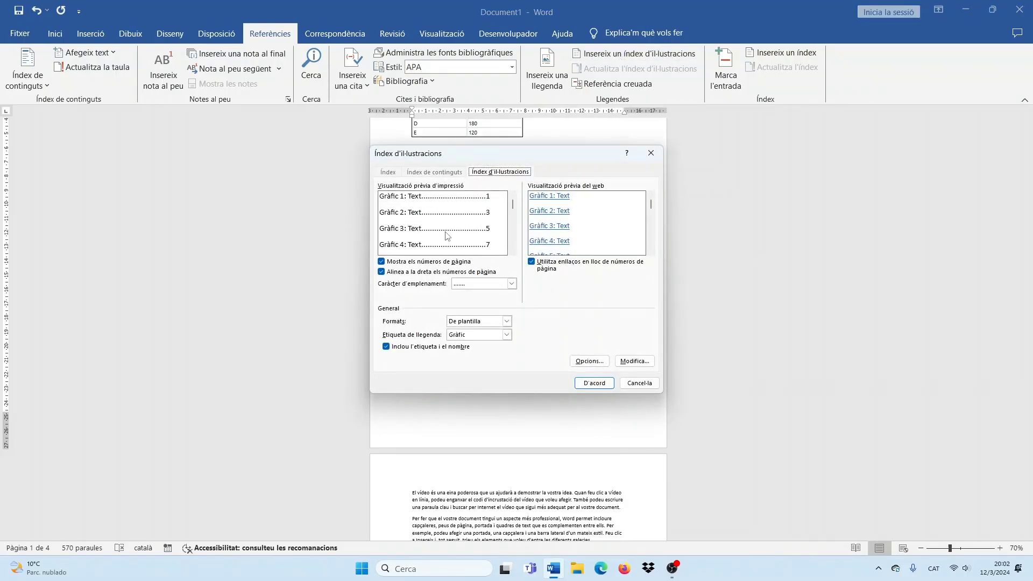
left_click(595, 383)
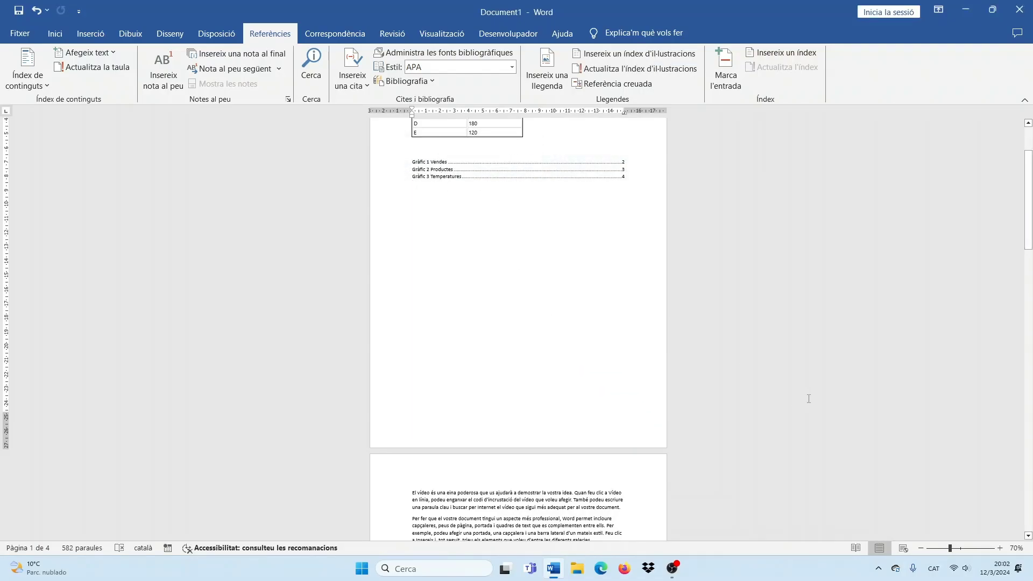
Follow the "Gràfic 2 Productes" entry in the index of illustrations to its pie chart.
scroll(468, 250, "up", 5)
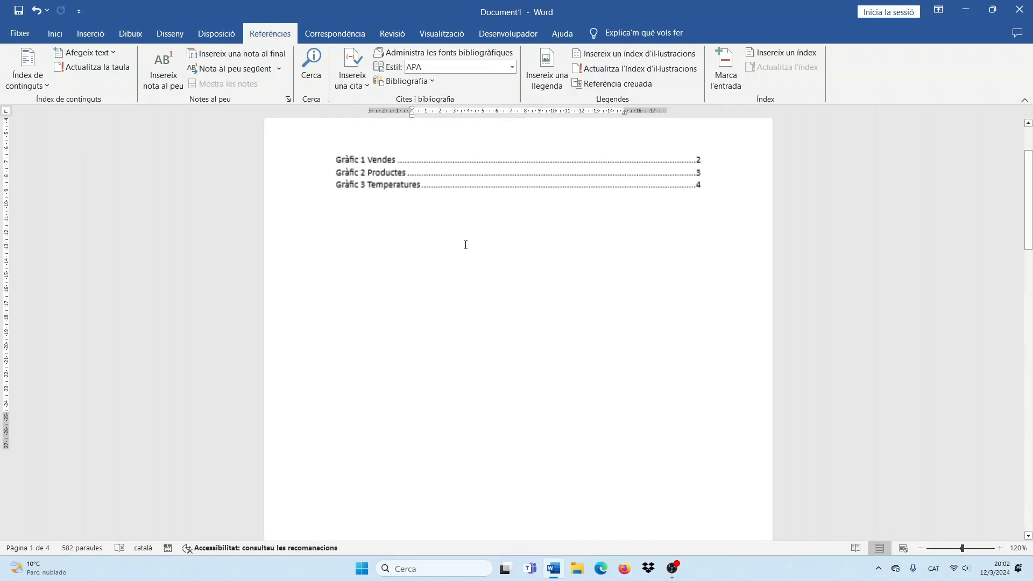
triple_click(403, 177)
left_click(404, 177, "ctrl")
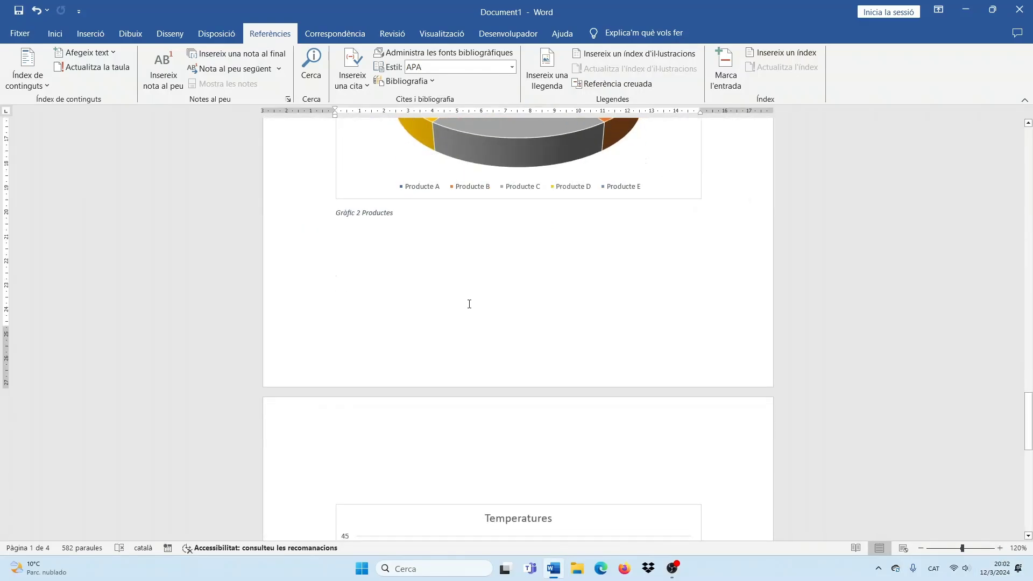
scroll(470, 304, "up", 5)
Zoom out the document and look back over the pages preceding the pie chart.
left_click(921, 548)
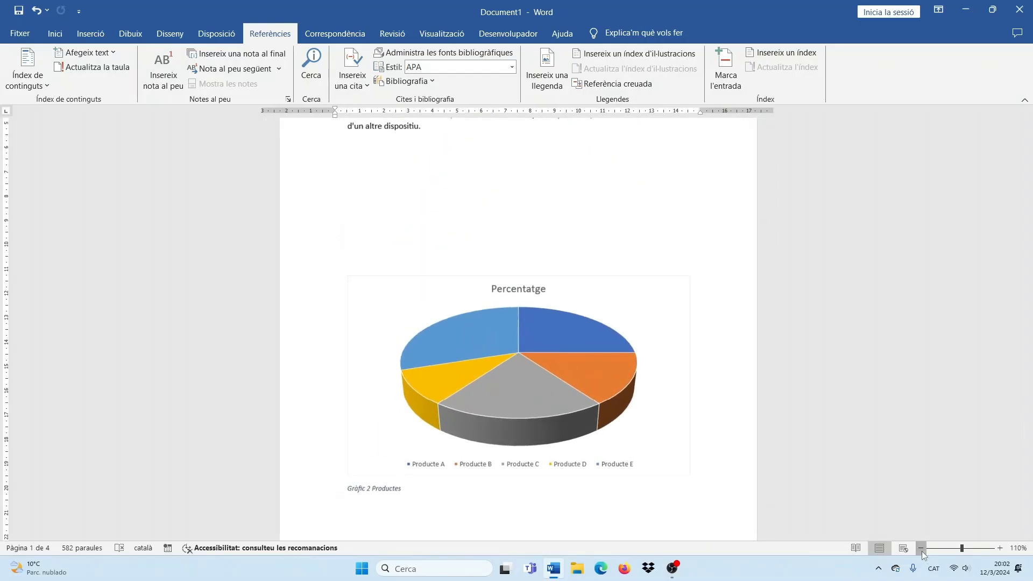
left_click(921, 548)
left_click(921, 548)
left_click(922, 548)
left_click(922, 549)
left_click(921, 549)
scroll(592, 349, "up", 6)
scroll(492, 314, "up", 6)
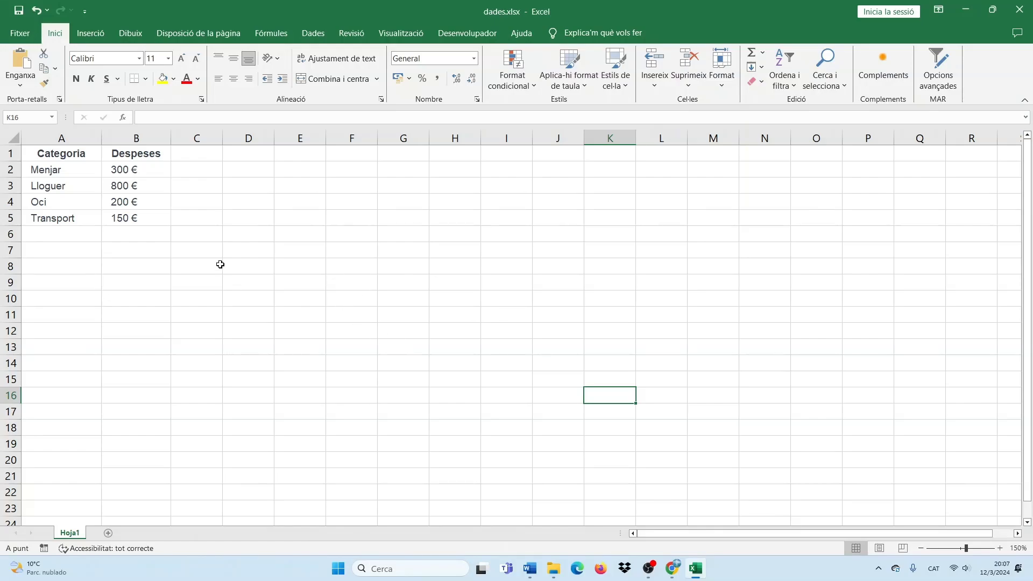
Insert a pie chart of the expenses per category from the data in A1:B5.
left_click_drag(47, 153, 124, 218)
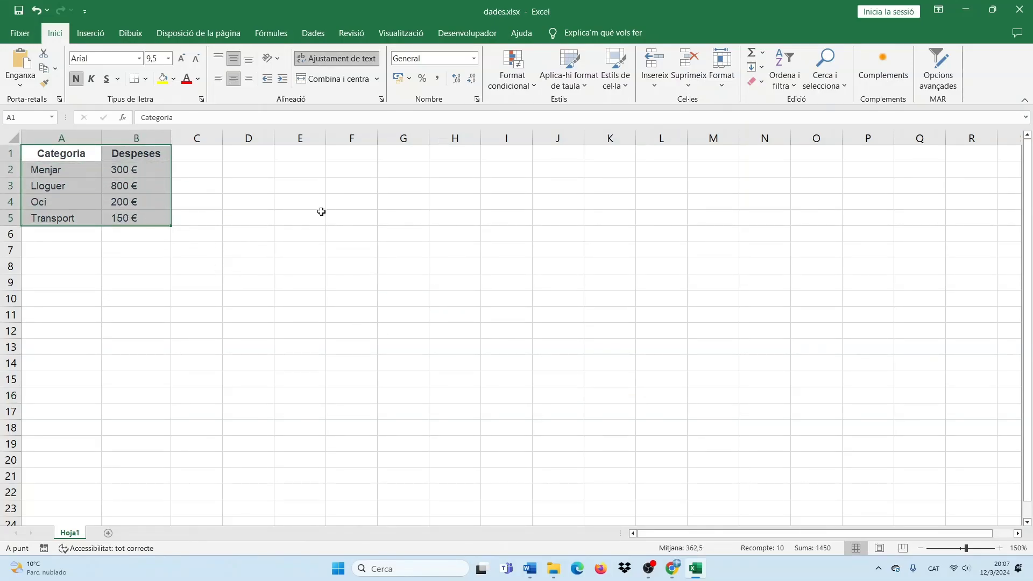
left_click(91, 32)
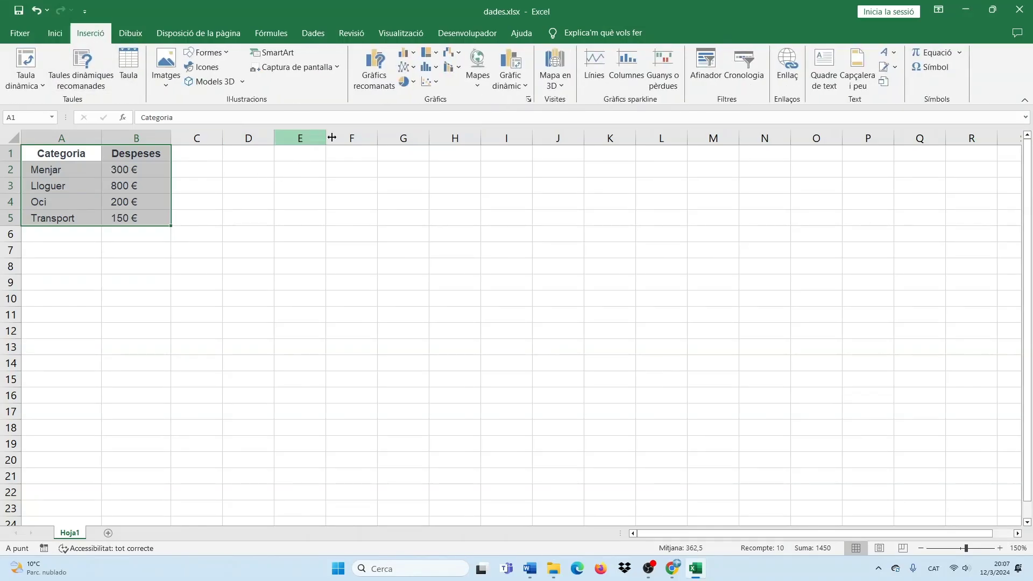
left_click(375, 73)
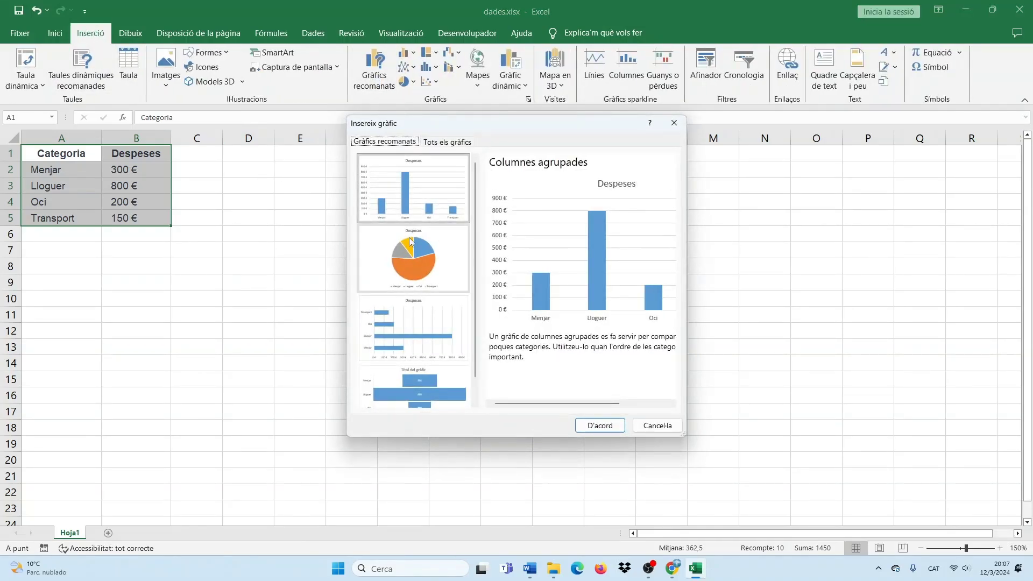
left_click(409, 250)
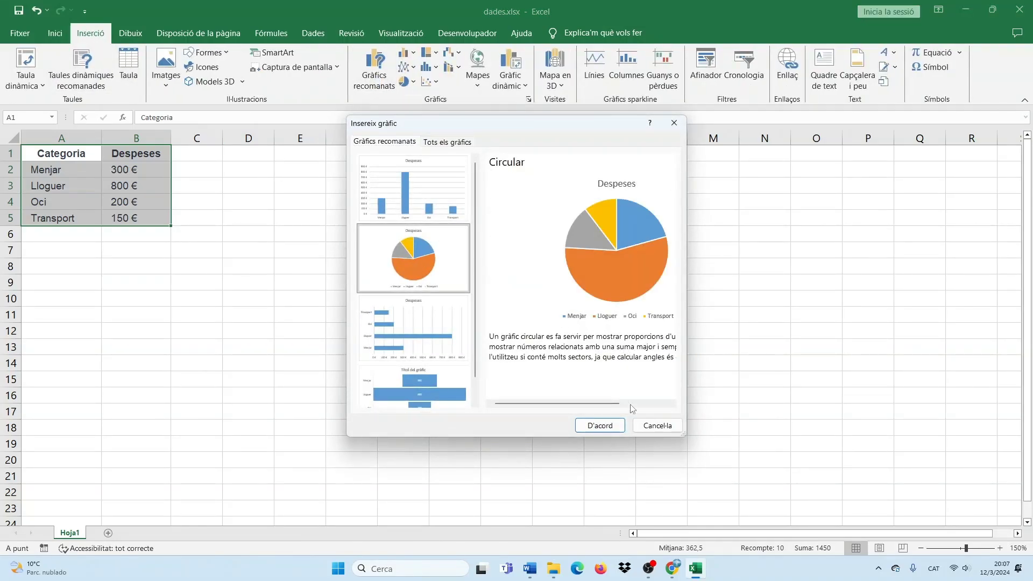
left_click(607, 425)
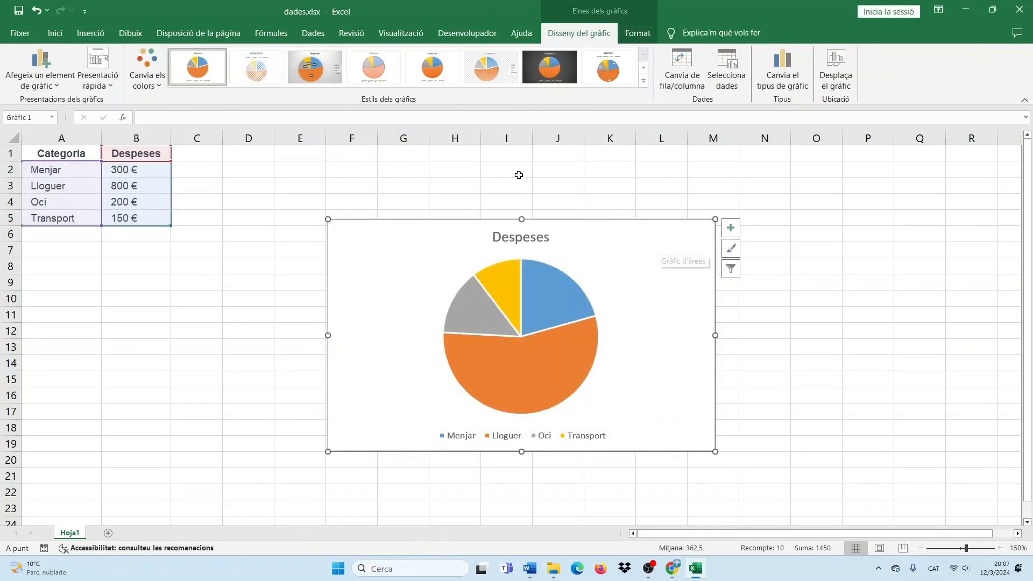
Give the Despeses pie chart the grey gradient chart style with category and percentage data labels.
left_click(315, 67)
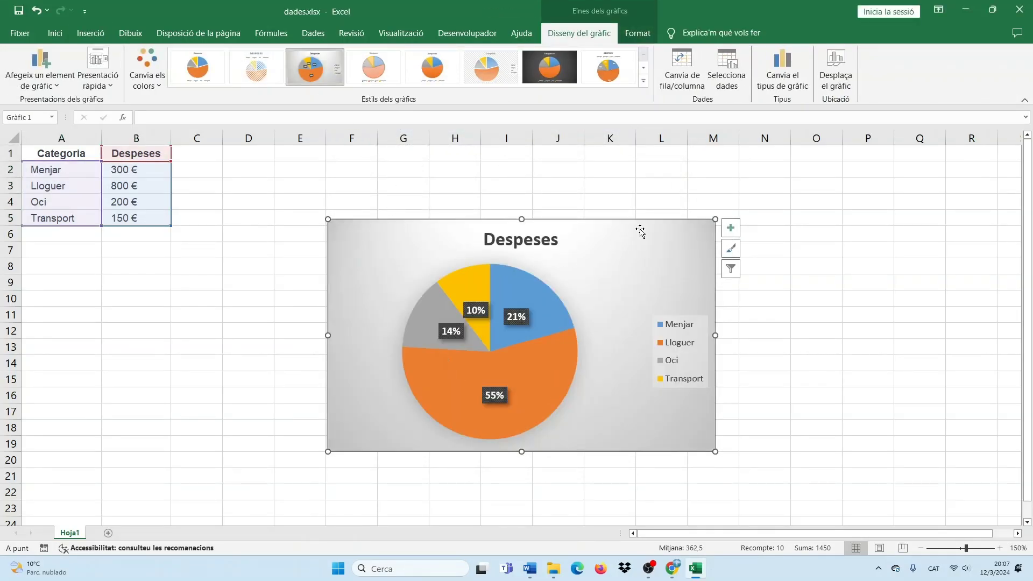
left_click(643, 82)
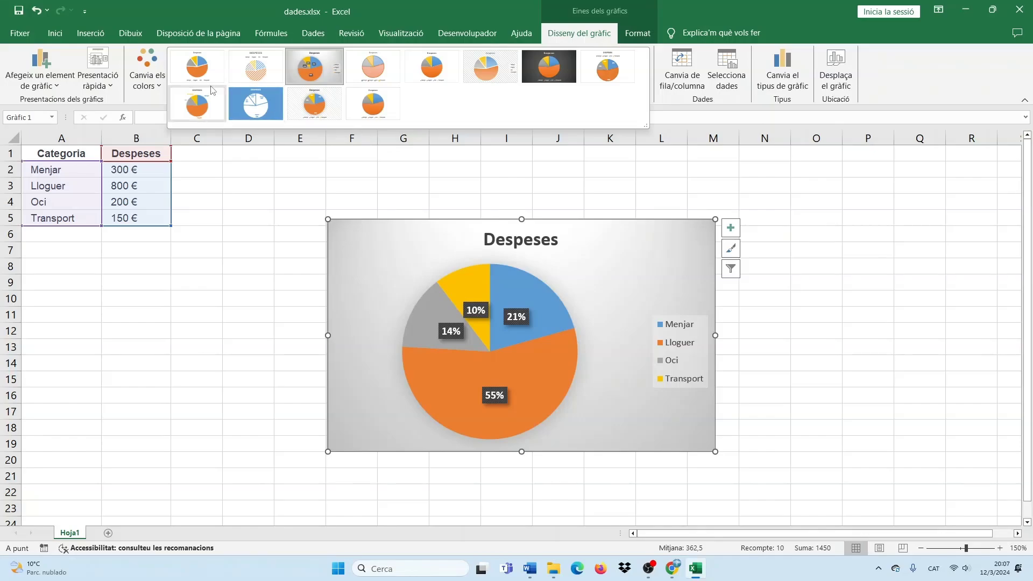
left_click(254, 103)
left_click(455, 186)
key("ctrl+z")
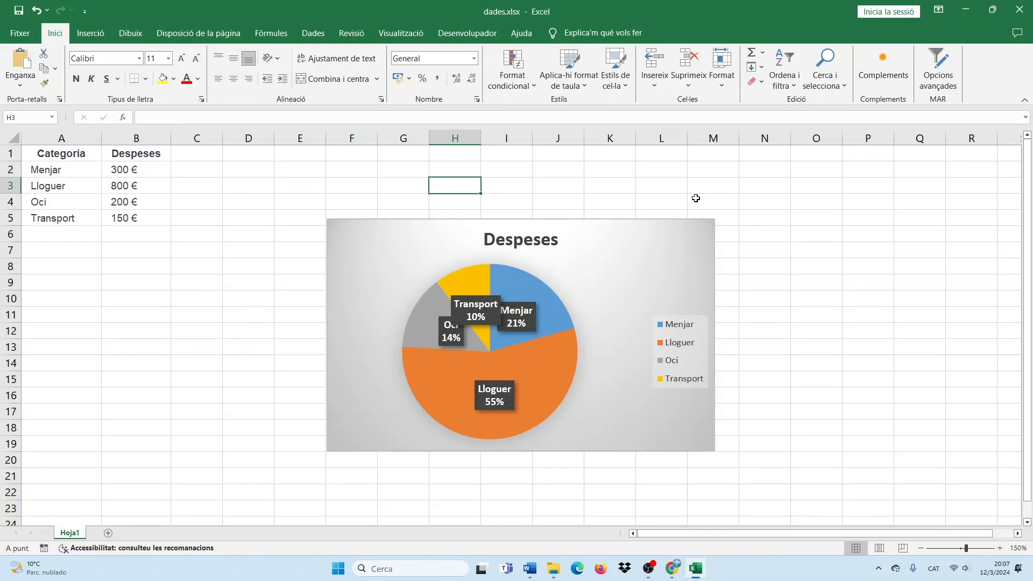
Switch to the desktop and open the "Gràfics Word des de l'Excel" folder.
left_click(554, 569)
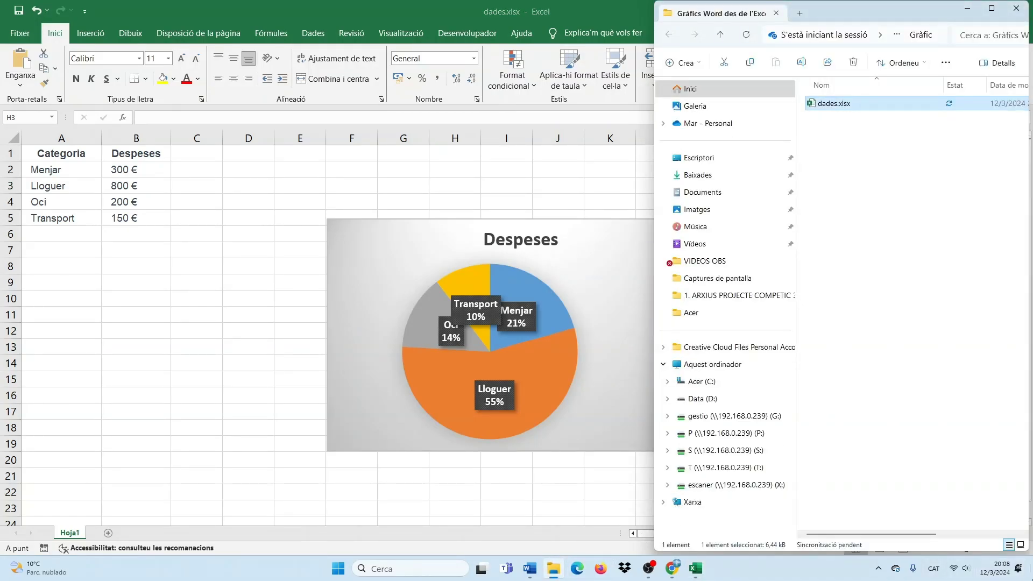
left_click(1031, 576)
double_click(486, 225)
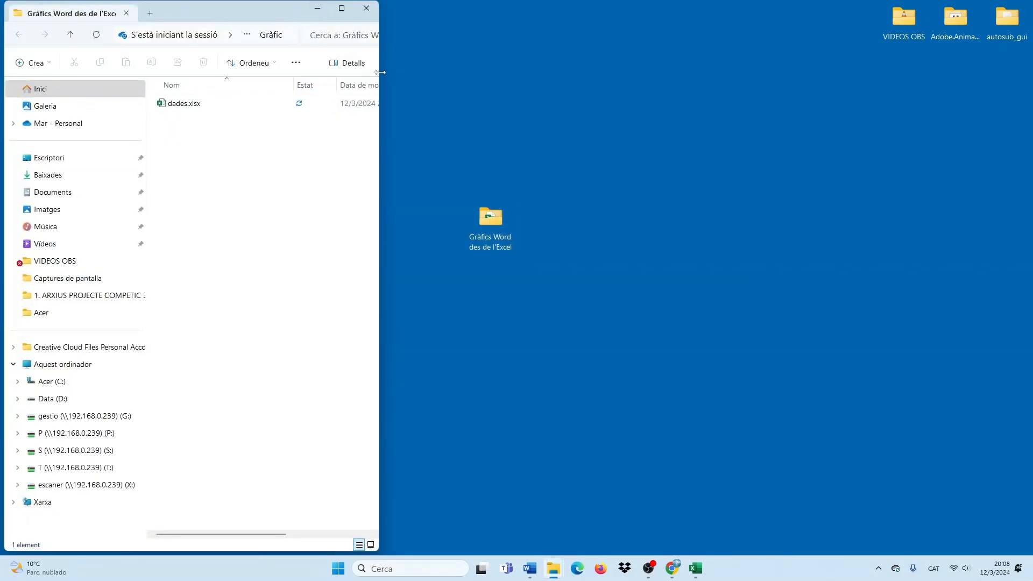
Create a Microsoft Word document named "grafic de excel" in the folder that holds dades.xlsx.
right_click(197, 186)
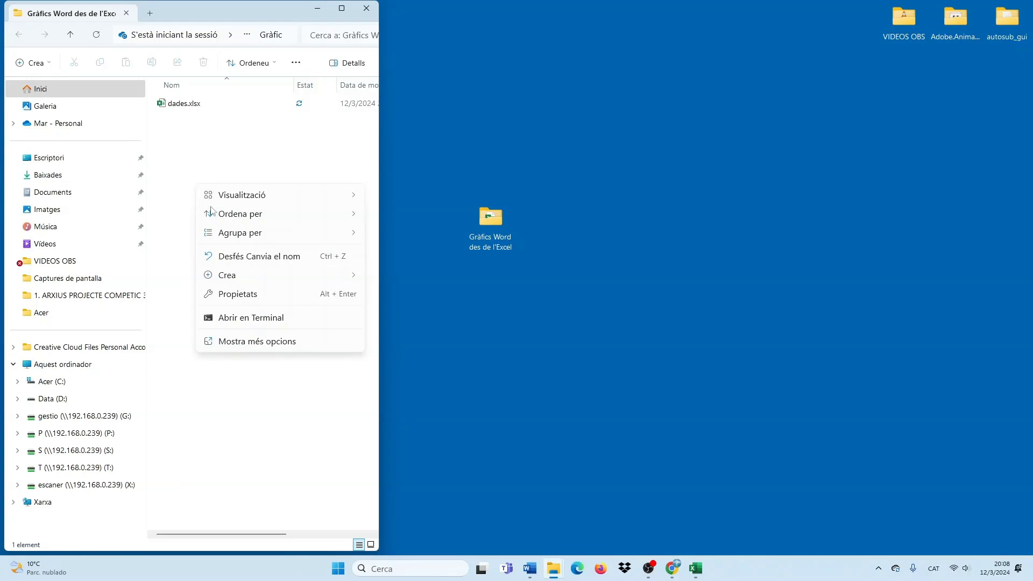
mouse_move(229, 275)
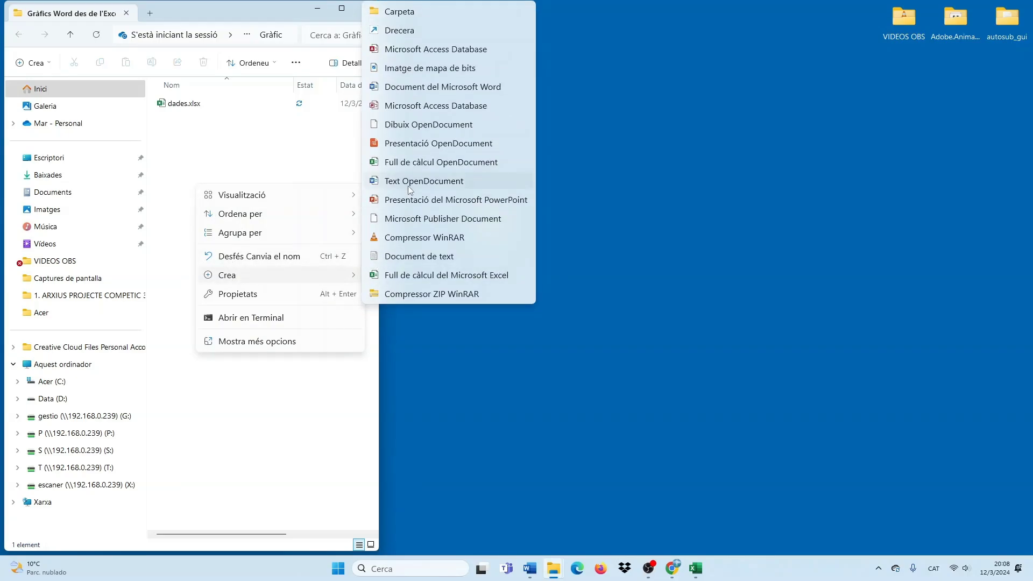
left_click(441, 88)
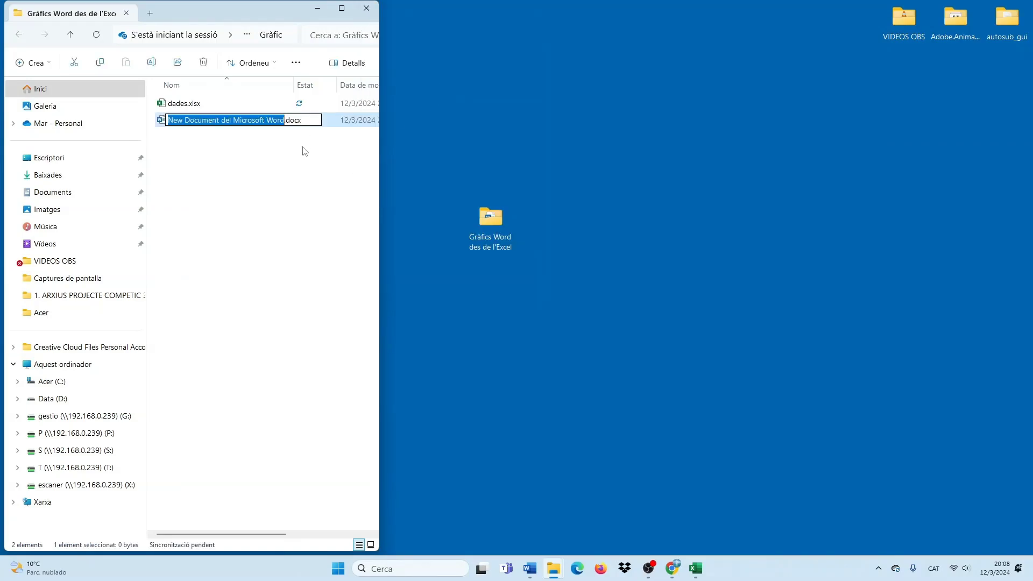
type("grafic")
type(" des d")
key("BackSpace")
key("BackSpace")
key("BackSpace")
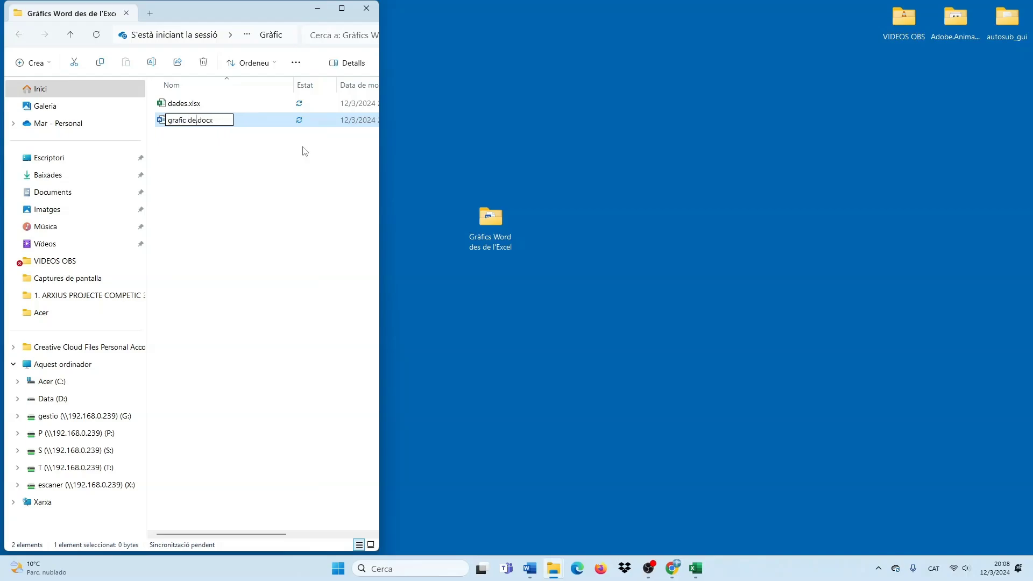
type("excel")
left_click(290, 179)
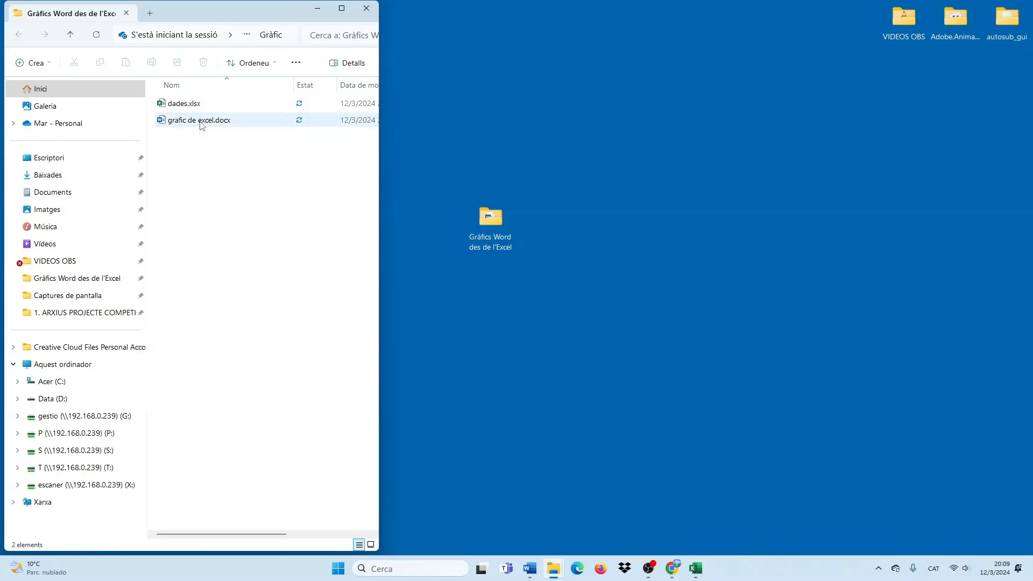
Arrange dades.xlsx and the opened grafic de excel.docx side by side, with the workbook on the left half of the desktop.
left_click(702, 572)
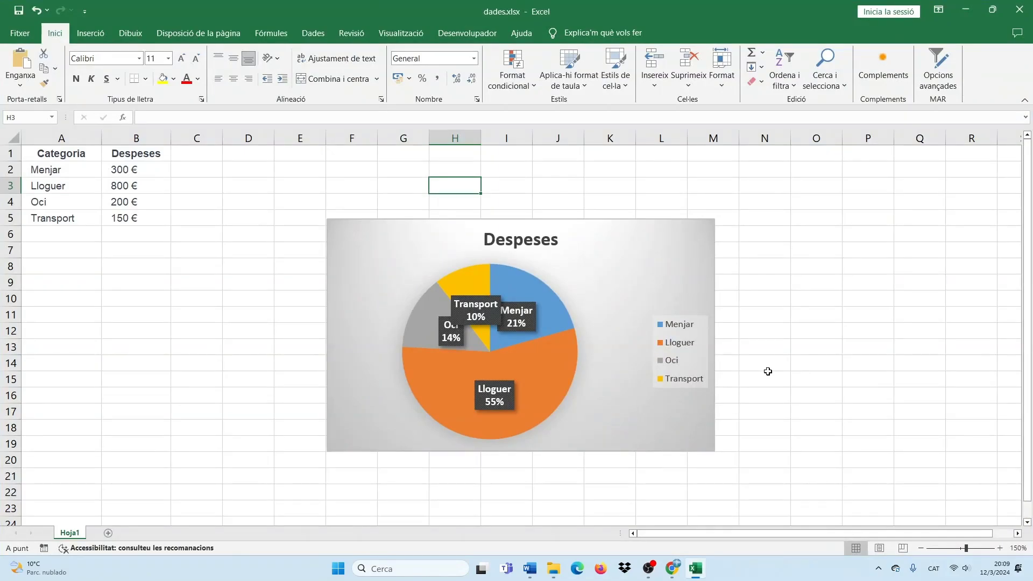
key("super+Left")
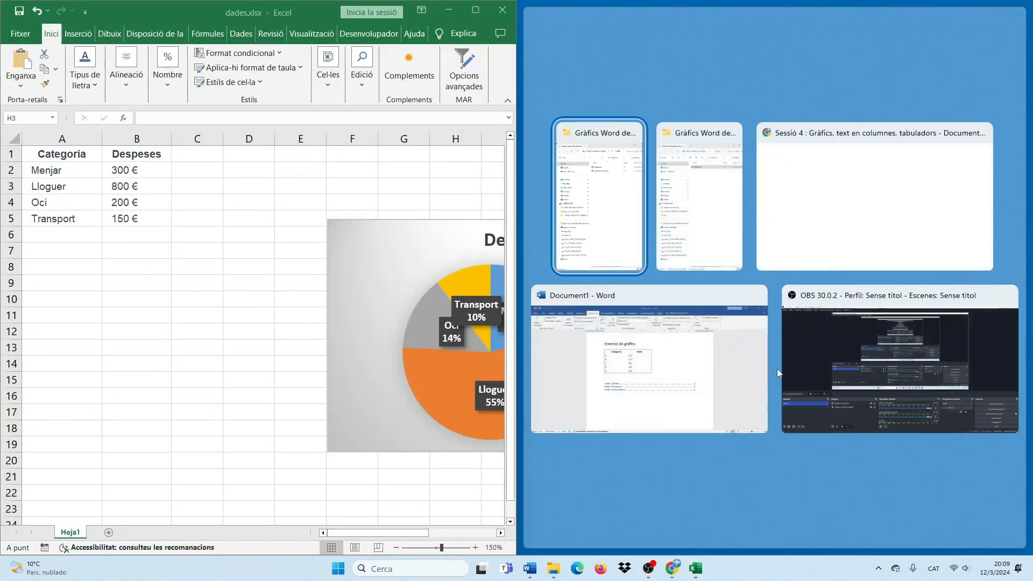
left_click(784, 263)
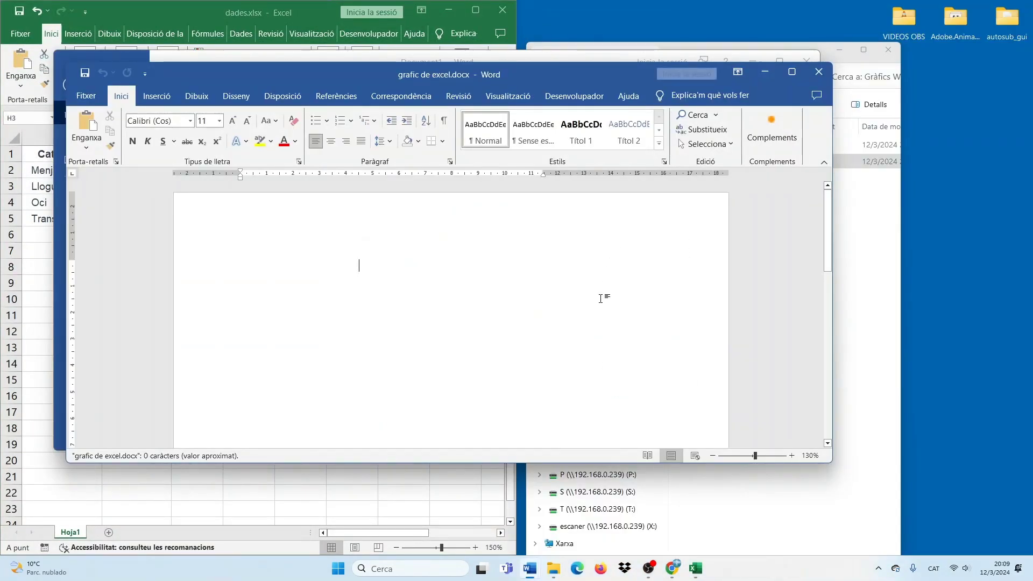
key("super+Right")
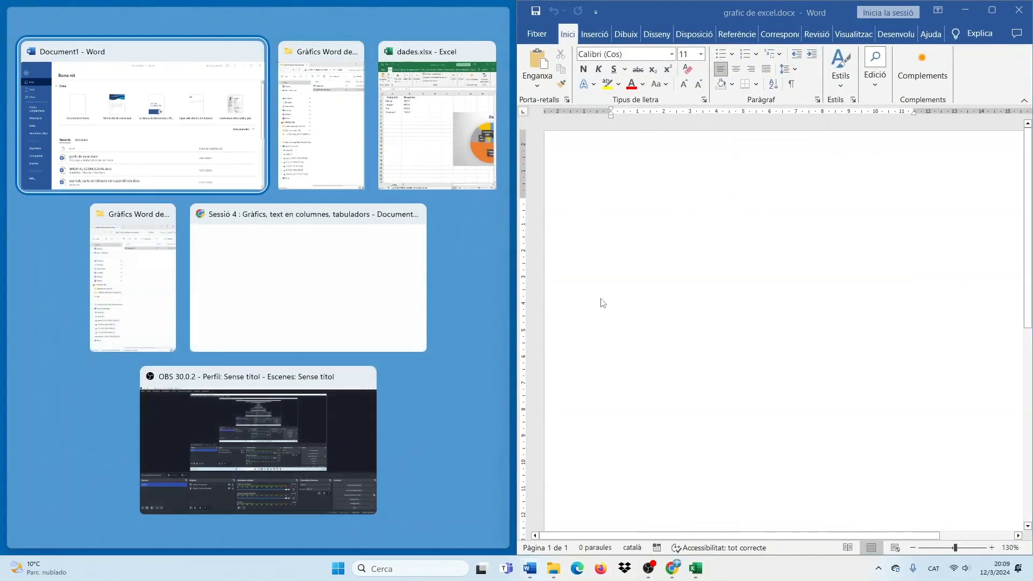
left_click(429, 135)
Move the Despeses pie chart in the workbook right beside the data and copy it.
left_click_drag(414, 239, 187, 177)
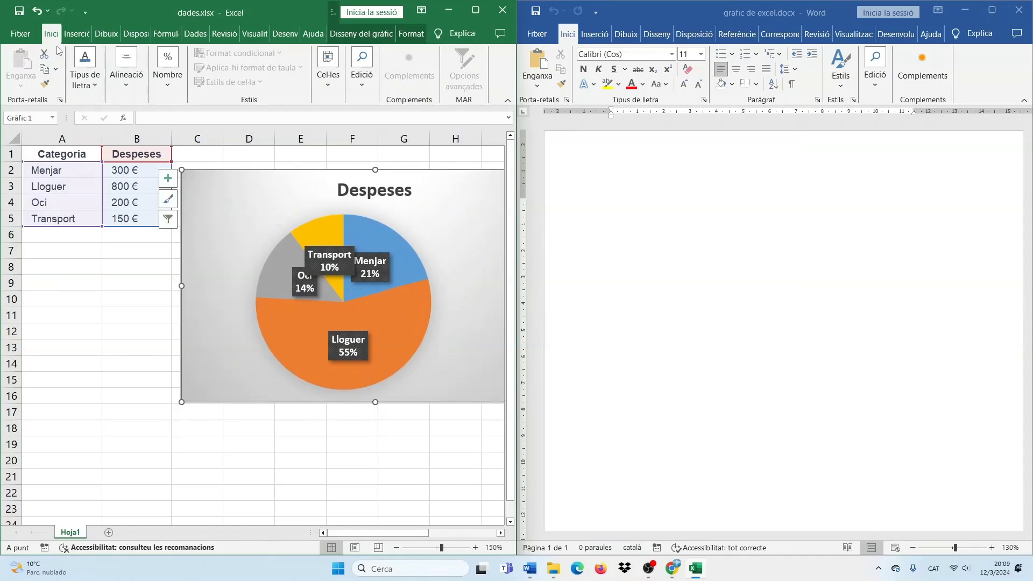
right_click(216, 193)
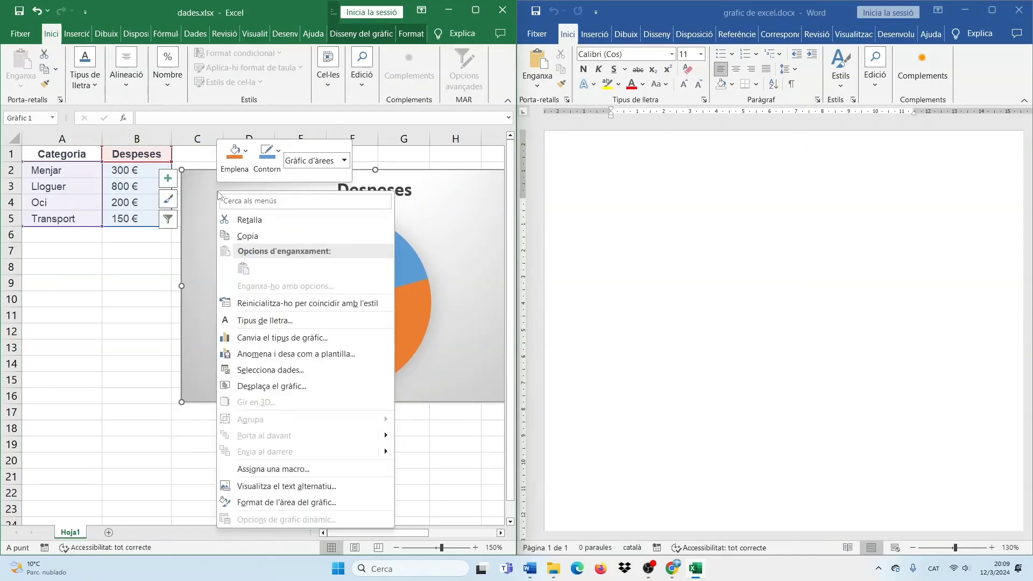
left_click(227, 237)
Set narrow page margins in grafic de excel.docx.
left_click(701, 264)
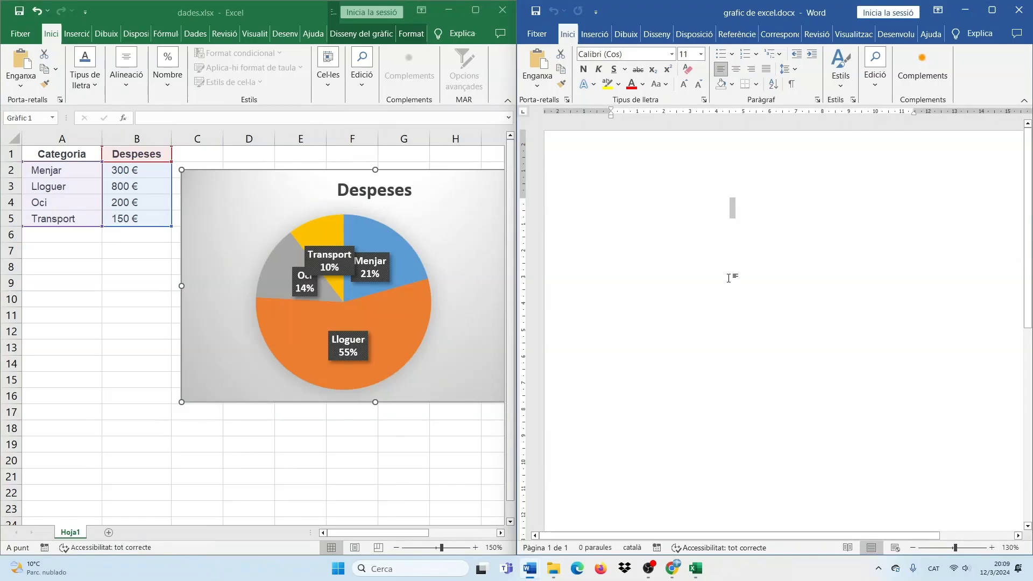
right_click(715, 251)
left_click(652, 233)
left_click(694, 34)
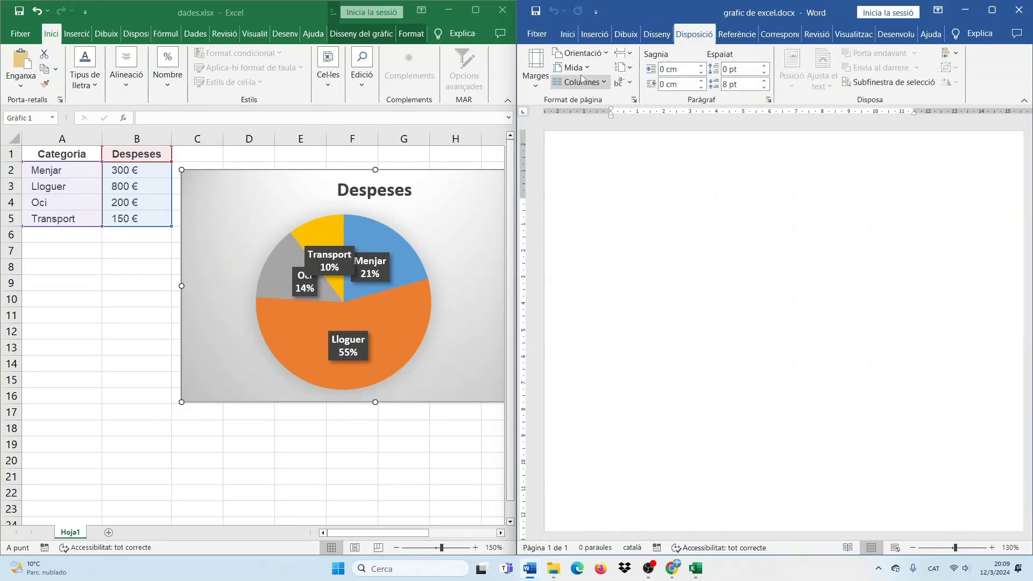
left_click(538, 70)
left_click(576, 207)
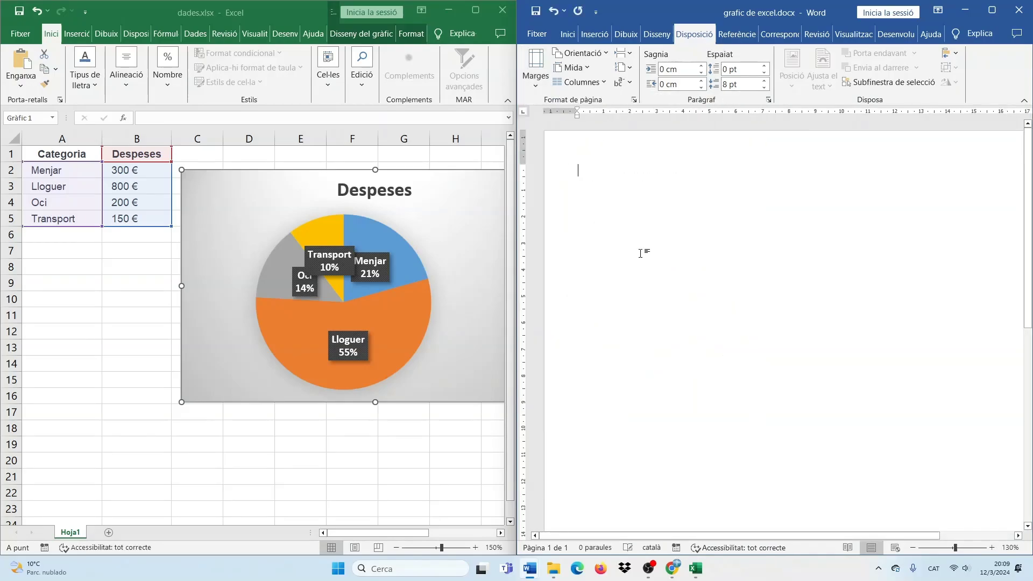
Paste the copied chart into grafic de excel.docx as a link, in the format "Gràfic del Microsoft Excel Objecte".
left_click(564, 34)
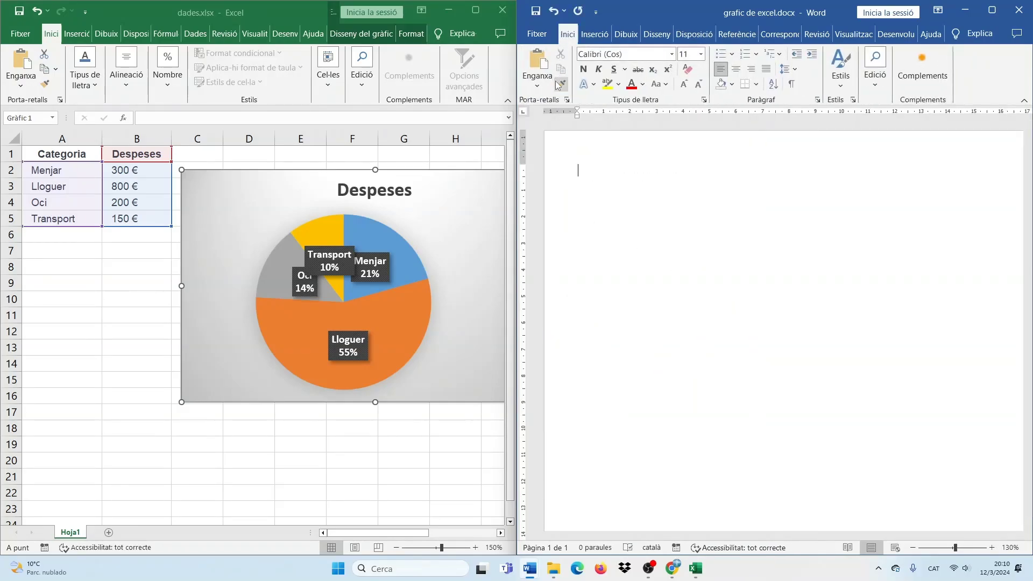
left_click(537, 85)
left_click(556, 136)
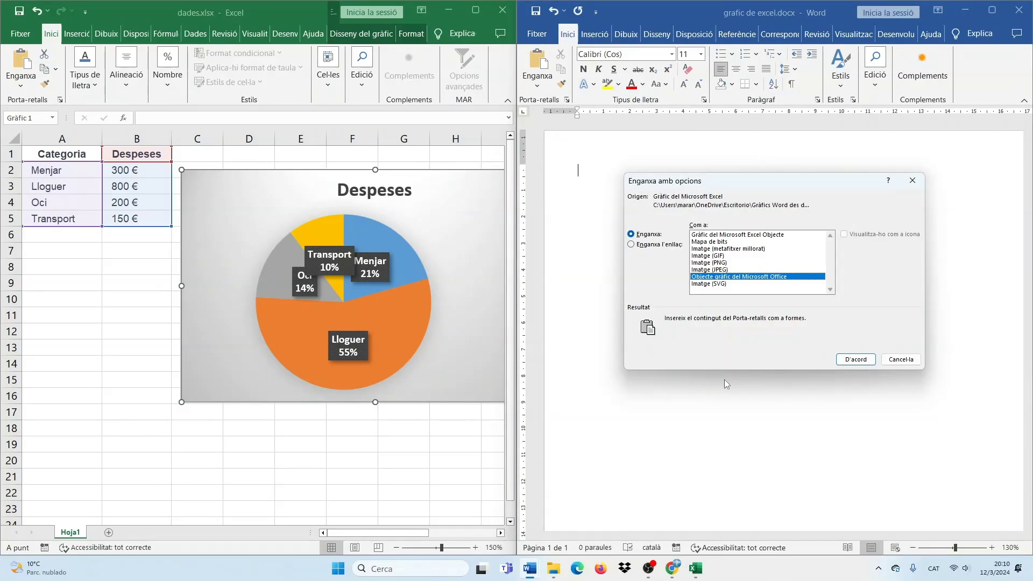
left_click(632, 245)
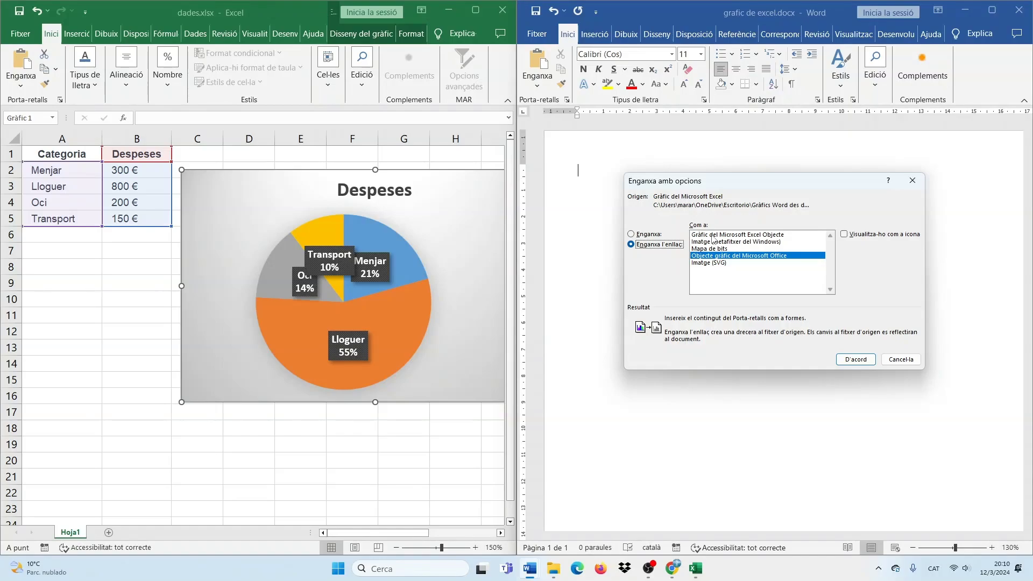
left_click(711, 237)
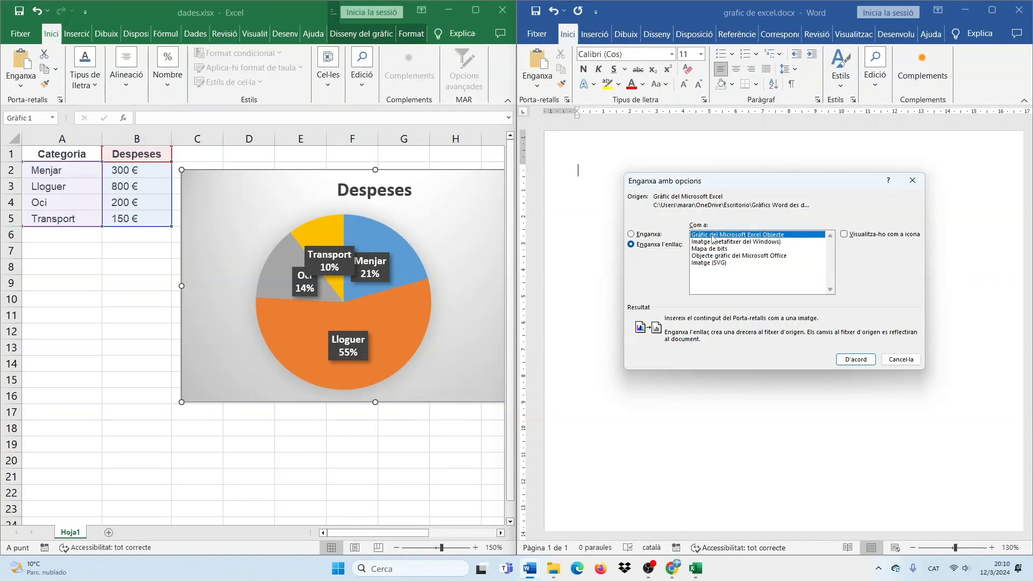
left_click(856, 359)
Set the Menjar expense in cell B2 of dades.xlsx to 500 €.
left_click(45, 176)
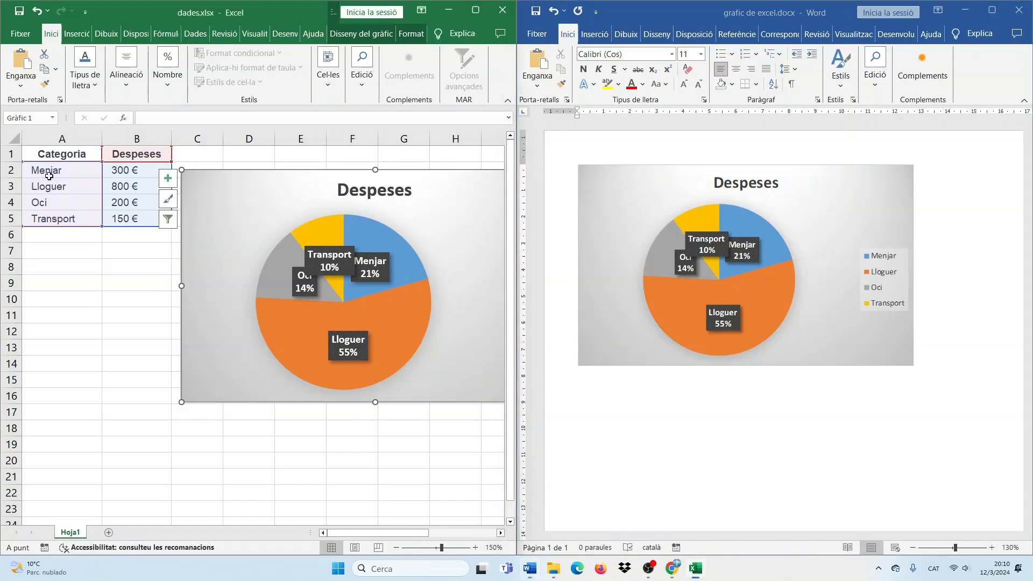
left_click(116, 179)
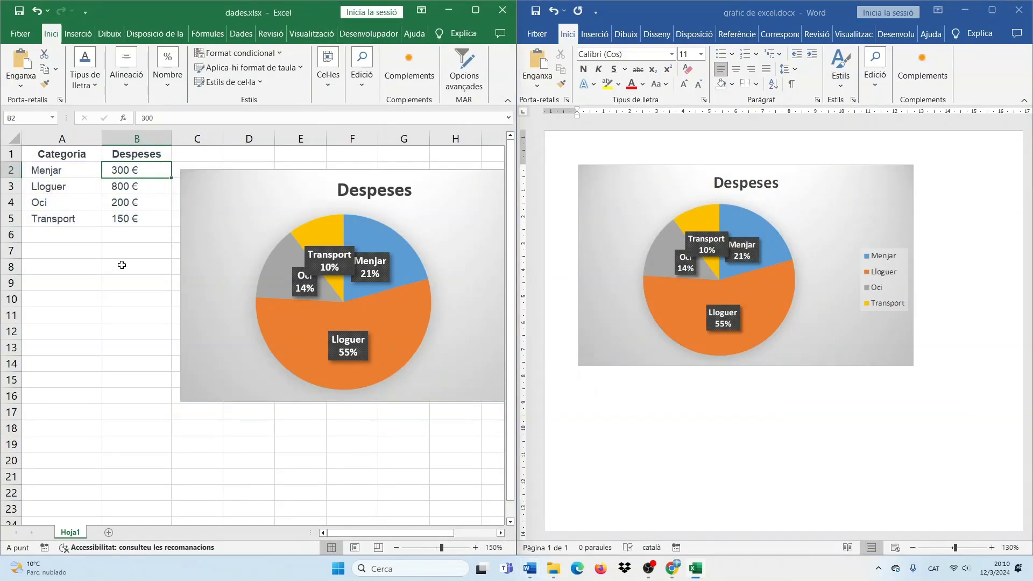
type("500")
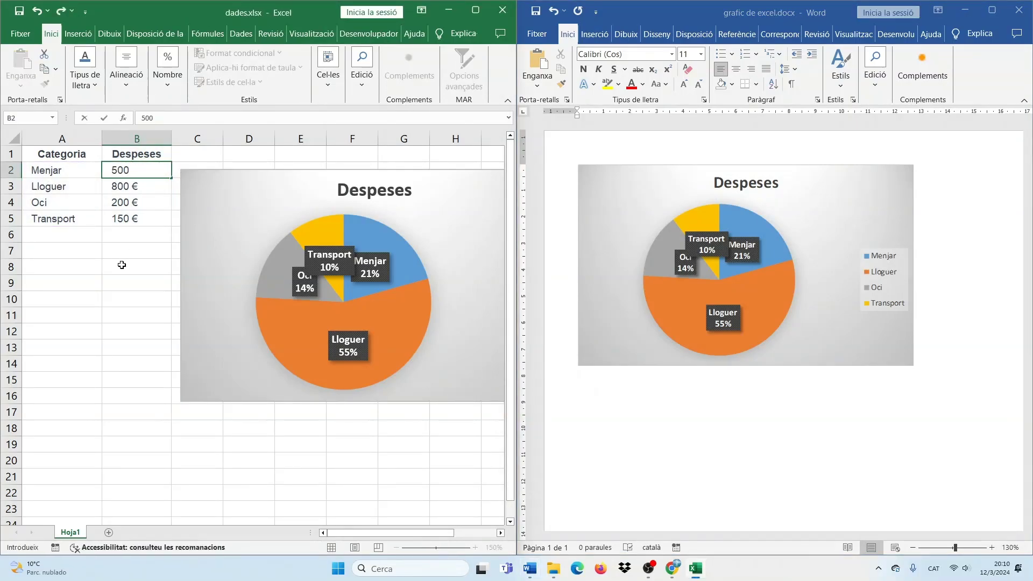
left_click(122, 265)
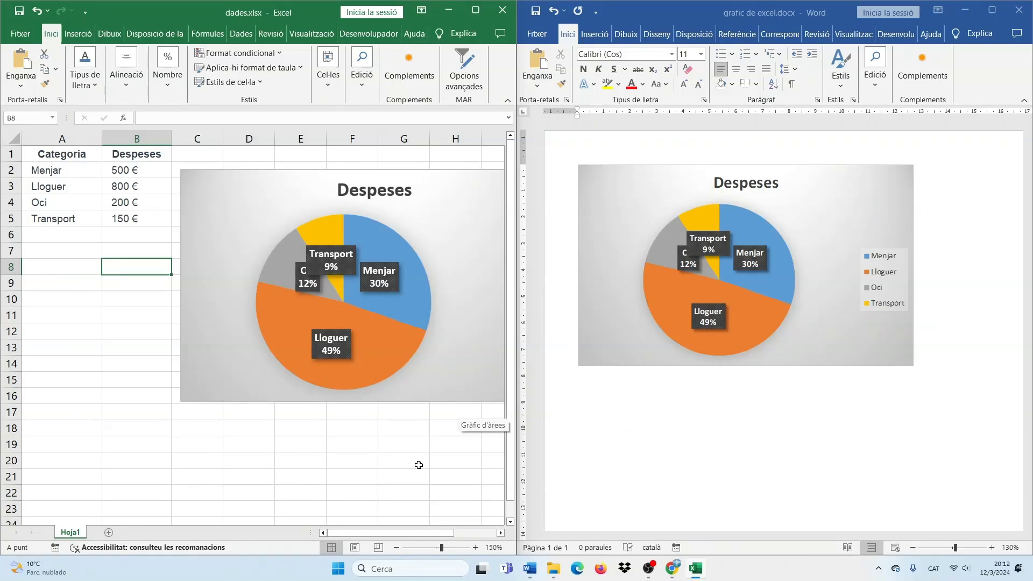
Save grafic de excel.docx, and close both it and the dades.xlsx workbook.
left_click(537, 18)
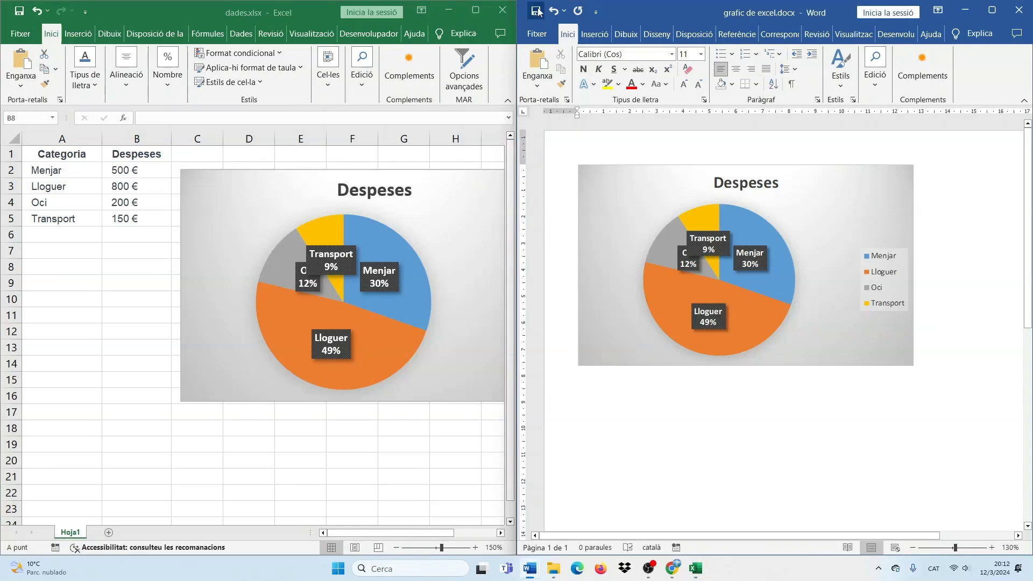
left_click(1019, 9)
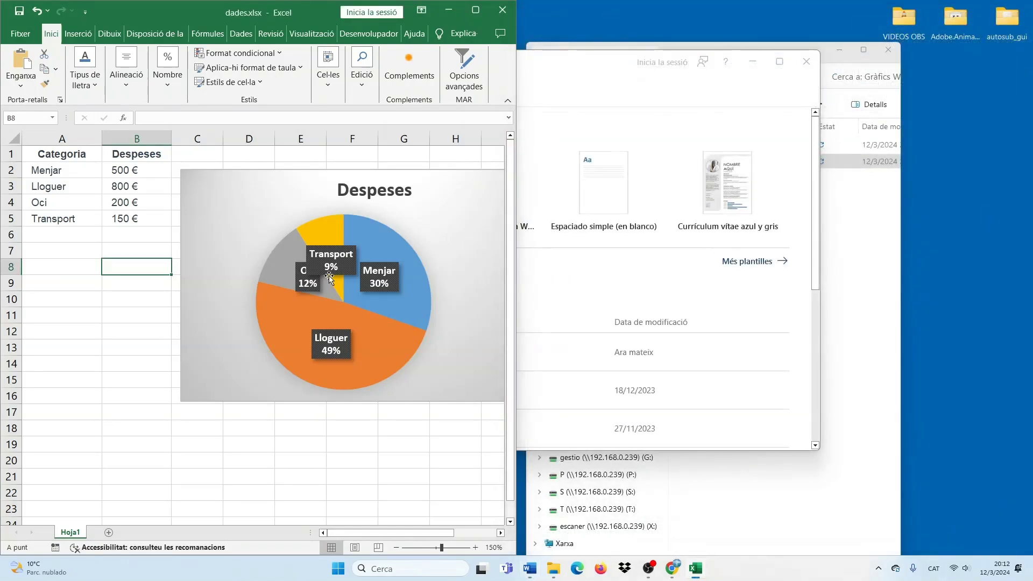
left_click(503, 10)
Keep the unsaved Document1 open and minimise its window to reach the folder with the files.
left_click(807, 61)
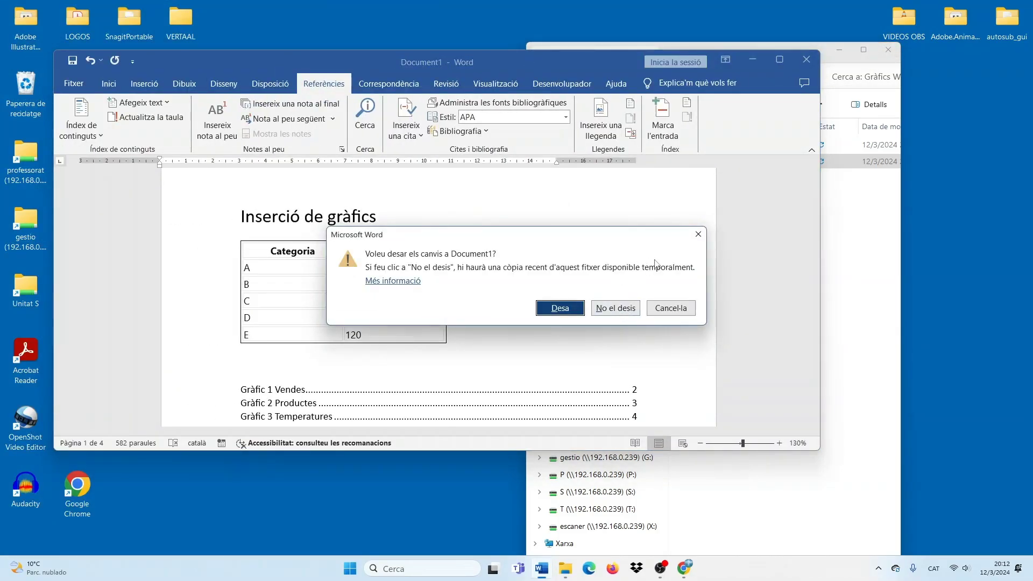
left_click(698, 234)
left_click(752, 59)
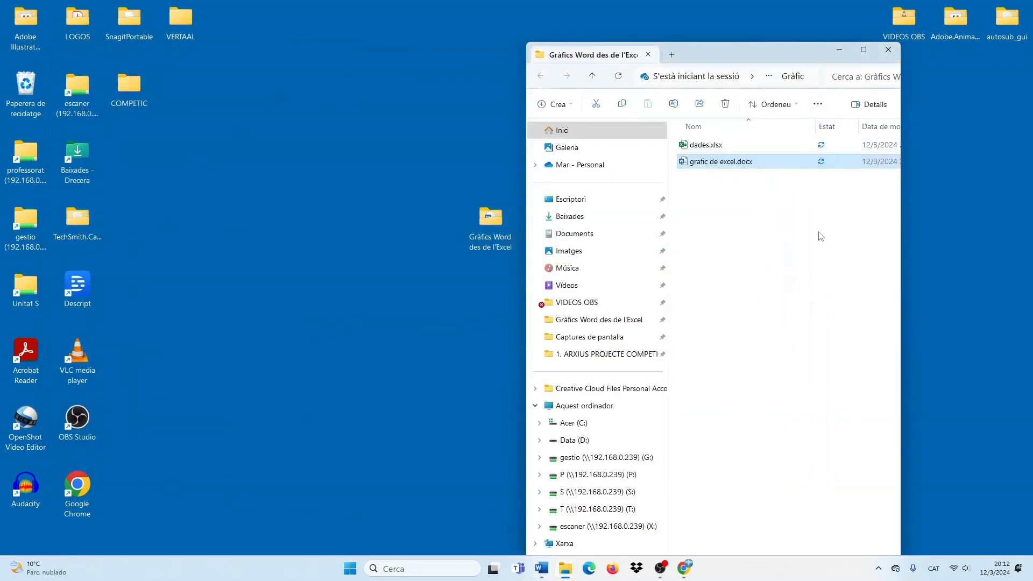
Reopen dades.xlsx and grafic de excel.docx, accept updating the linked data, and place the two windows side by side.
double_click(707, 145)
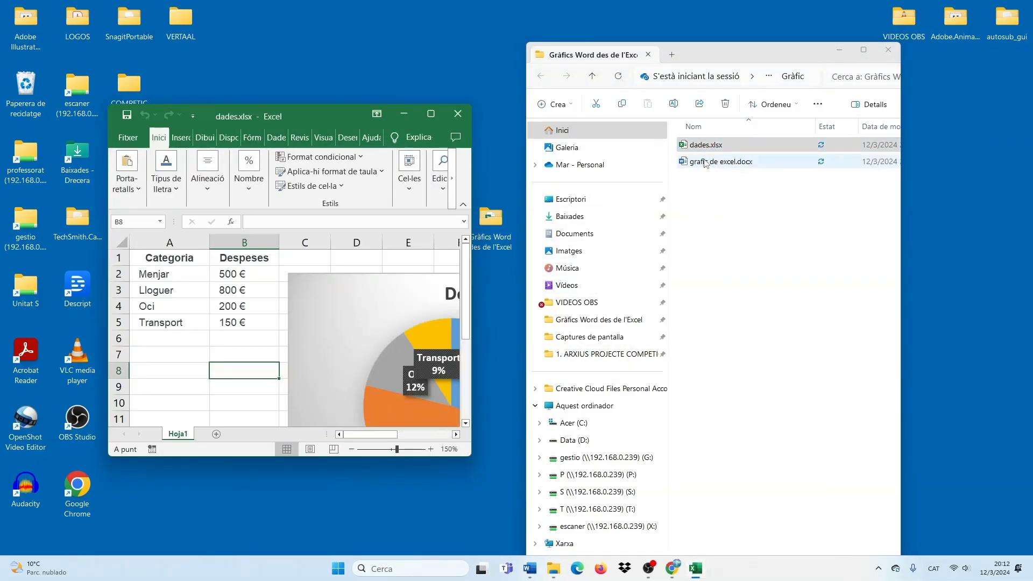
double_click(699, 161)
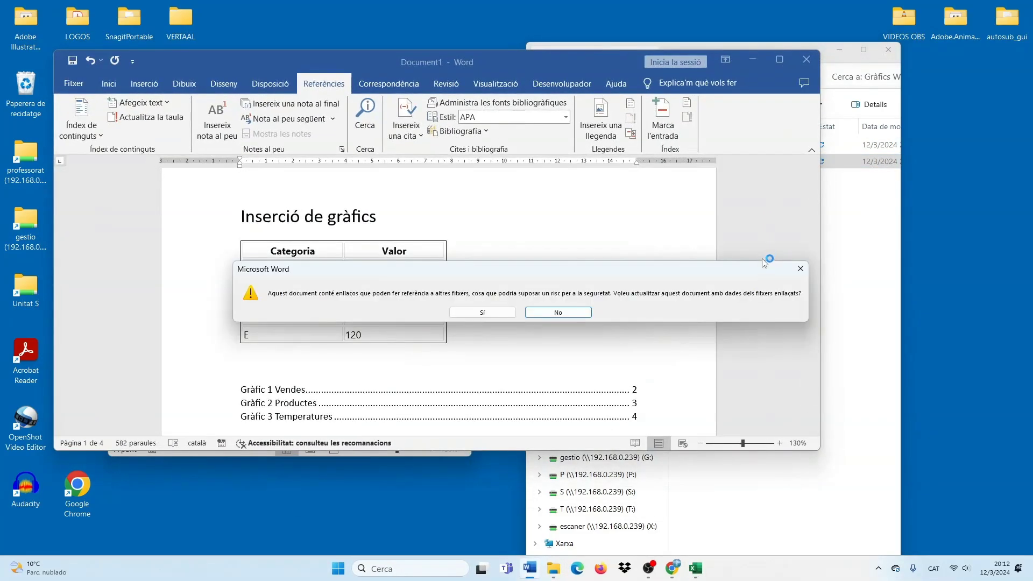
left_click(482, 312)
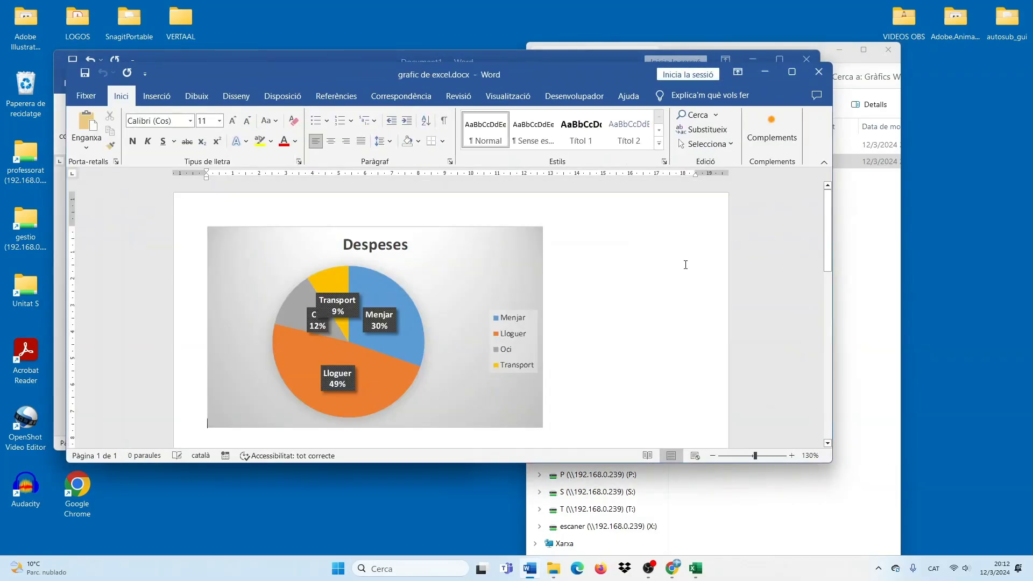
key("super+Right")
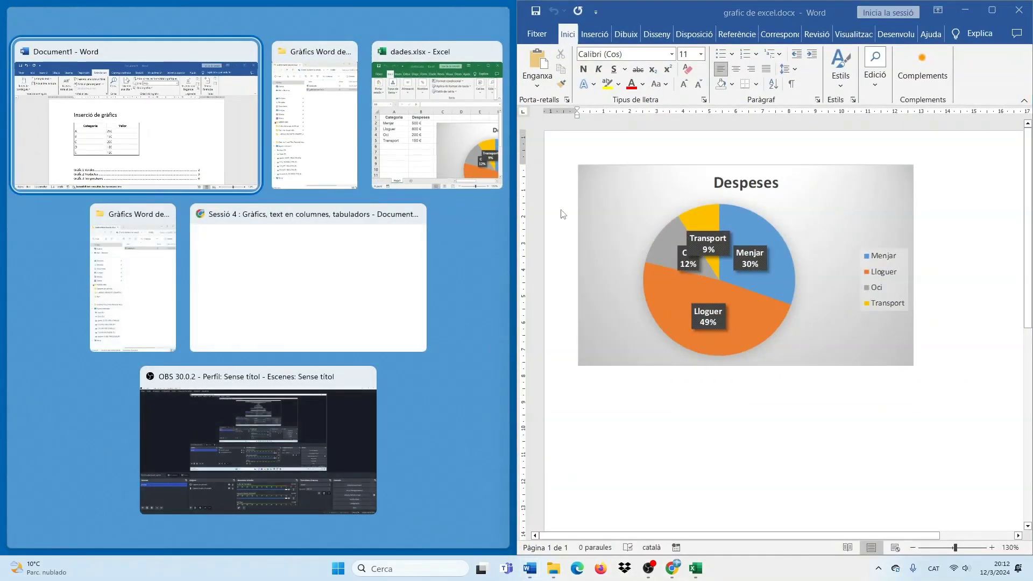
left_click(451, 107)
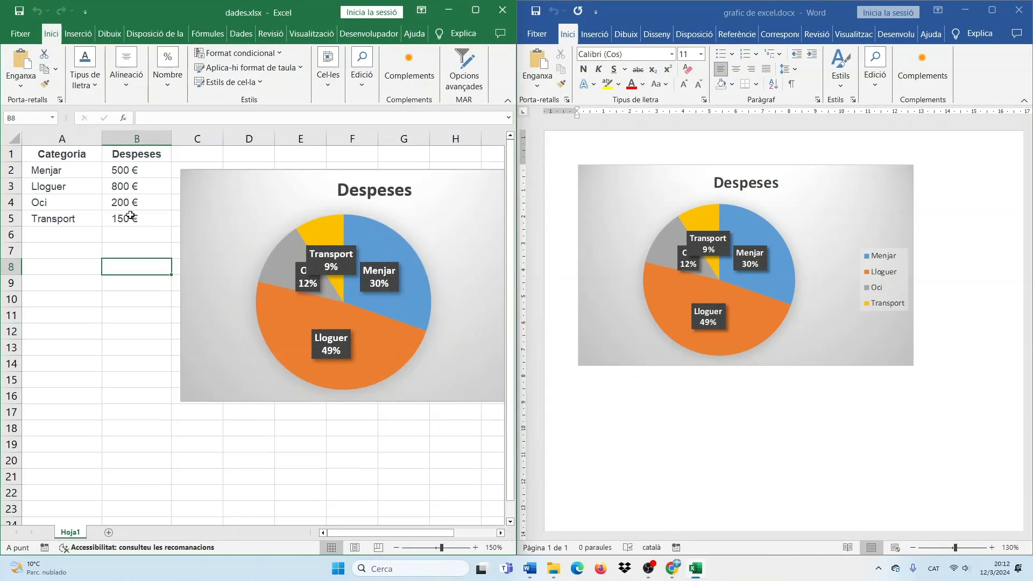
Set the Menjar expense in cell B2 of dades.xlsx to 200 €.
left_click(124, 174)
type("200")
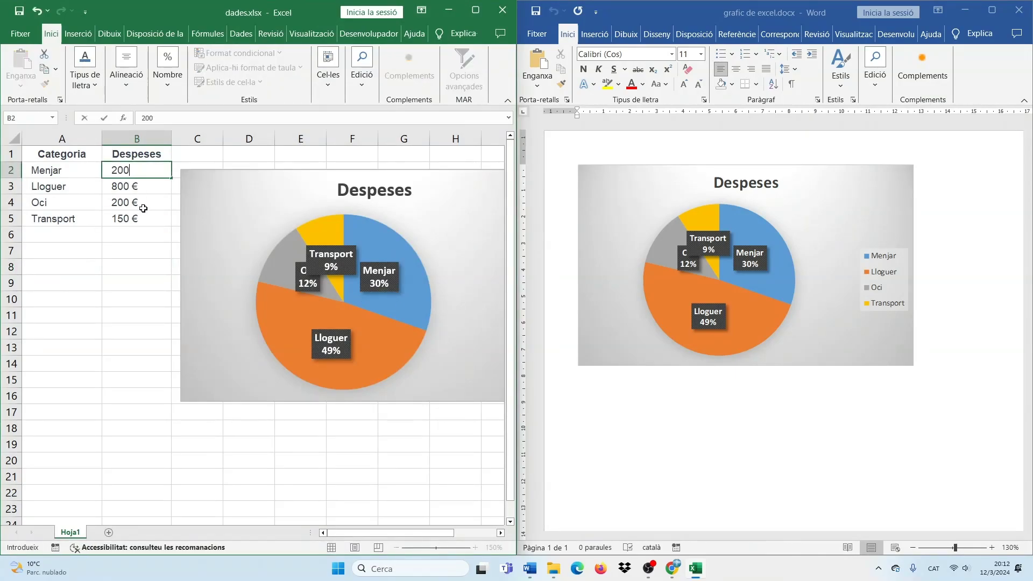
key("Return")
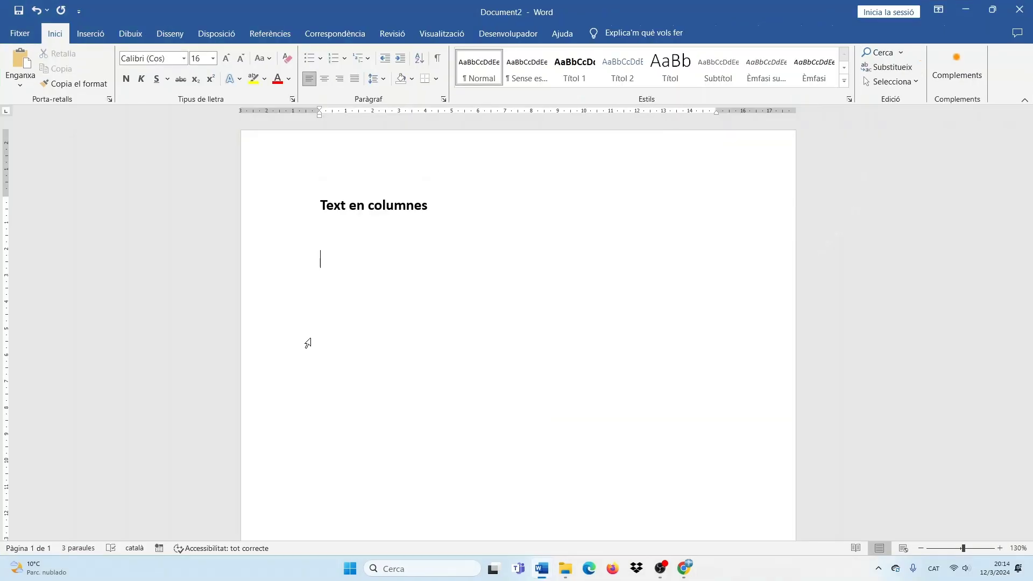
Set the font size below the Text en columnes heading to 12 and generate sample paragraphs with =rand().
left_click(213, 58)
left_click(198, 124)
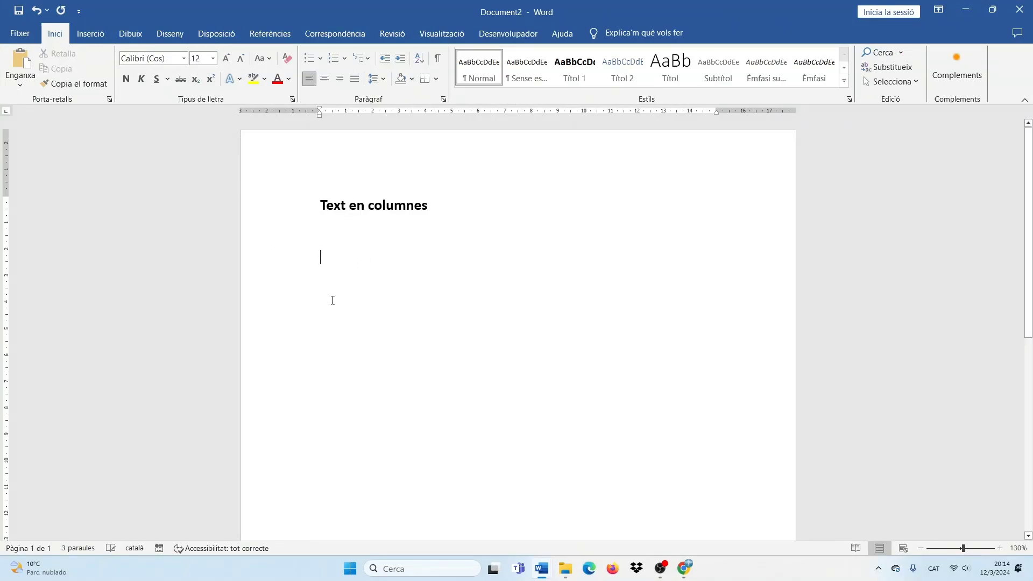
type("=r")
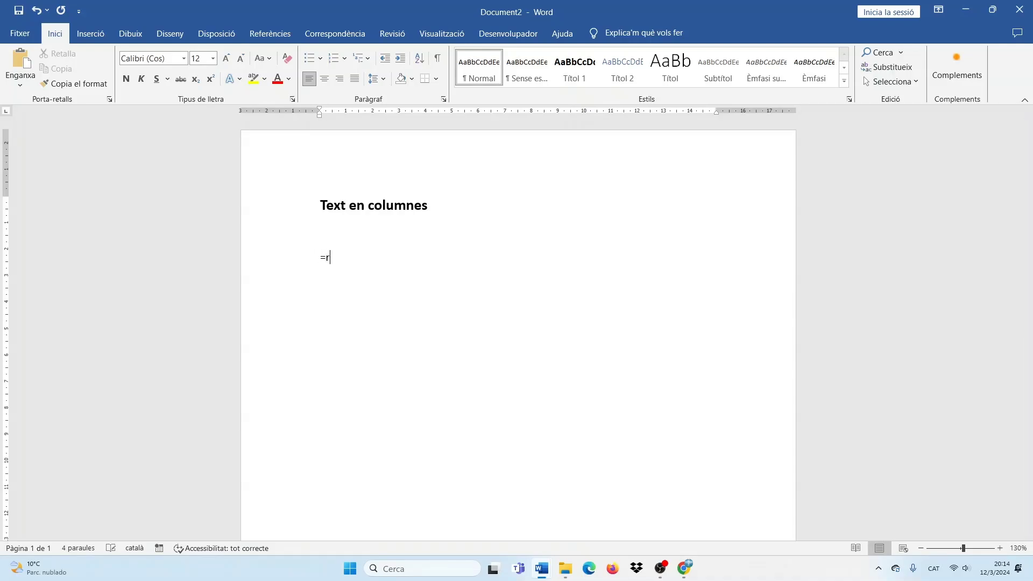
type("and(")
type(")")
key("Return")
scroll(445, 320, "up", 1)
scroll(445, 320, "up", 10)
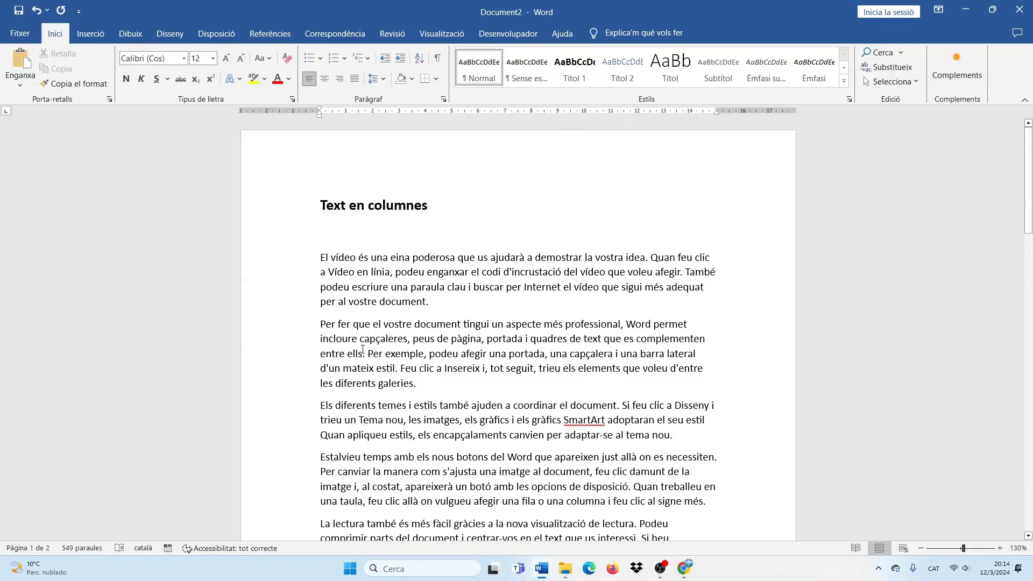
Lay out the whole document, heading included, in two equal columns.
left_click(218, 34)
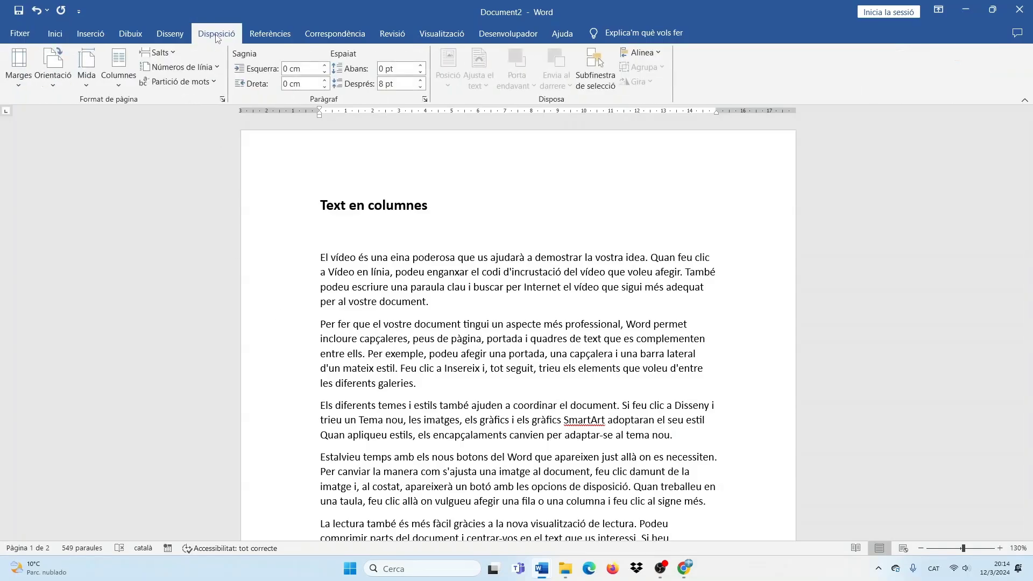
left_click(121, 86)
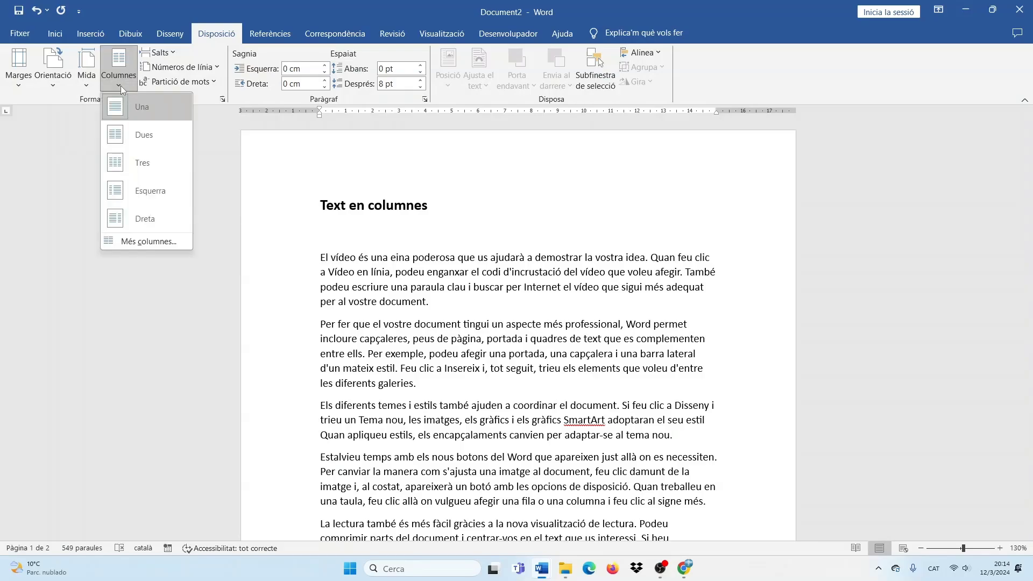
left_click(131, 134)
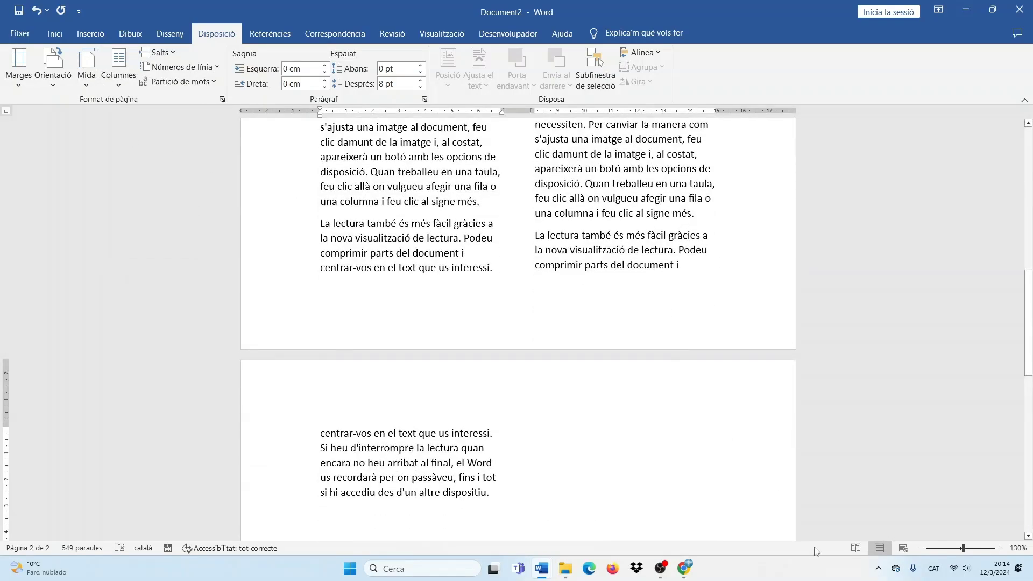
left_click(922, 548)
left_click(922, 548)
left_click(921, 548)
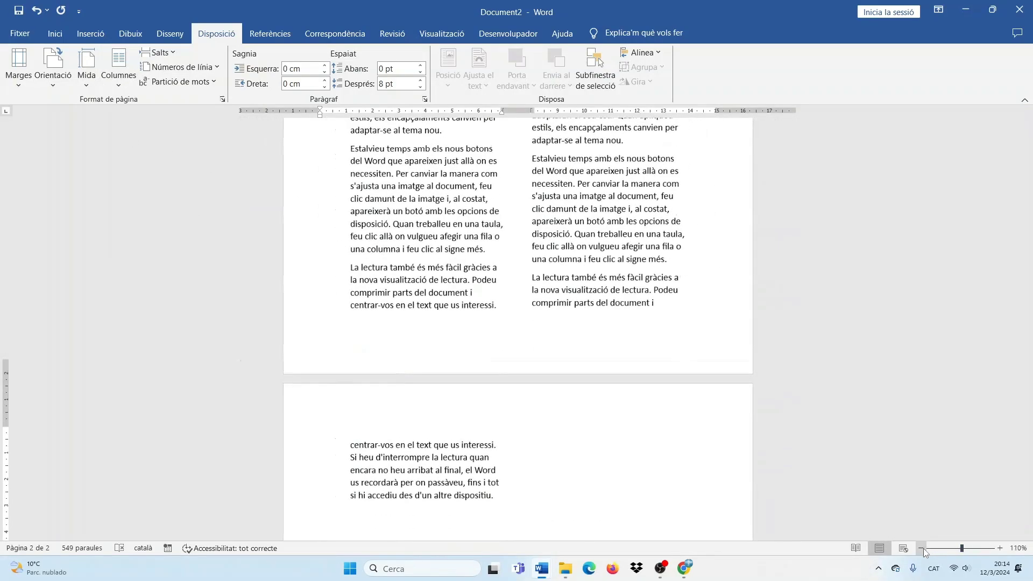
left_click(921, 548)
left_click(921, 549)
scroll(237, 152, "up", 10)
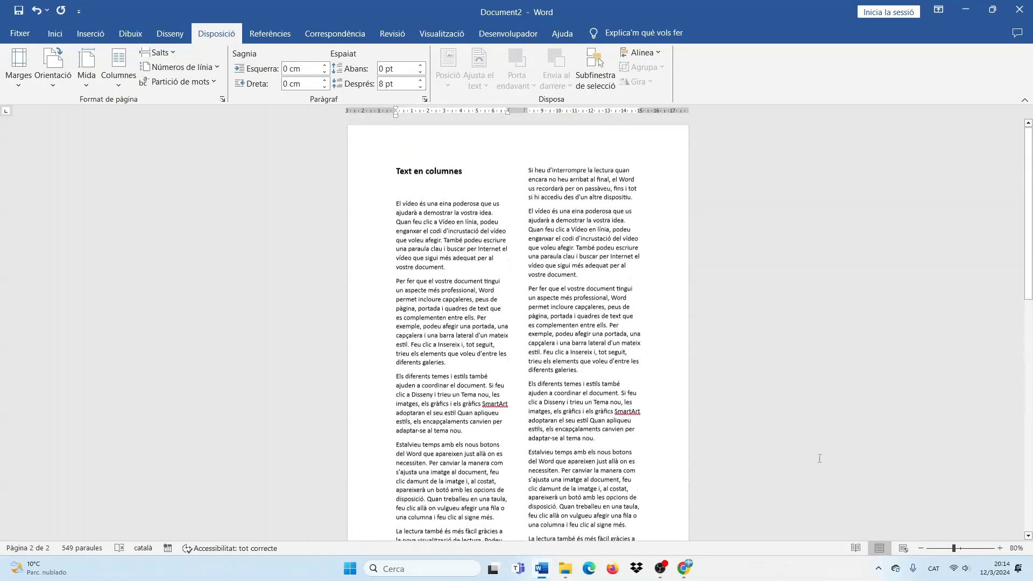
Change the document's layout to three columns.
left_click(124, 89)
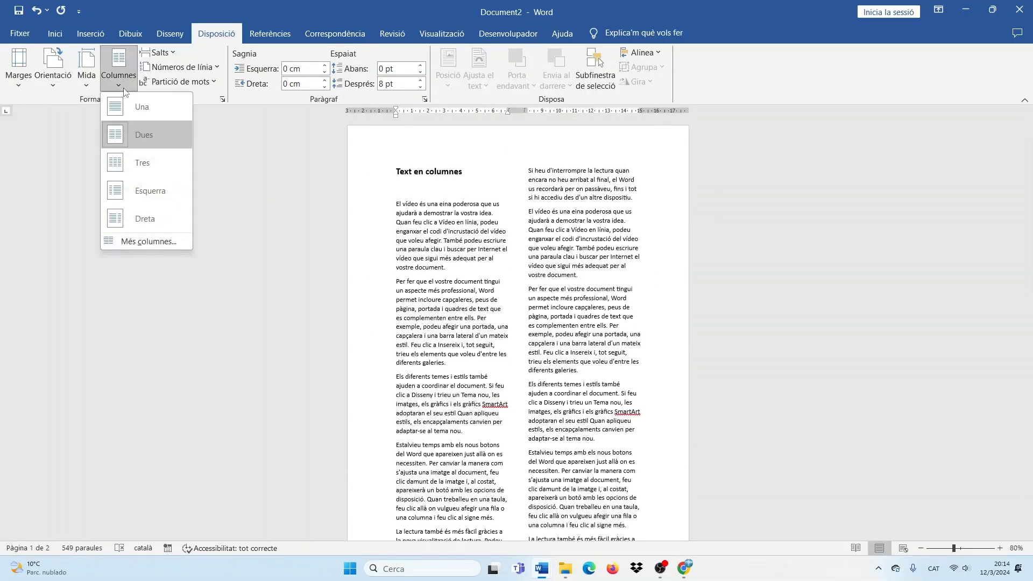
left_click(134, 160)
scroll(141, 168, "up", 5)
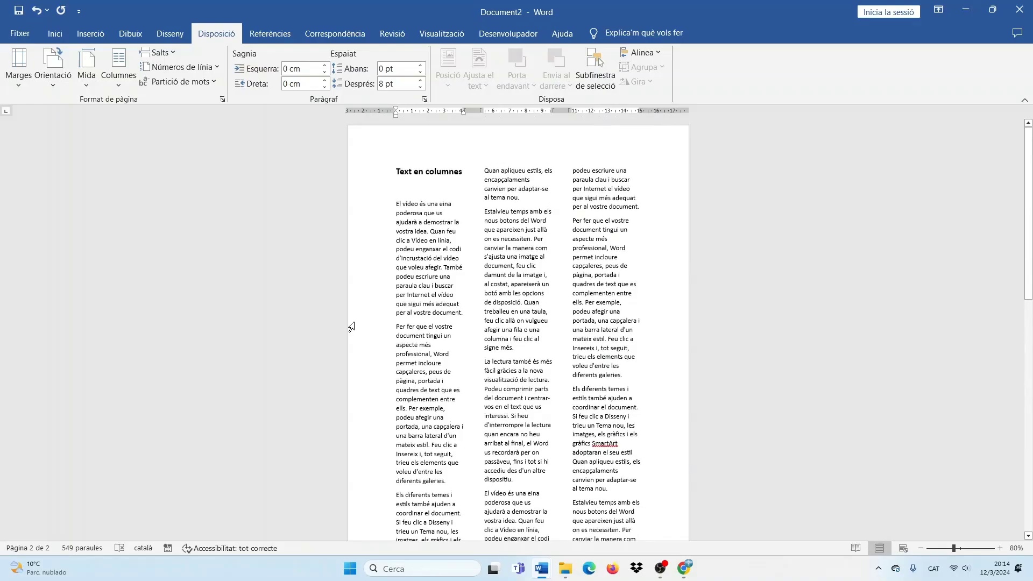
Apply the Esquerra column preset, with a narrower left column, to the document.
left_click(119, 75)
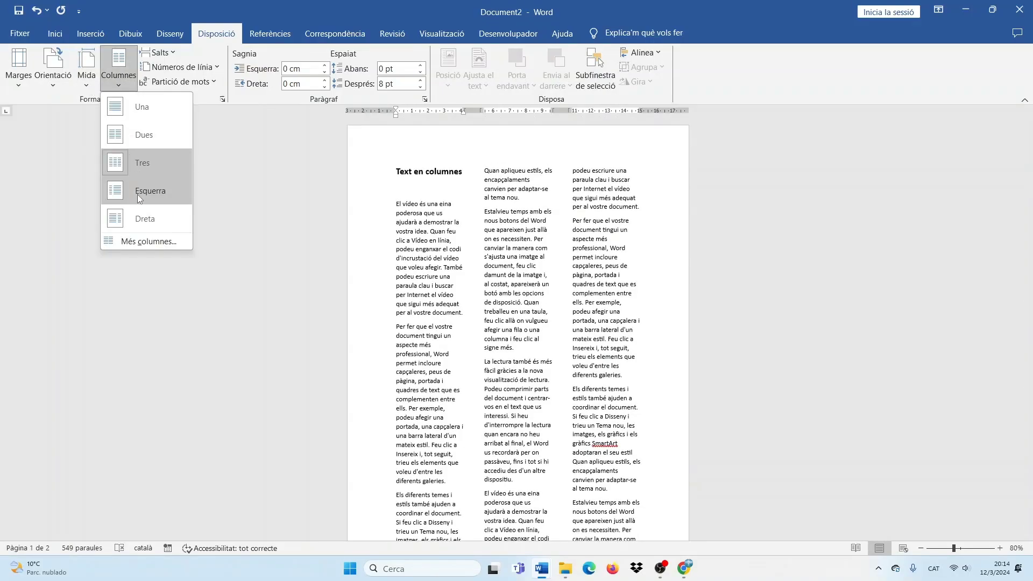
left_click(145, 191)
scroll(442, 258, "up", 5)
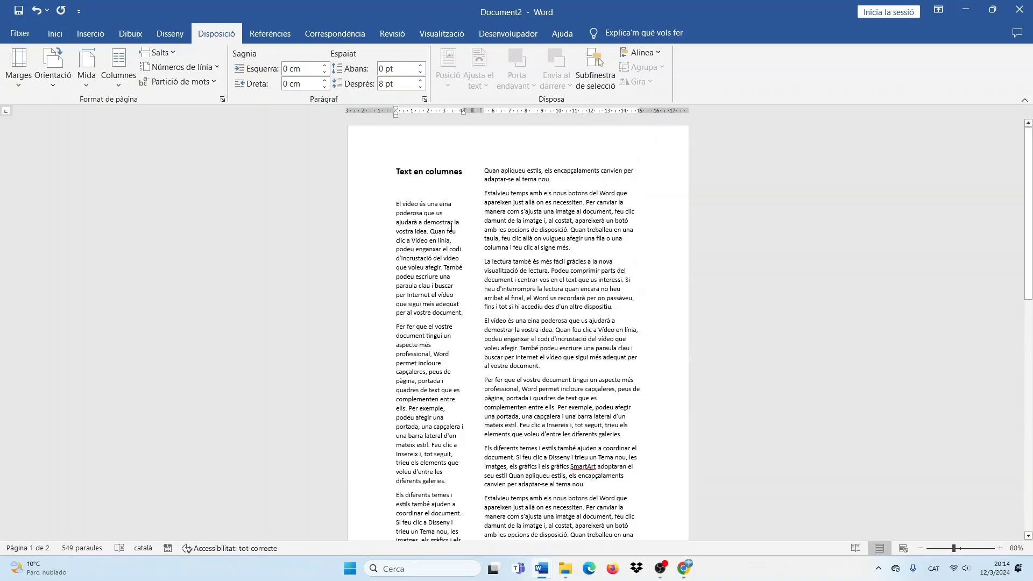
Apply the Dreta column preset, with a narrower right column, to the document.
left_click(122, 82)
left_click(145, 218)
scroll(428, 197, "up", 5)
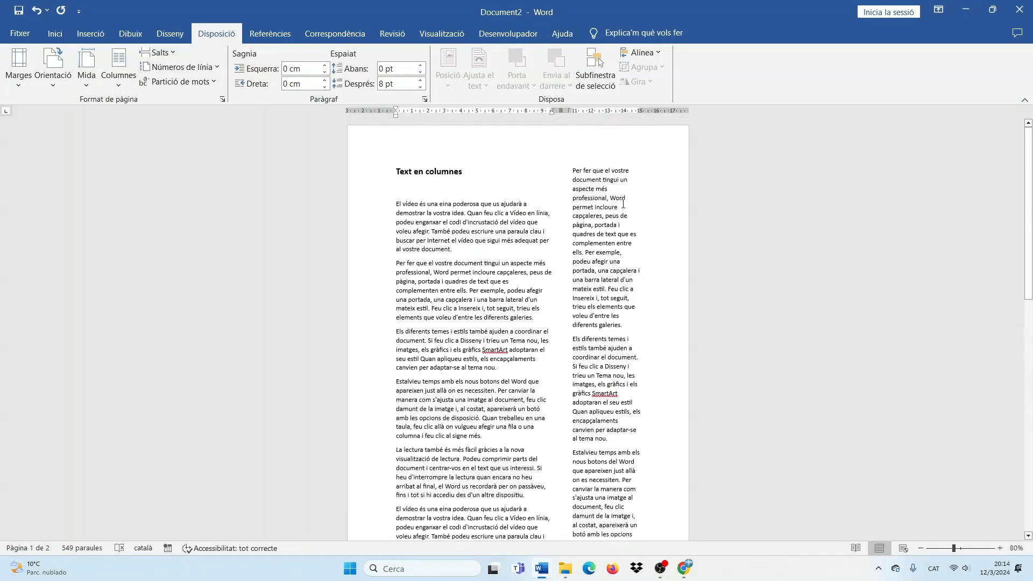